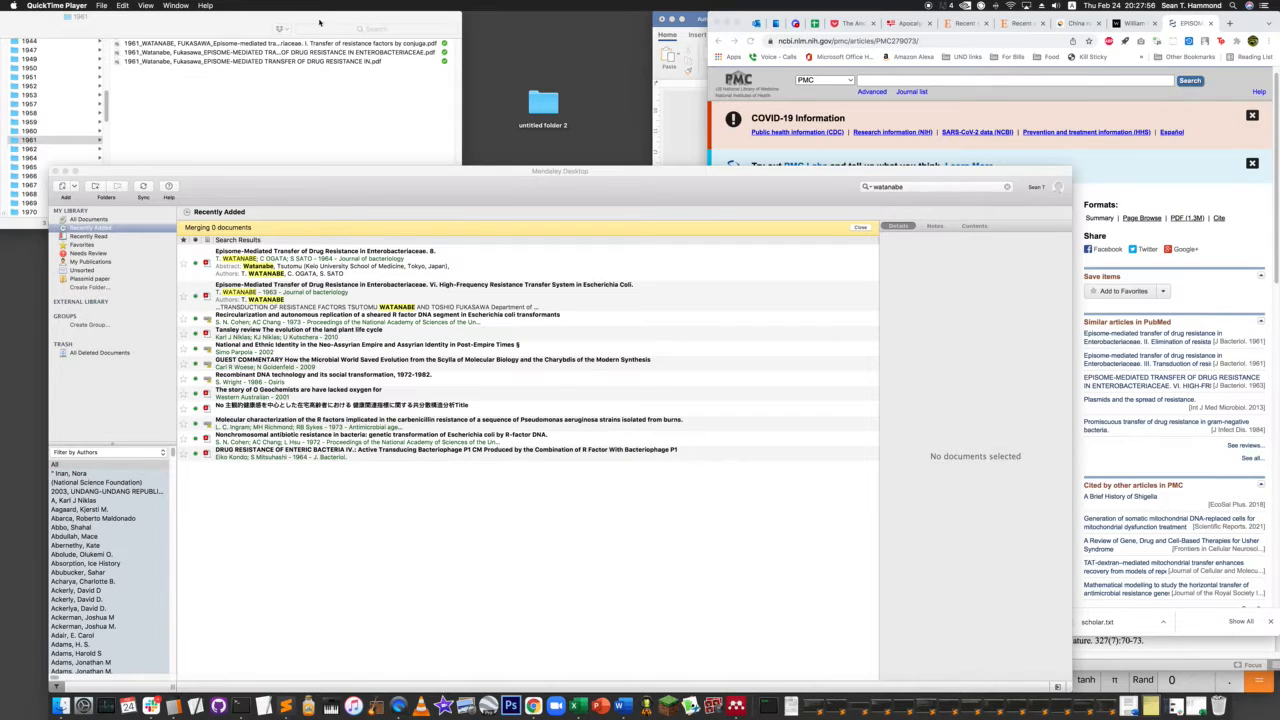
- Open each of the three PDFs in the 1961 folder to check which part of the drug resistance series it contains
{"action": "left_click", "coordinate": [258, 29]}
{"action": "left_click_drag", "start_coordinate": [458, 212], "coordinate": [549, 206]}
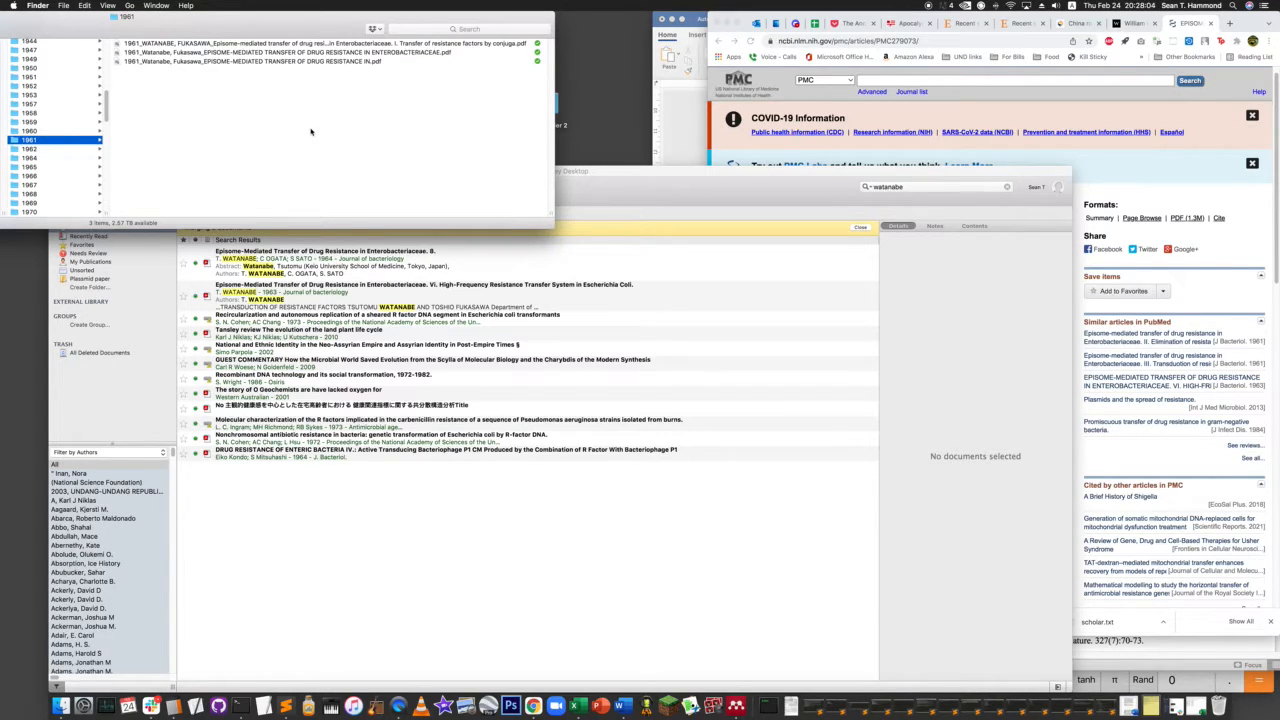
{"action": "double_click", "coordinate": [264, 44]}
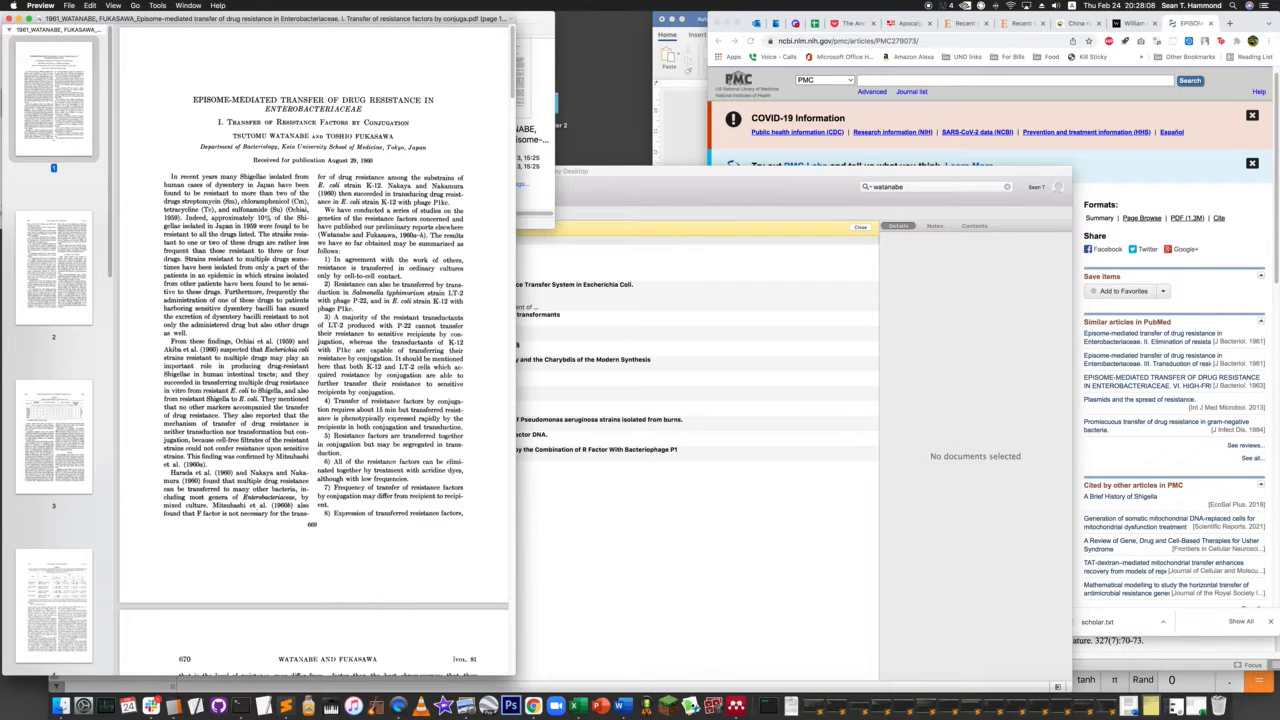
{"action": "key", "text": "super+w"}
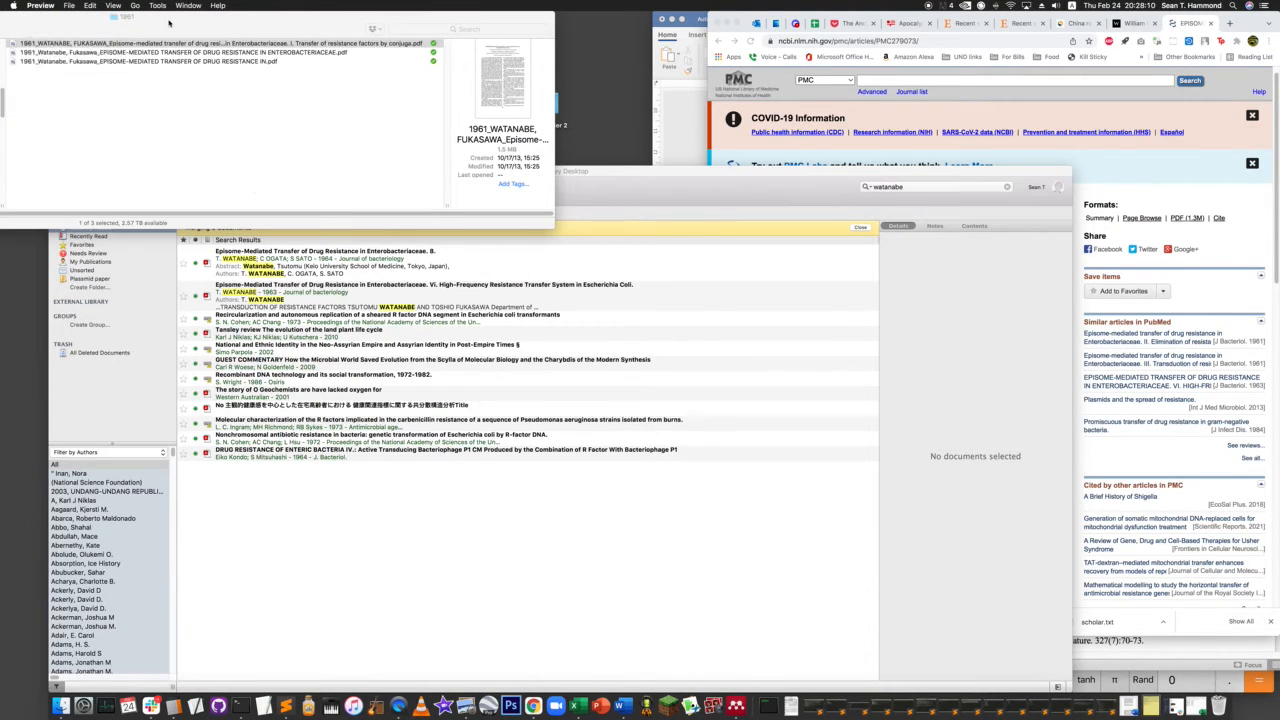
{"action": "double_click", "coordinate": [172, 52]}
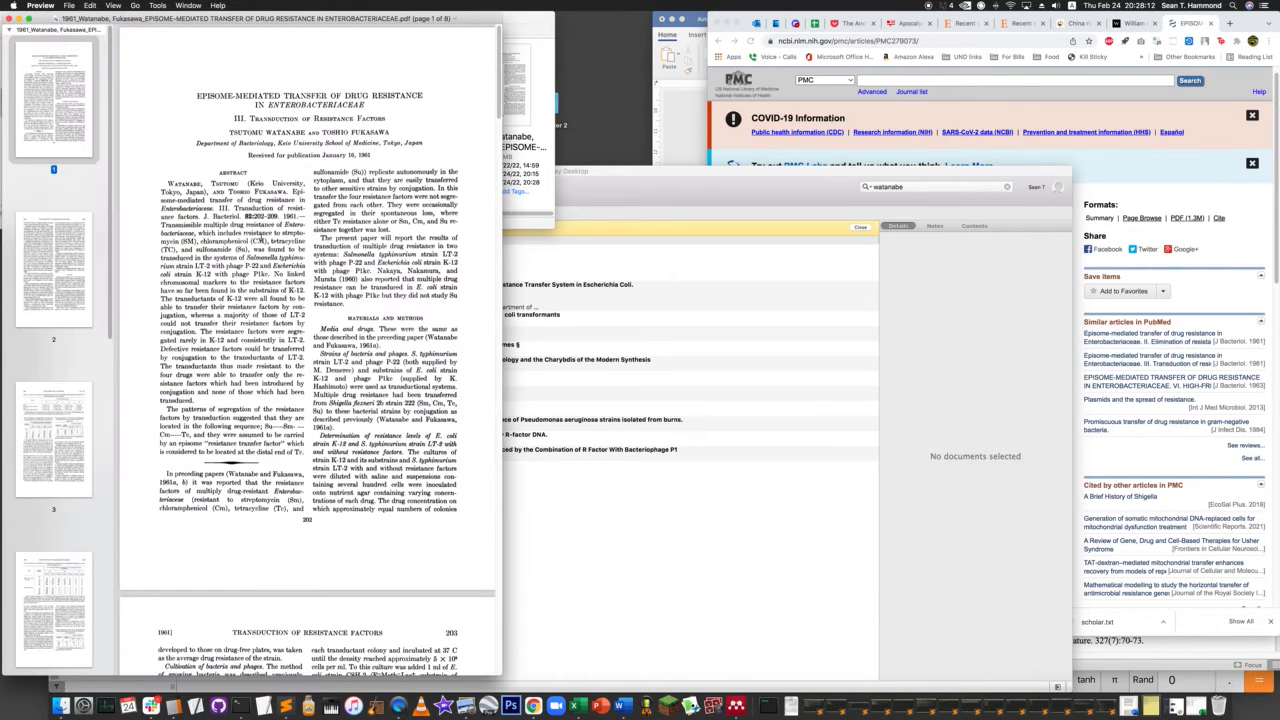
{"action": "key", "text": "super+w"}
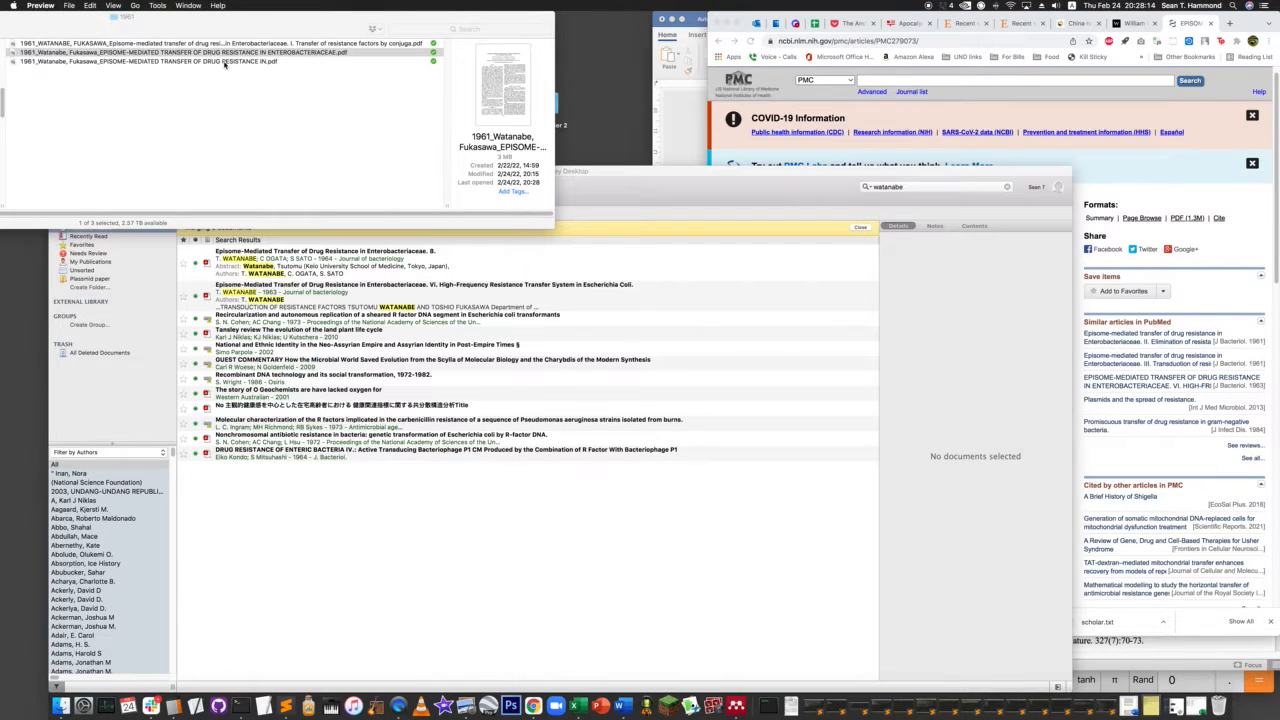
{"action": "left_click", "coordinate": [222, 62]}
{"action": "double_click", "coordinate": [222, 62]}
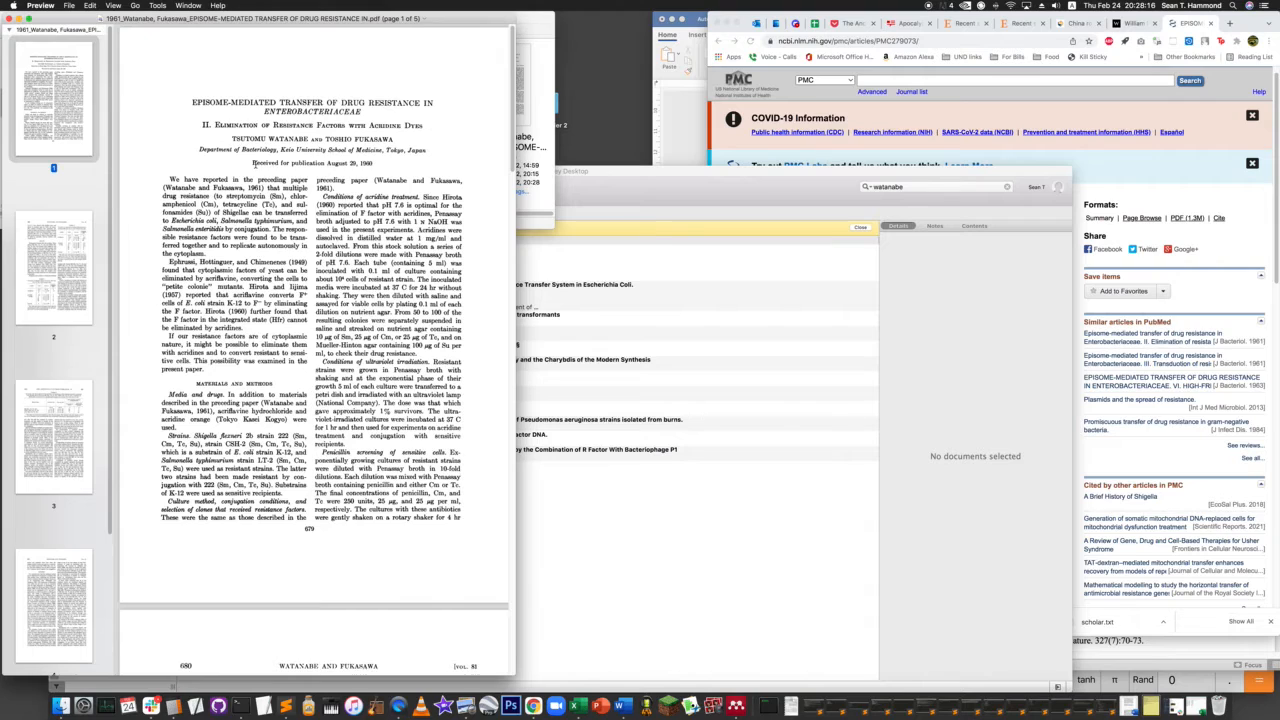
{"action": "key", "text": "super+w"}
- Switch to Mendeley Desktop and import the 1961 PDF on transfer of resistance factors by conjugation into the library
{"action": "left_click", "coordinate": [655, 183]}
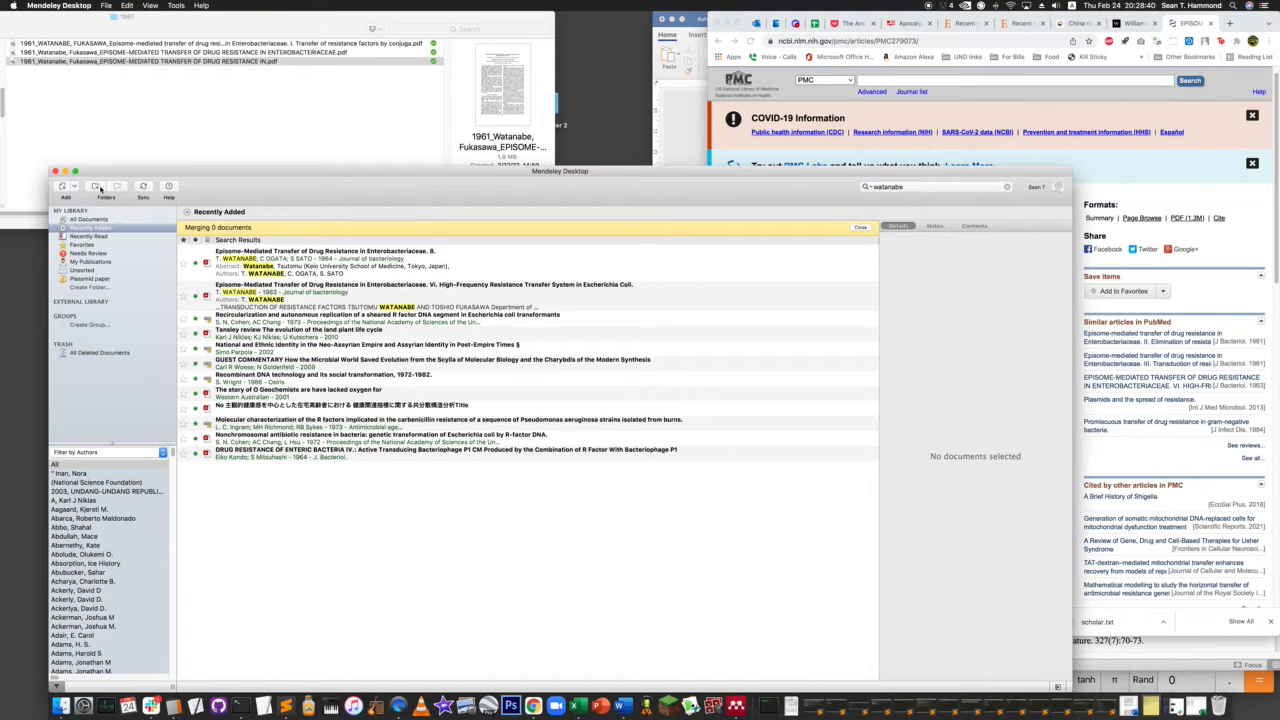
{"action": "left_click", "coordinate": [97, 31]}
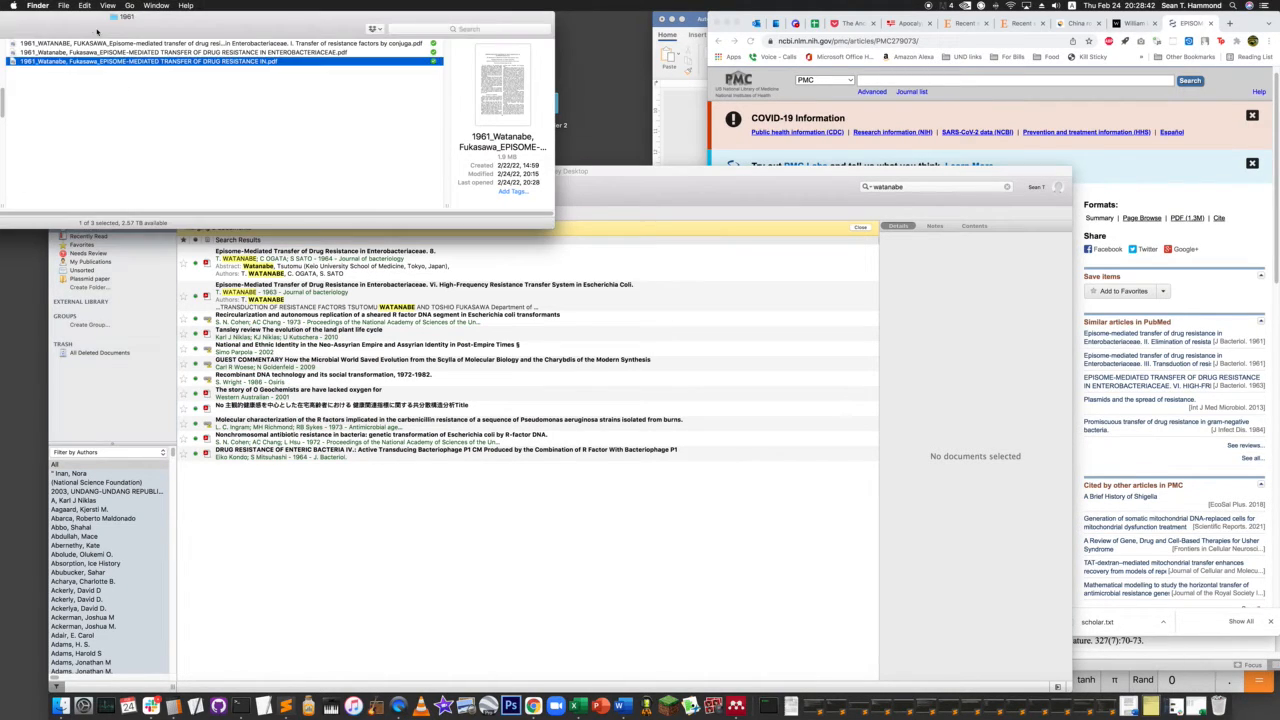
{"action": "left_click", "coordinate": [350, 590]}
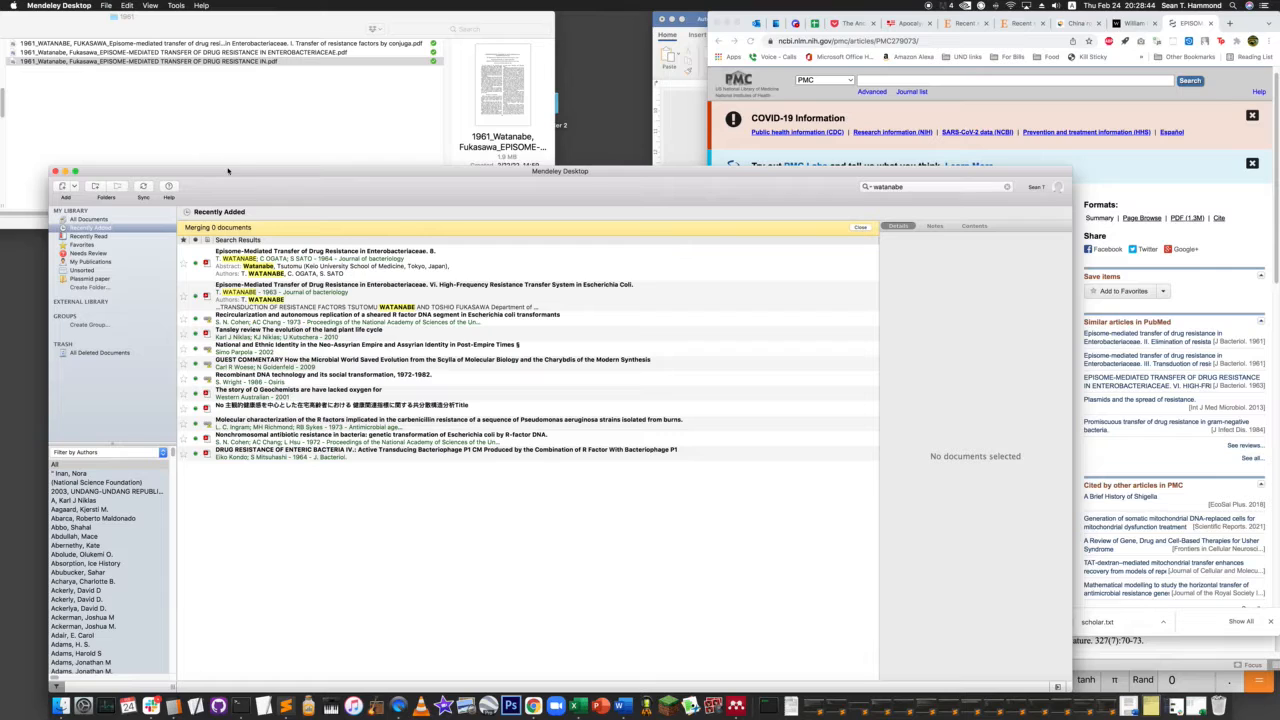
{"action": "key", "text": "super+o"}
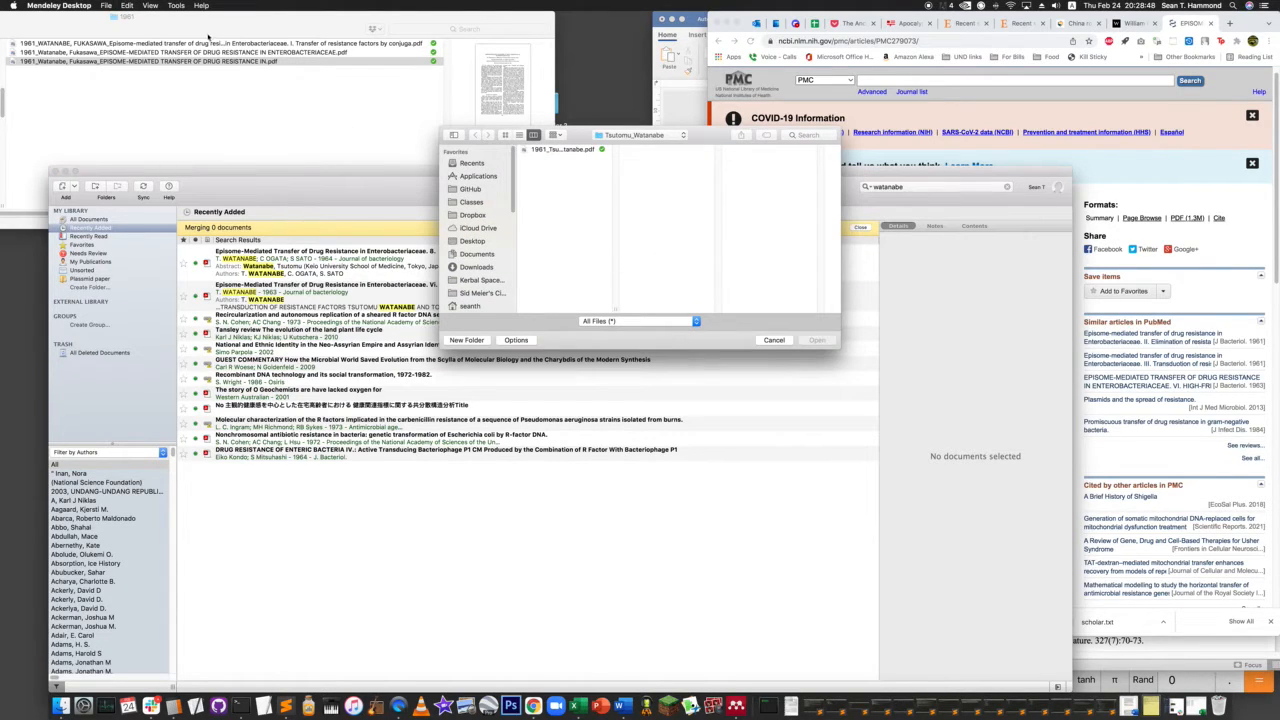
{"action": "left_click_drag", "start_coordinate": [207, 43], "coordinate": [670, 224]}
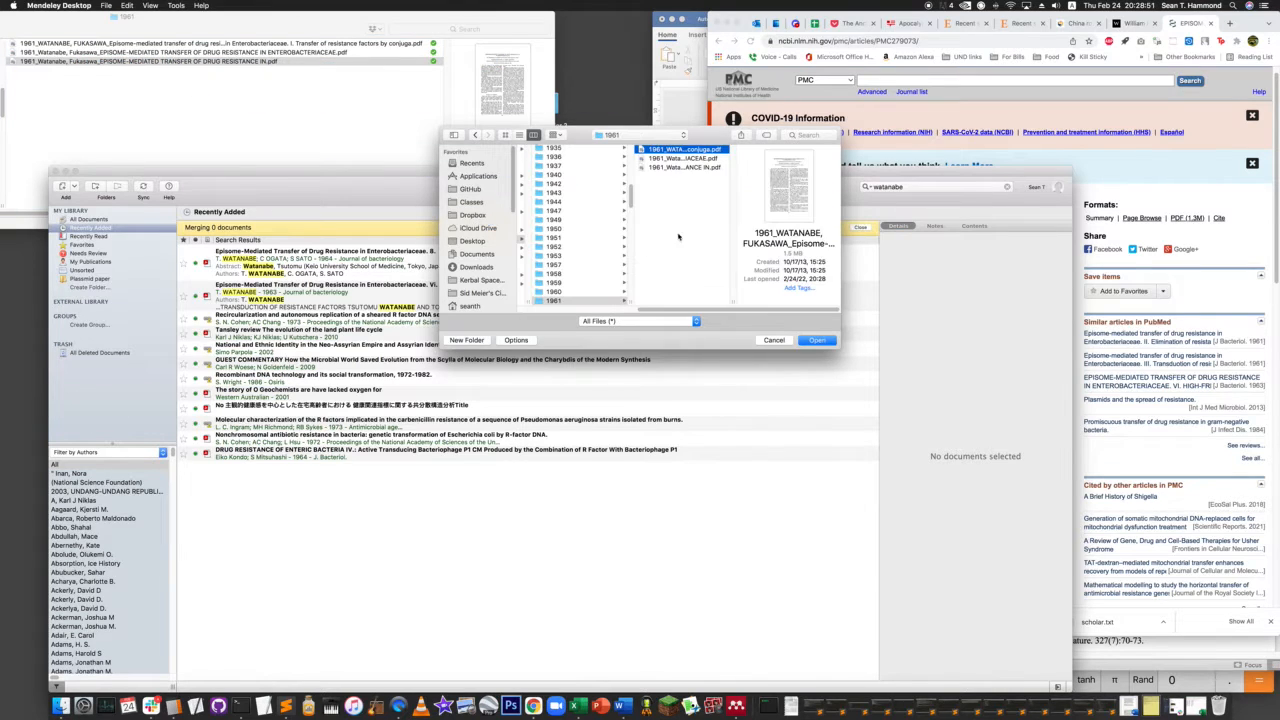
{"action": "left_click", "coordinate": [818, 341]}
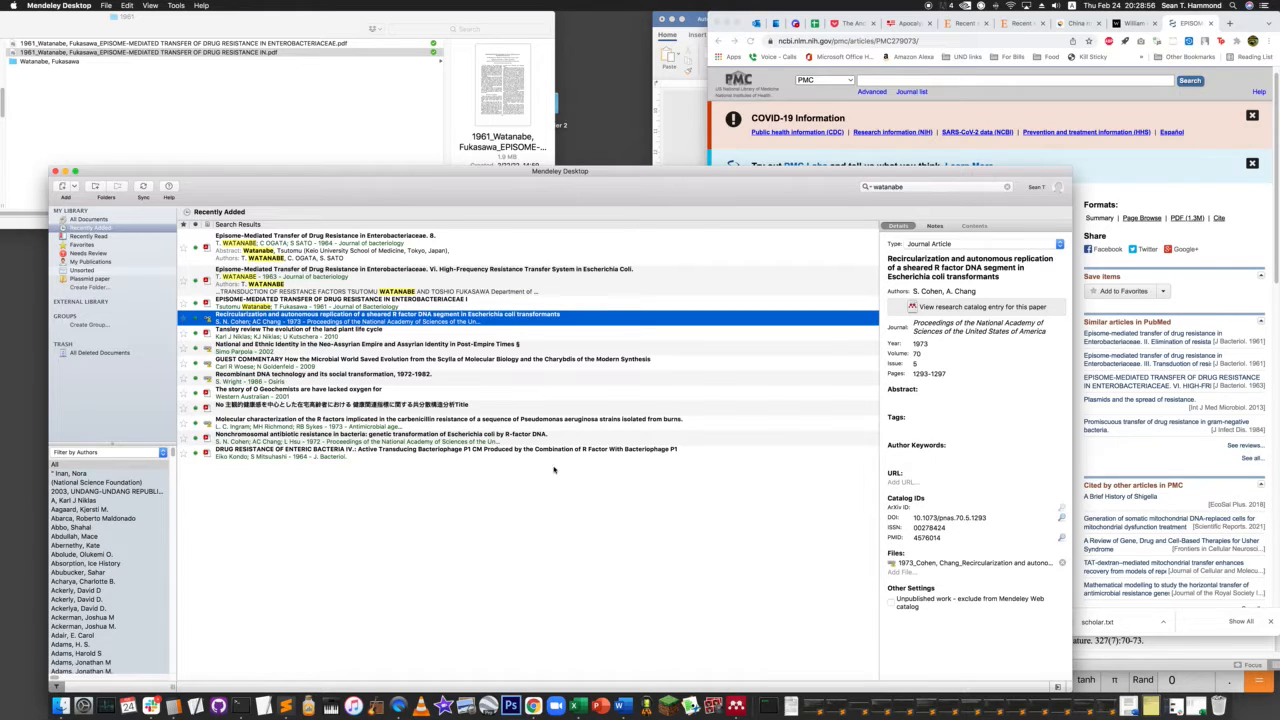
- Rerun the first author's surname search in Recently Added and select the 1961 entry "EPISOME-MEDIATED TRANSFER OF DRUG RESISTANCE IN ENTEROBACTERIACEAE I"
{"action": "left_click", "coordinate": [938, 188]}
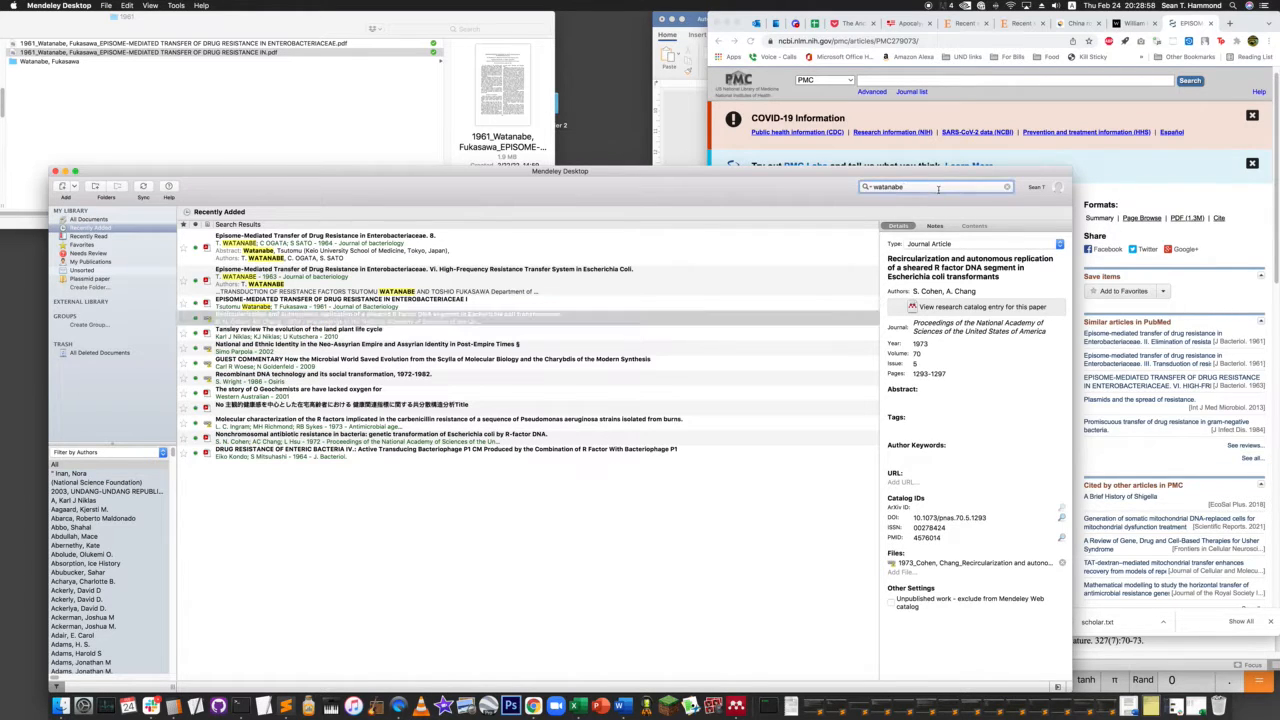
{"action": "key", "text": "BackSpace"}
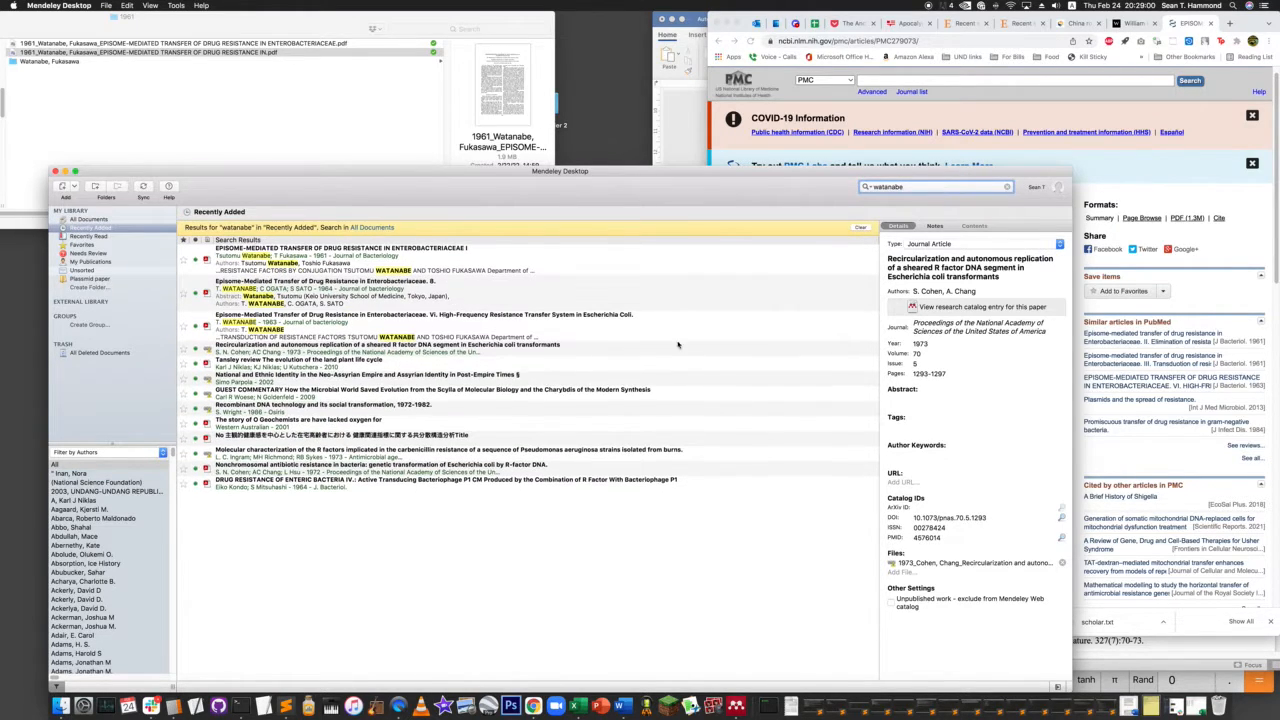
{"action": "left_click", "coordinate": [408, 261]}
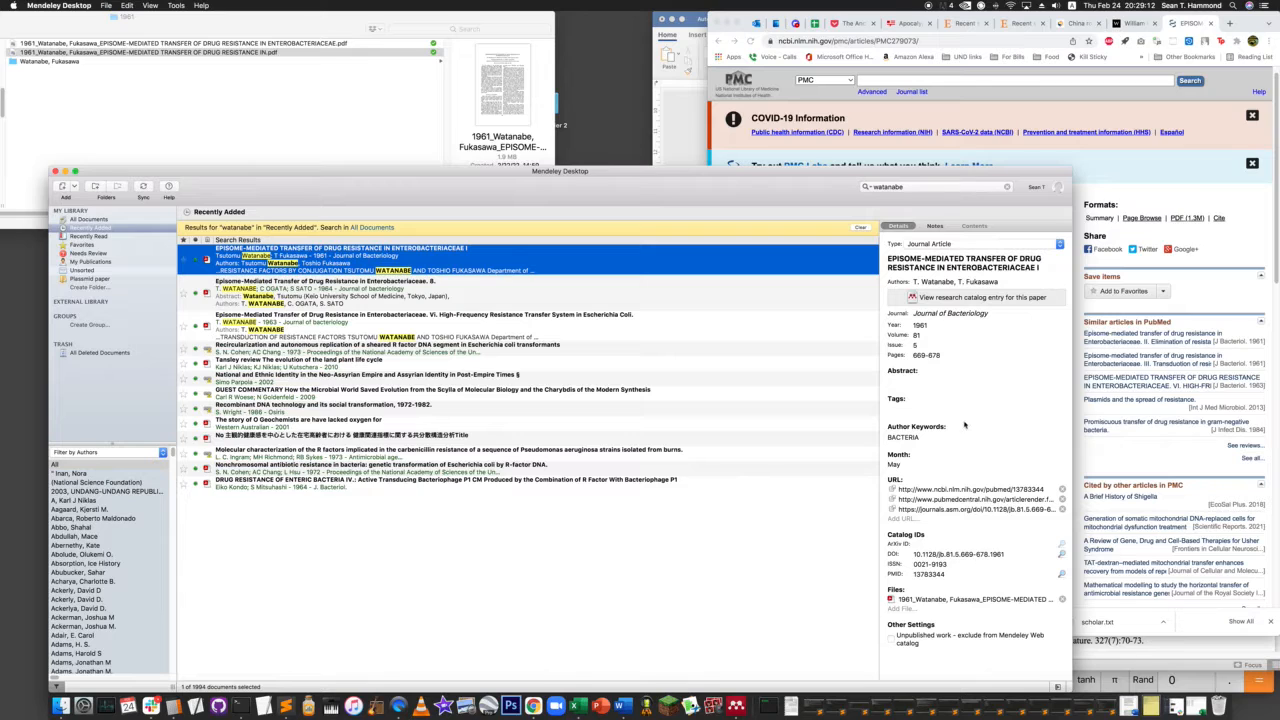
- Open the 1961 part I paper, look through it from the first page to the references, and close it
{"action": "double_click", "coordinate": [292, 250]}
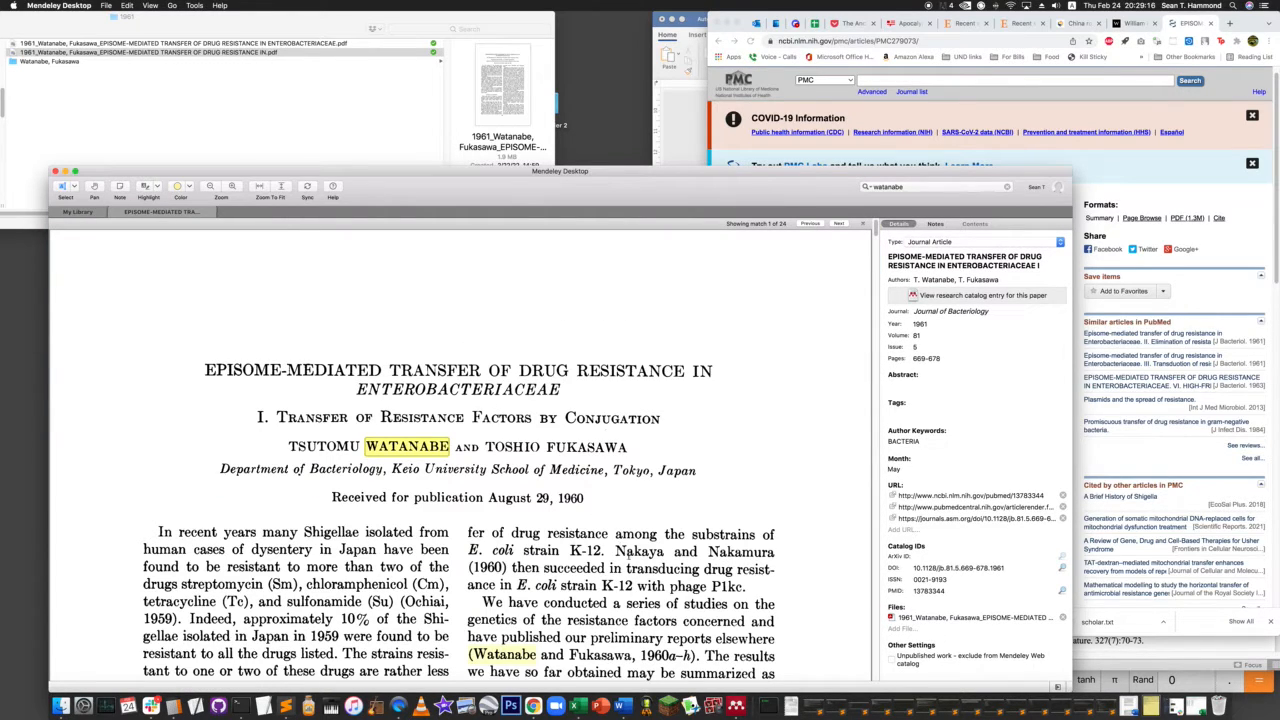
{"action": "scroll", "coordinate": [616, 549], "scroll_direction": "down", "scroll_amount": 20}
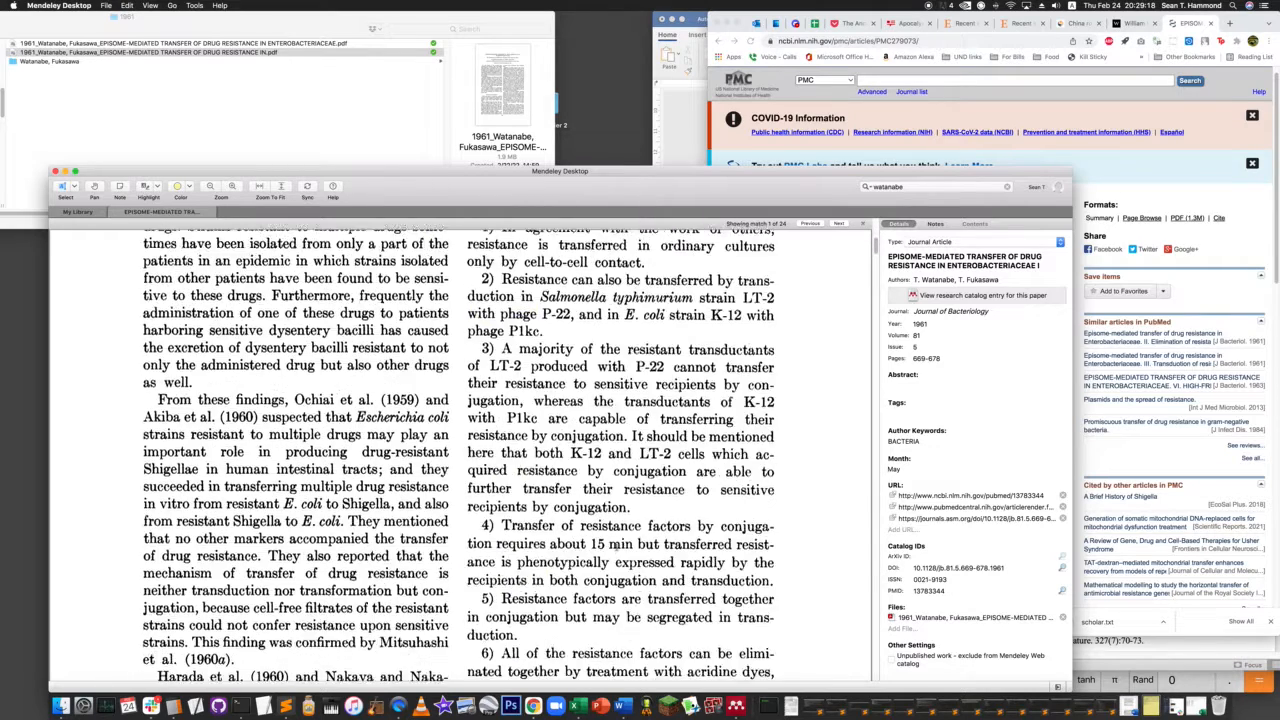
{"action": "scroll", "coordinate": [616, 546], "scroll_direction": "up", "scroll_amount": 3}
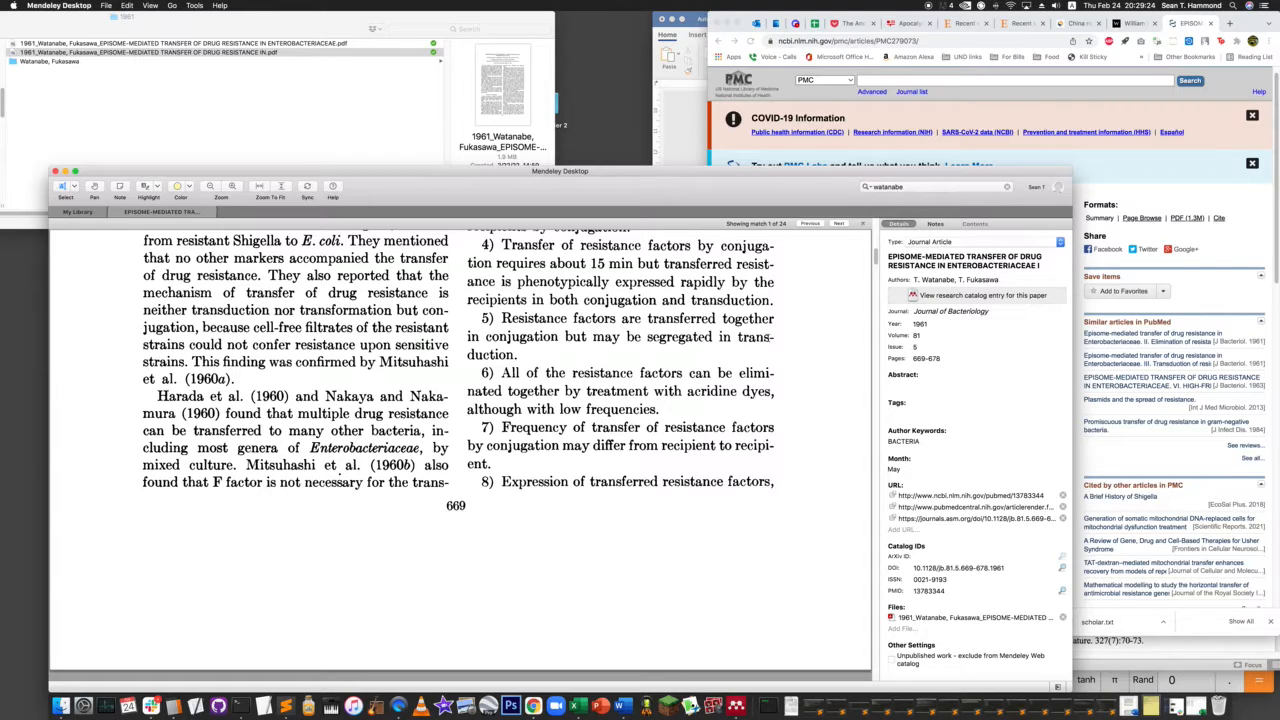
{"action": "left_click_drag", "start_coordinate": [876, 258], "coordinate": [862, 645]}
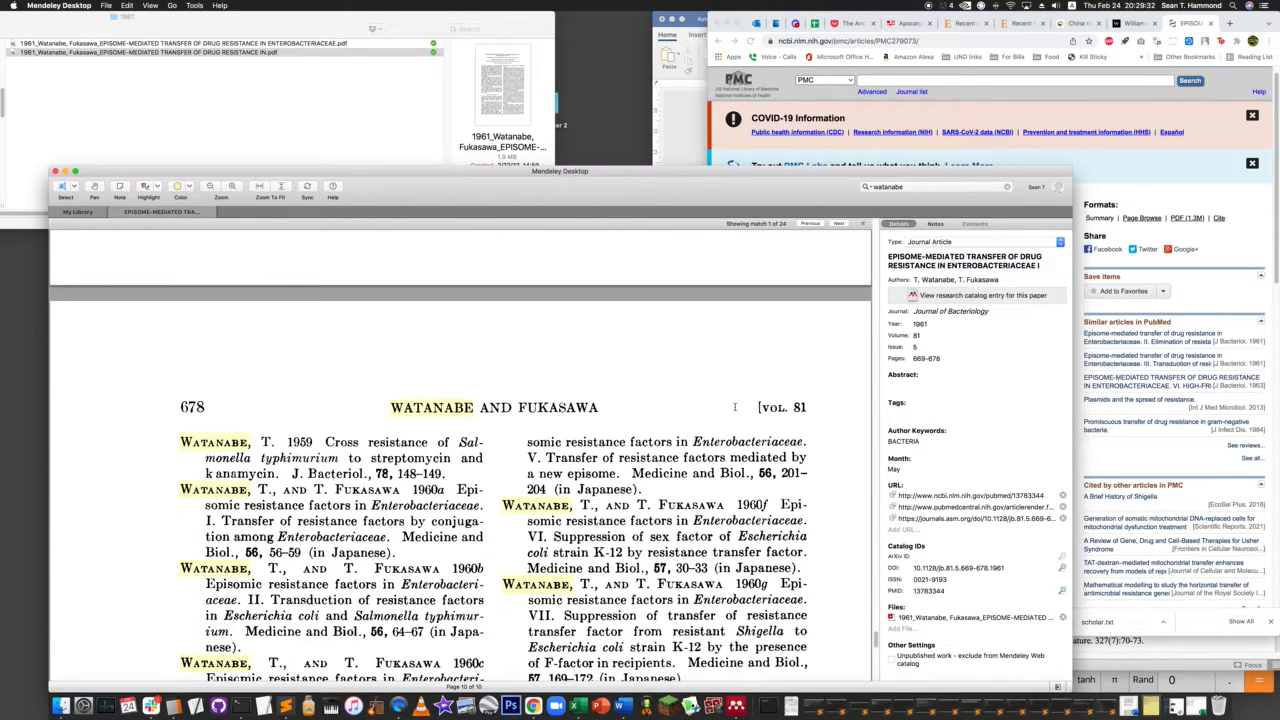
{"action": "left_click_drag", "start_coordinate": [876, 648], "coordinate": [862, 222]}
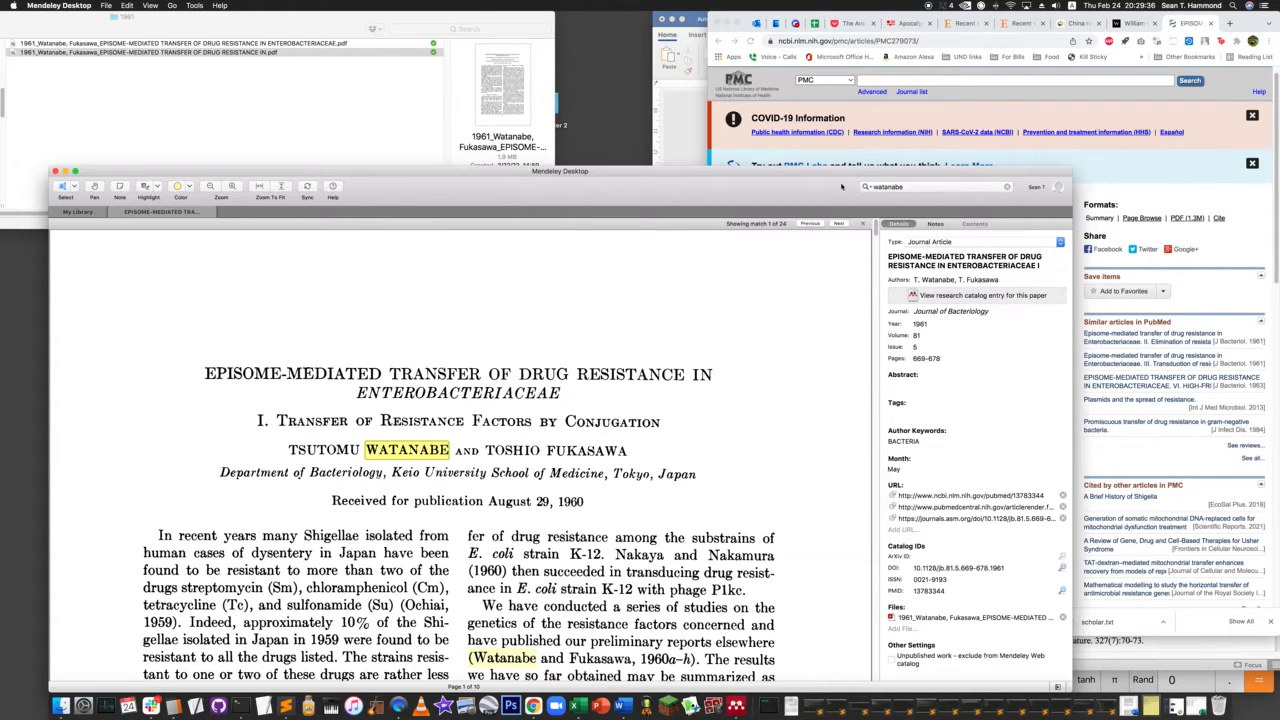
{"action": "left_click", "coordinate": [112, 213]}
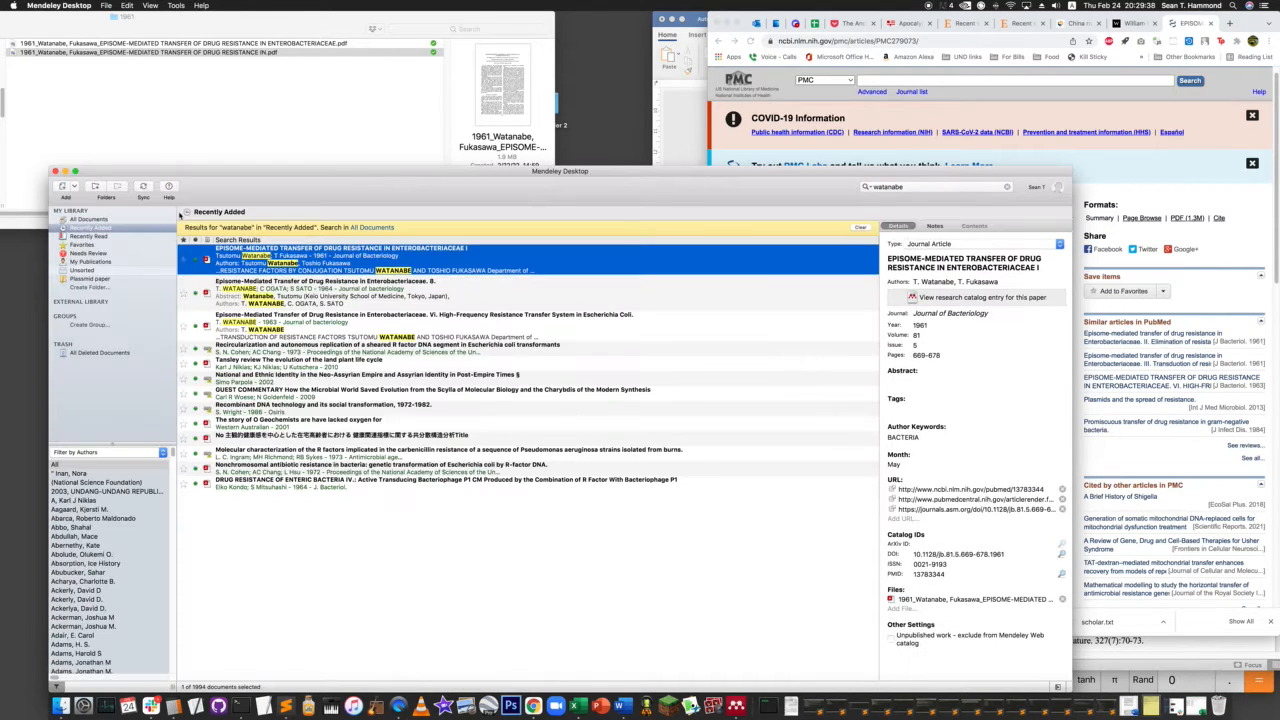
- Import the 1961 PDF whose file name ends in "EPISOME-MEDIATED TRANSFER OF DRUG RESISTANCE IN.pdf" into the library
{"action": "left_click", "coordinate": [385, 532]}
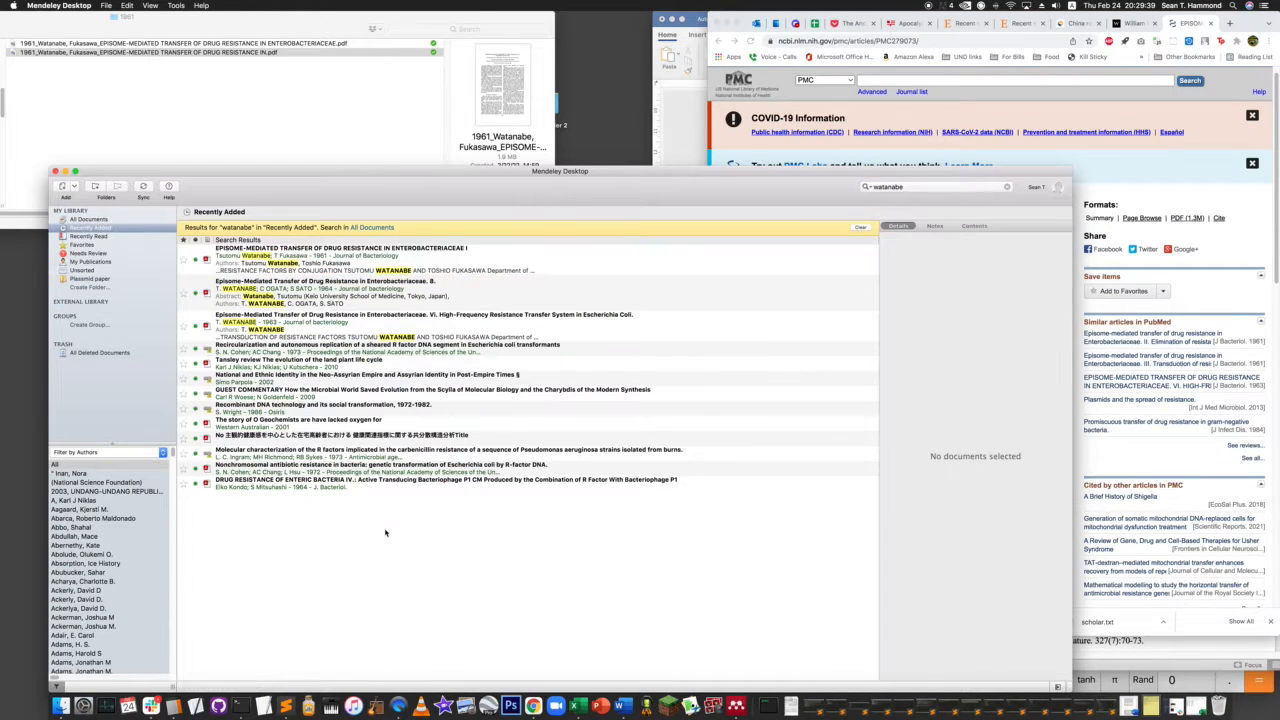
{"action": "left_click", "coordinate": [222, 101]}
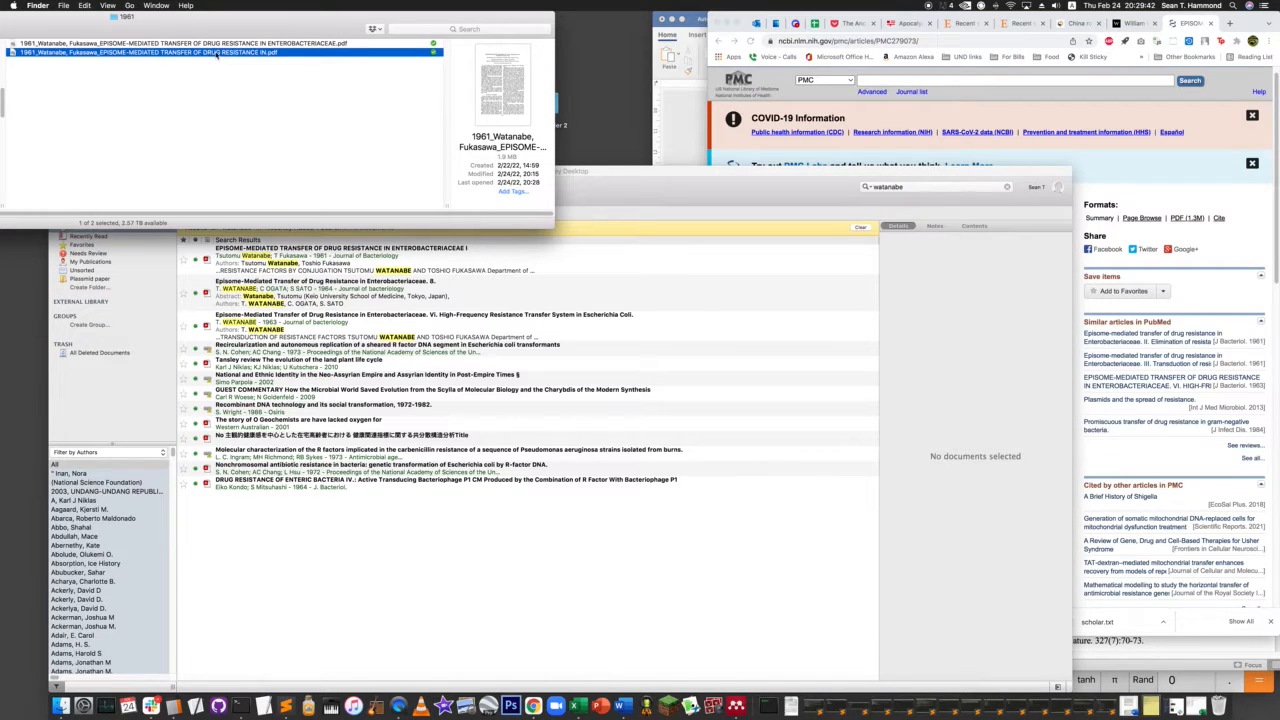
{"action": "left_click", "coordinate": [425, 536]}
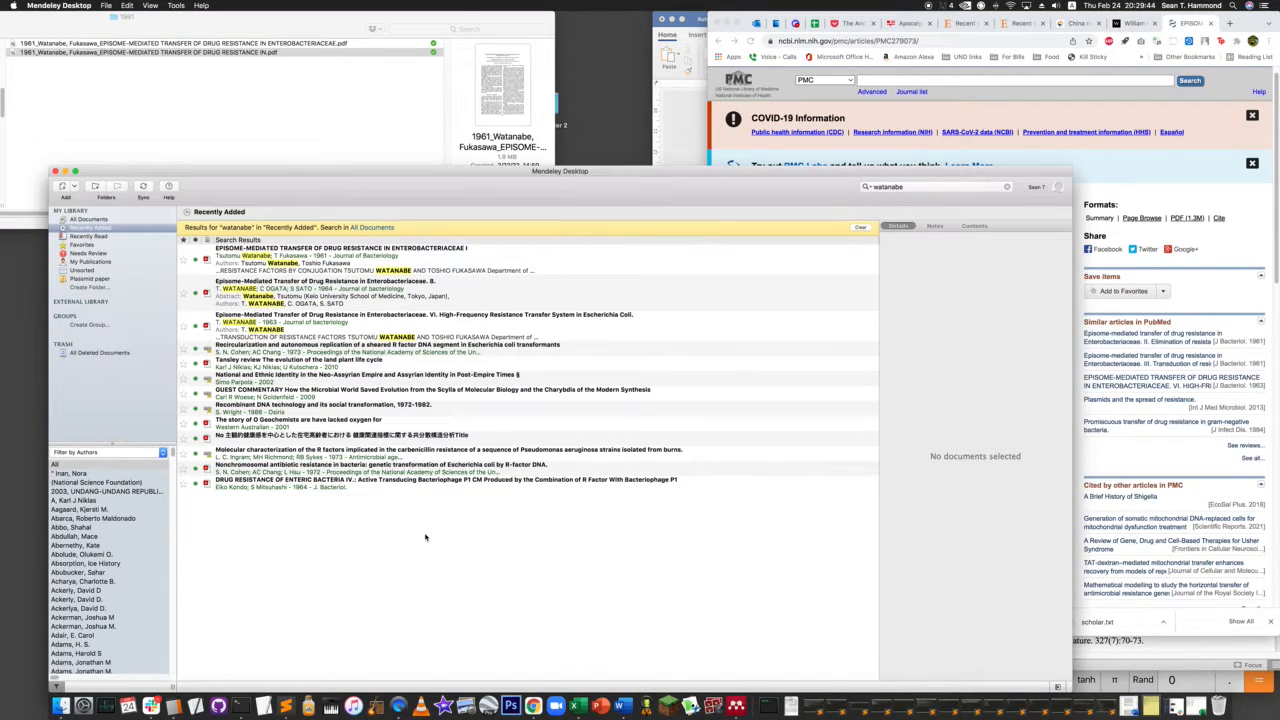
{"action": "key", "text": "super+o"}
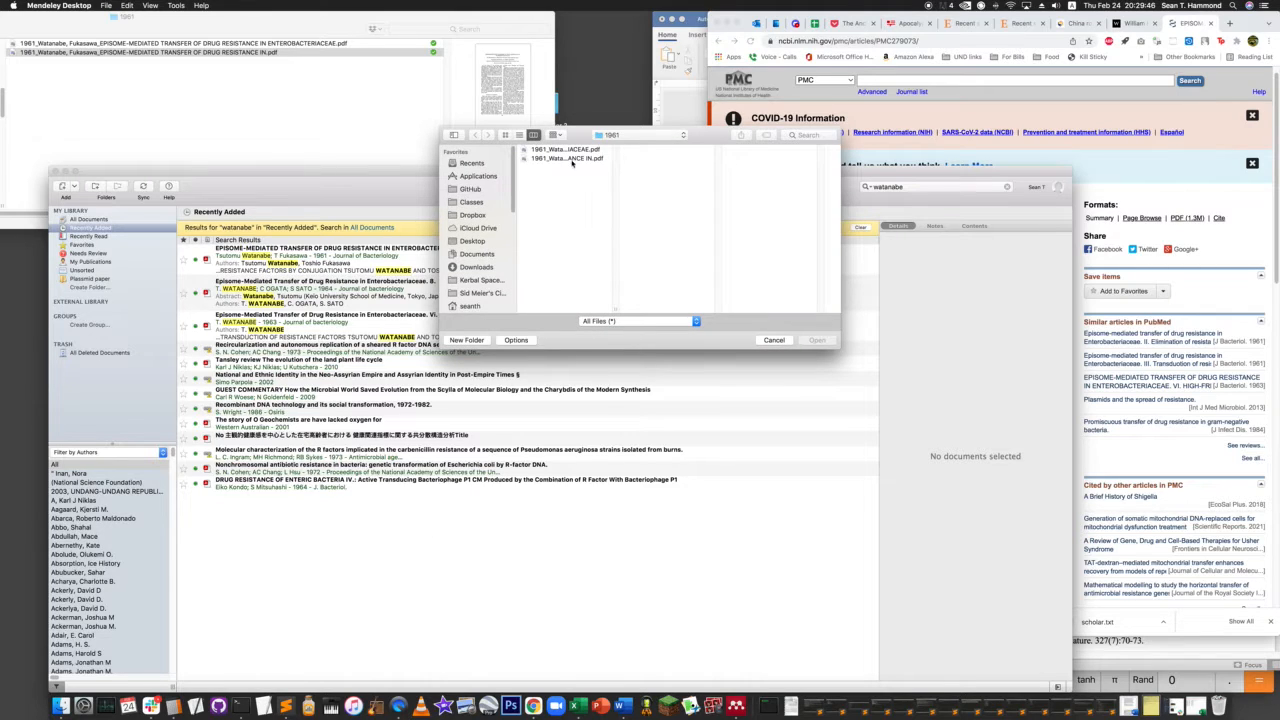
{"action": "left_click", "coordinate": [572, 159]}
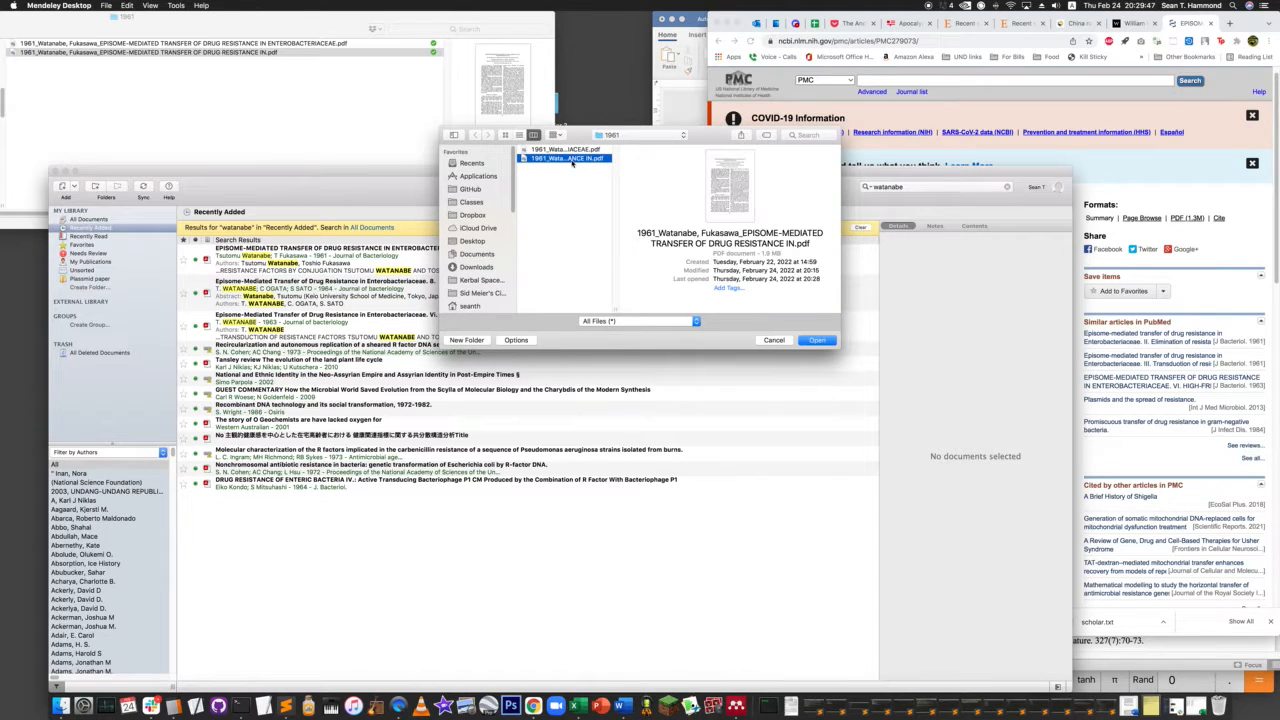
{"action": "left_click", "coordinate": [817, 342]}
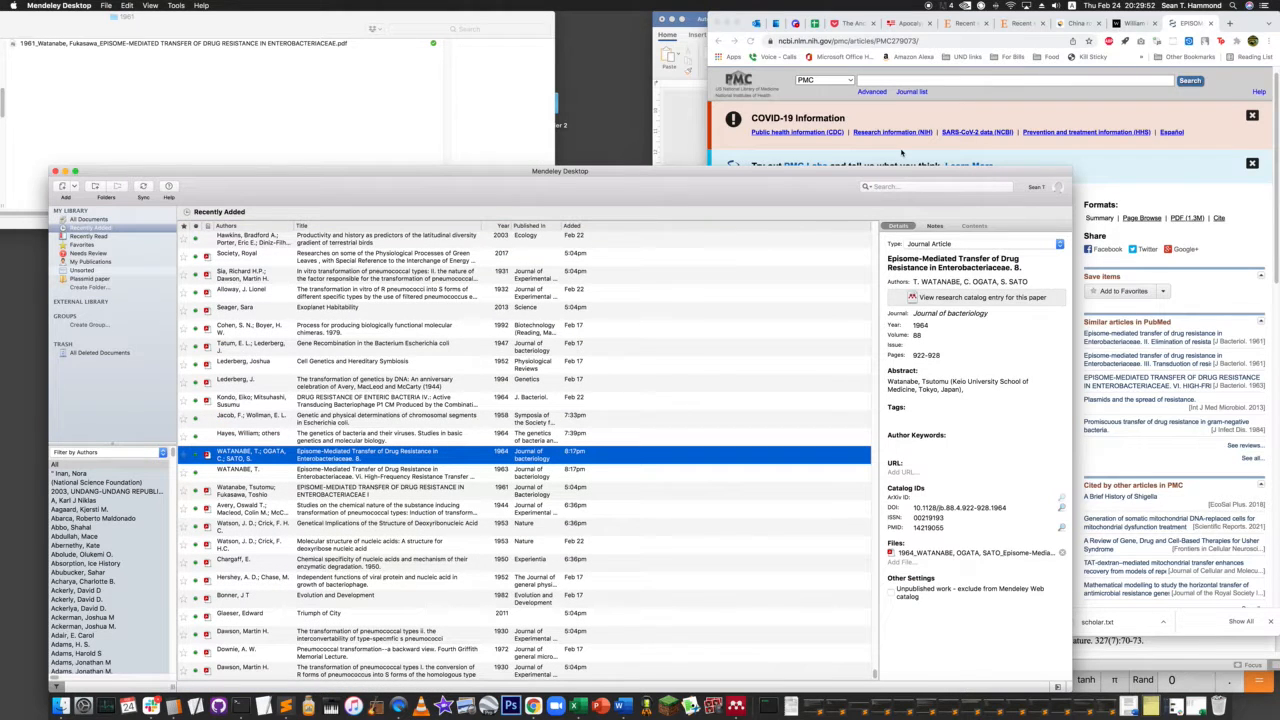
- Search Recently Added for the beginning of the first author's surname, check the matching papers, and clear the search
{"action": "left_click", "coordinate": [889, 187]}
{"action": "type", "text": "watan"}
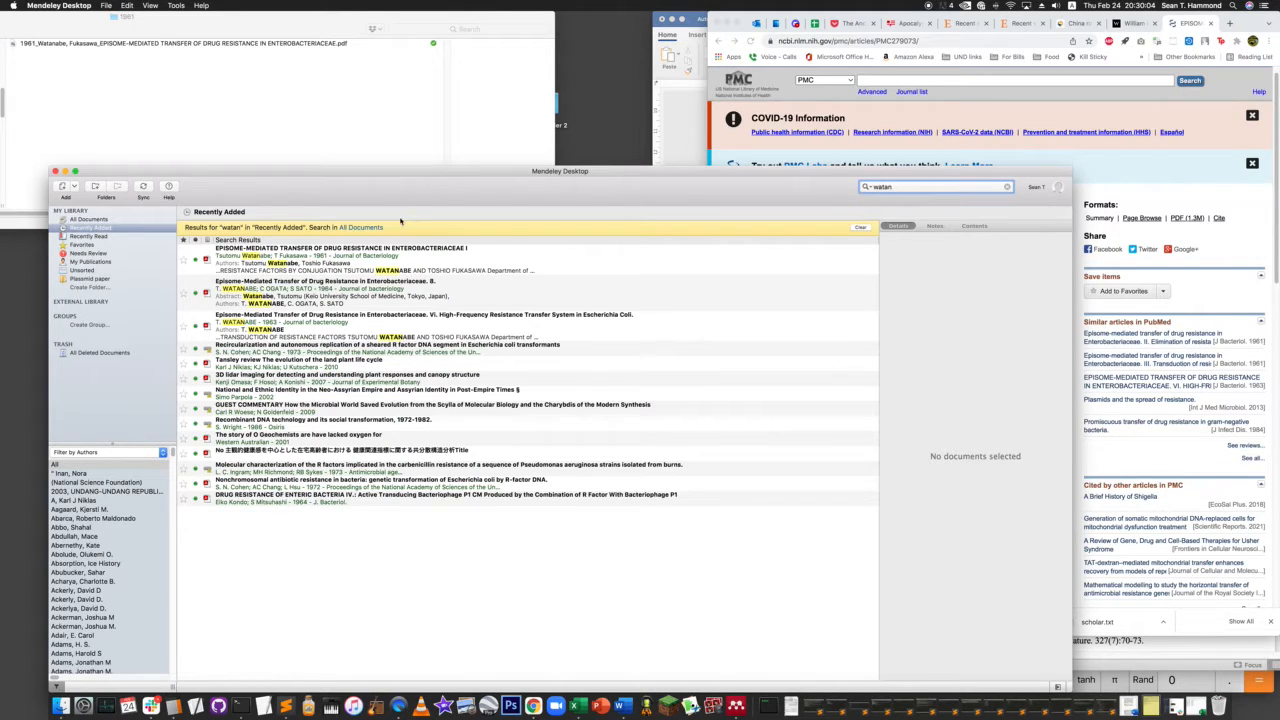
{"action": "left_click", "coordinate": [860, 227]}
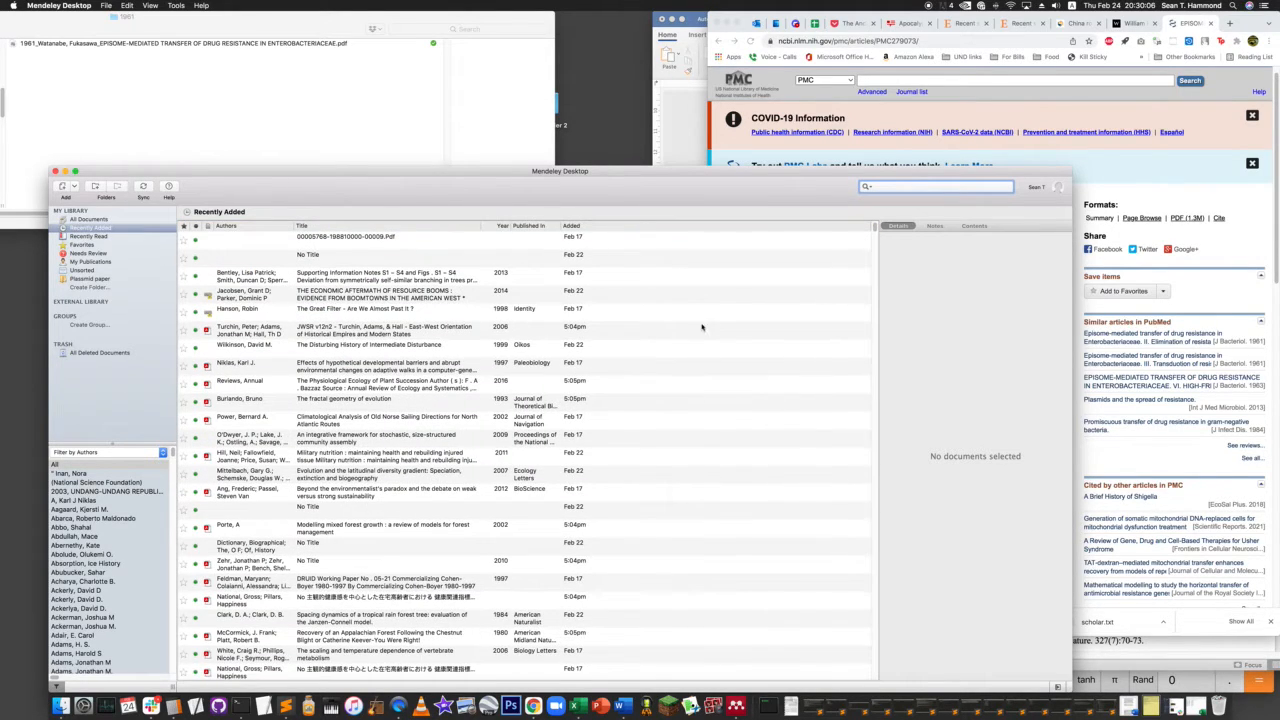
- Sort Recently Added by date added, newest first, and select the 1963 "Episome-Mediated Transfer of Drug Resistance" part VI entry
{"action": "left_click", "coordinate": [577, 231]}
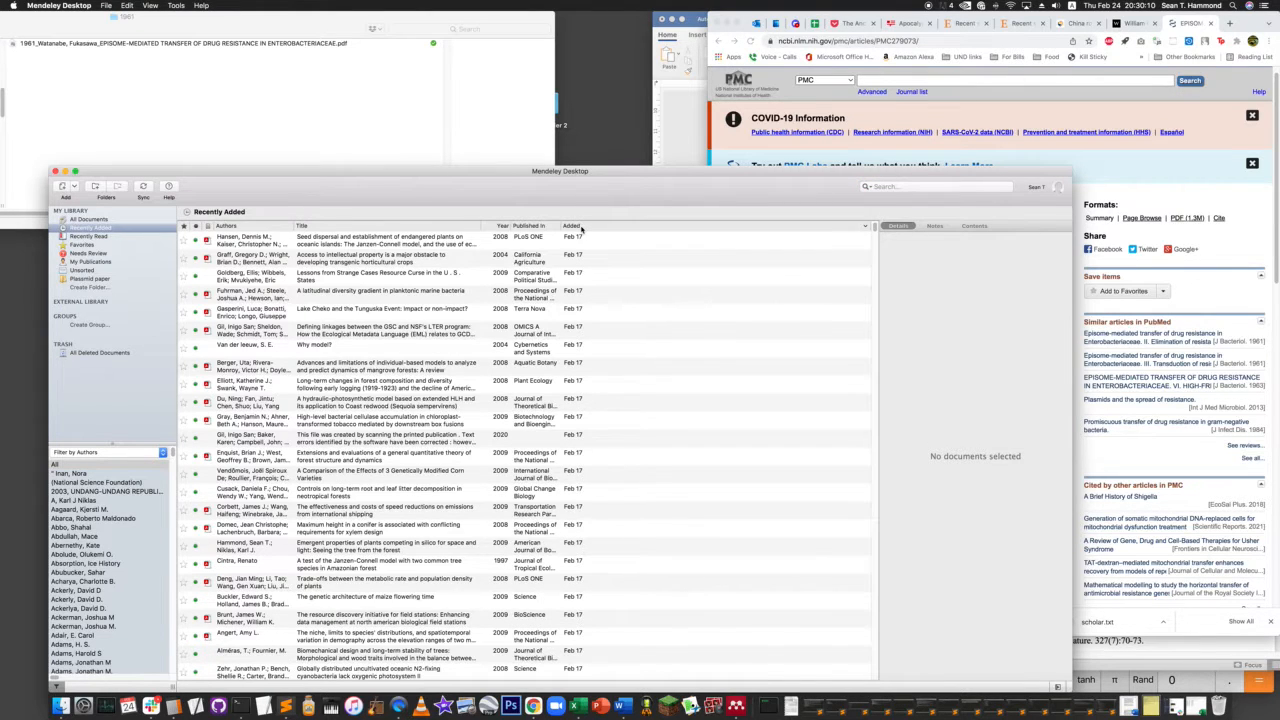
{"action": "left_click", "coordinate": [583, 231]}
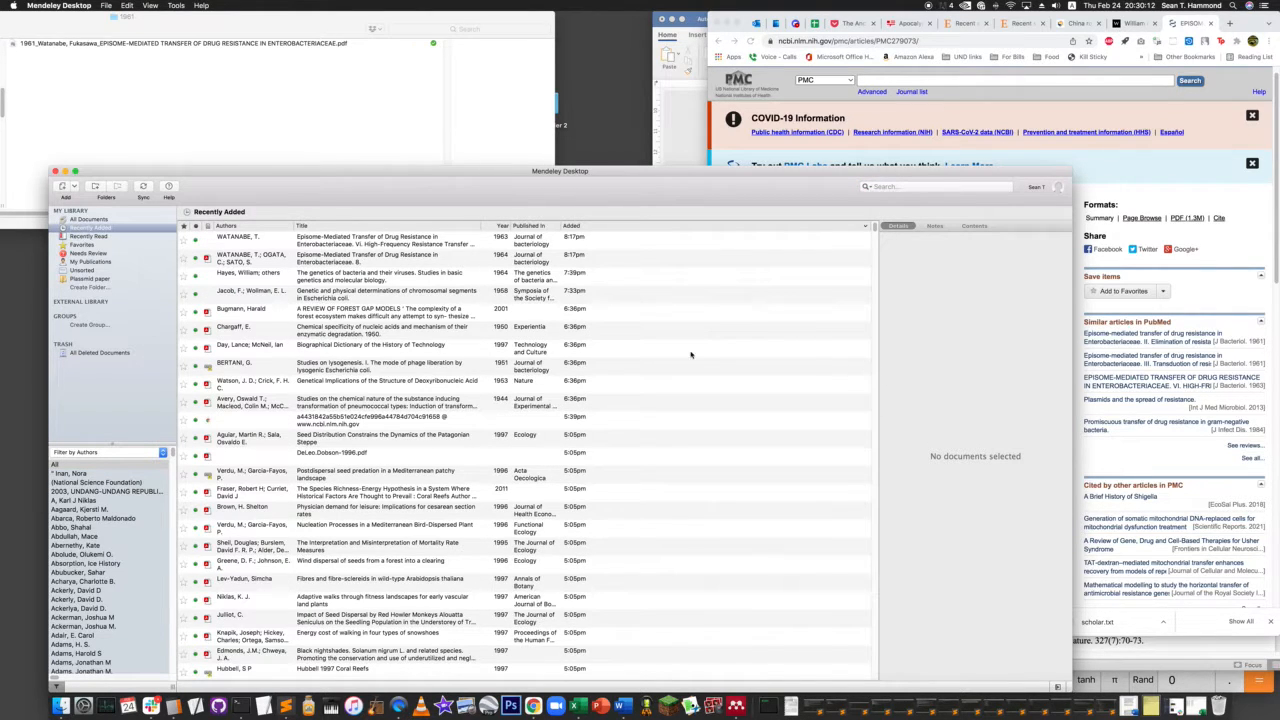
{"action": "left_click", "coordinate": [336, 244]}
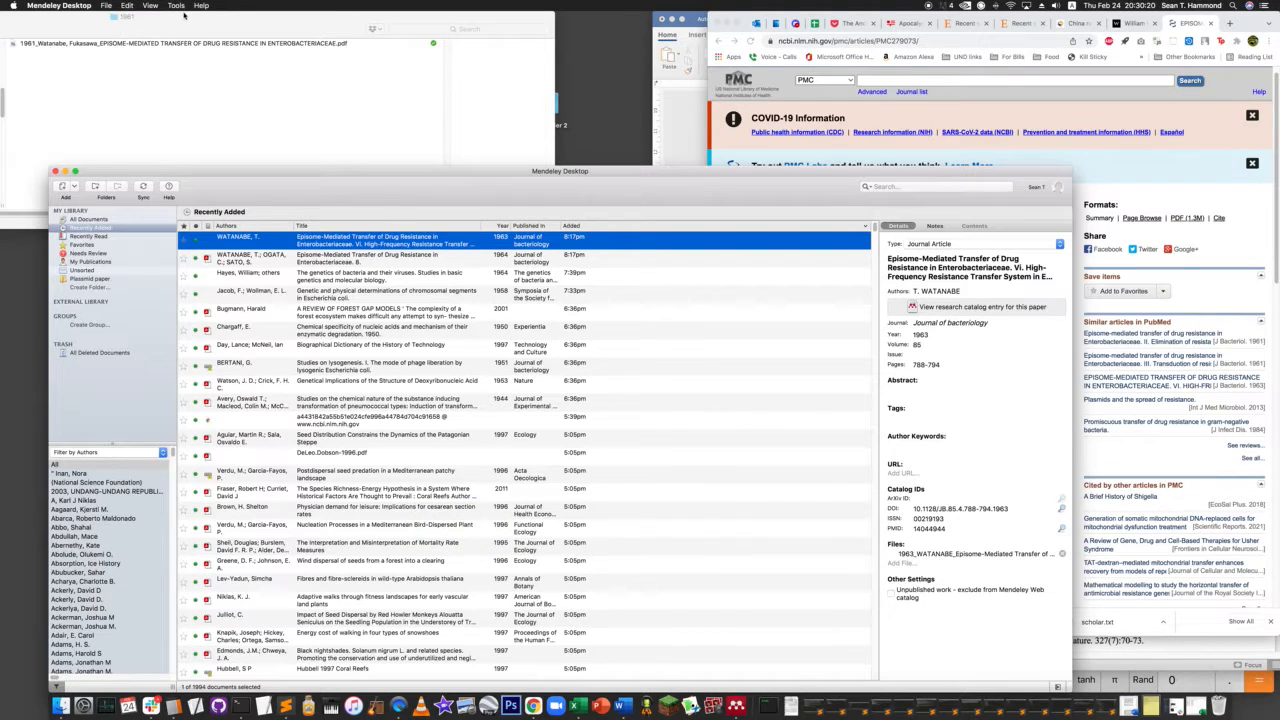
- Reposition the 1961 folder window to show its year list, and inspect the library's 2001 forest gap models and 1964 Episome-Mediated Transfer entries
{"action": "left_click_drag", "start_coordinate": [198, 15], "coordinate": [323, 9]}
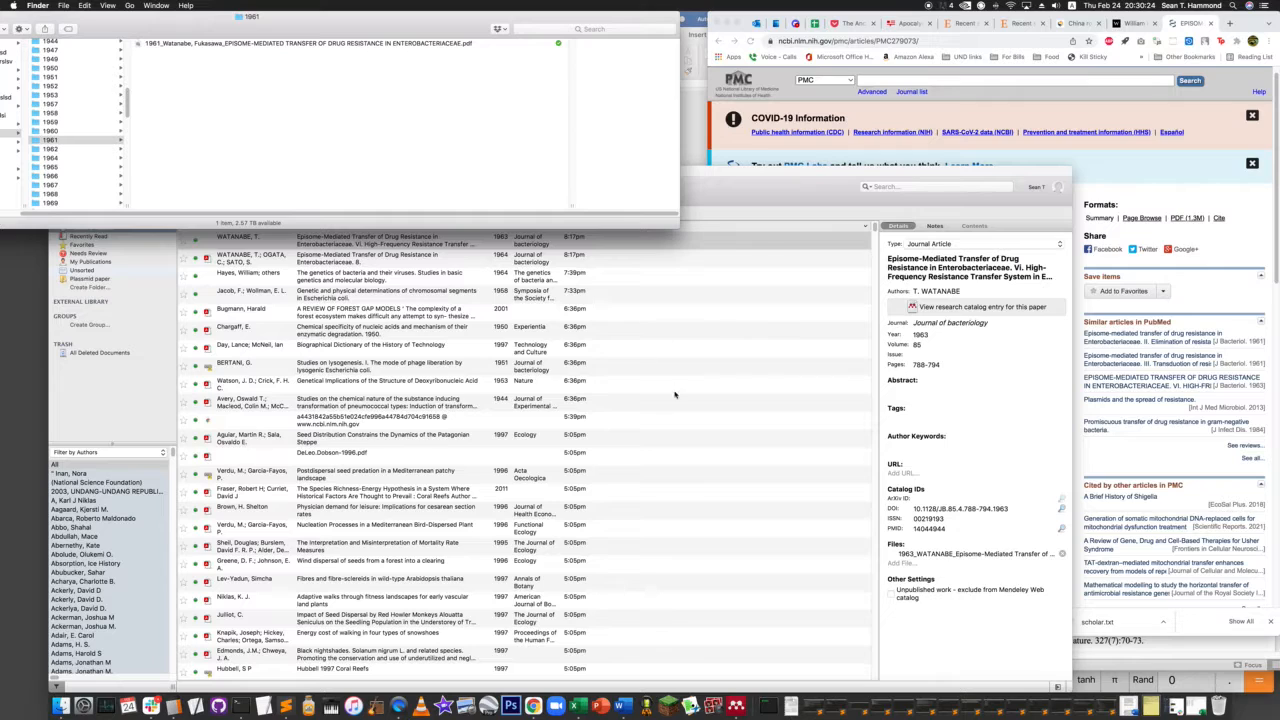
{"action": "left_click", "coordinate": [342, 315]}
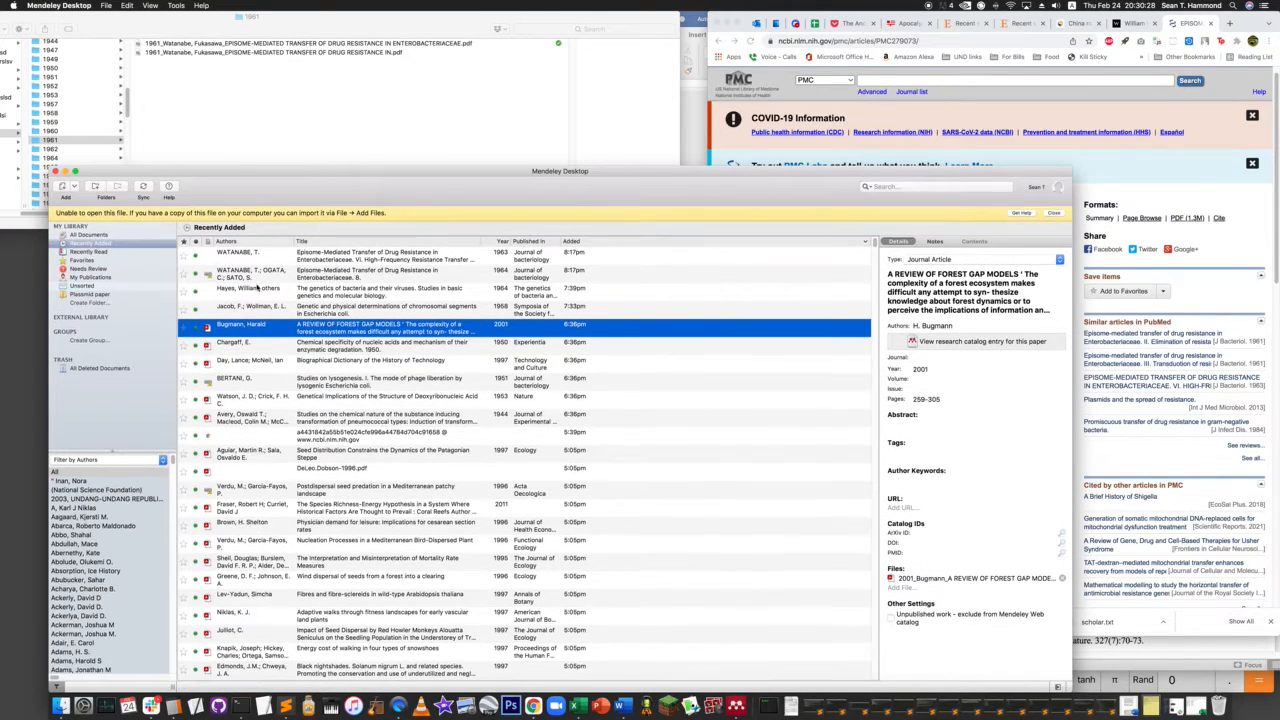
{"action": "left_click", "coordinate": [238, 275]}
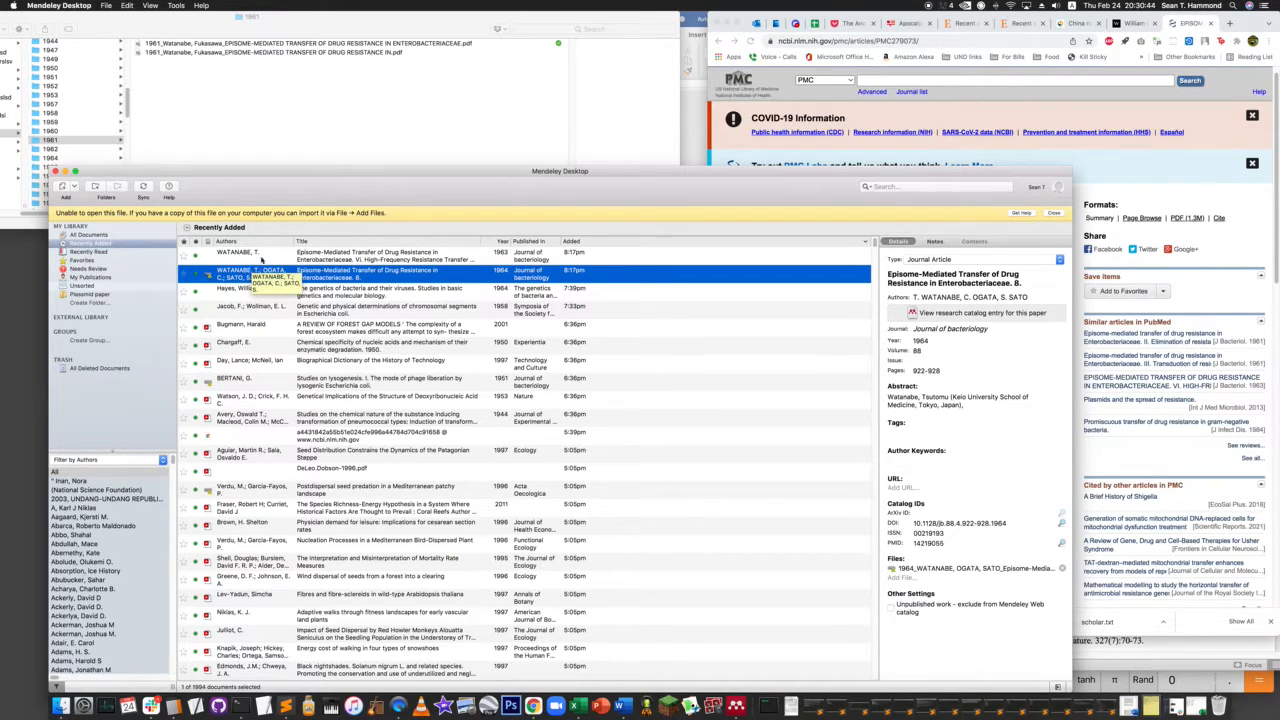
- Dismiss the file-opening warning, and open both 1961 PDFs in turn to check their titles, closing each one
{"action": "left_click", "coordinate": [1054, 213]}
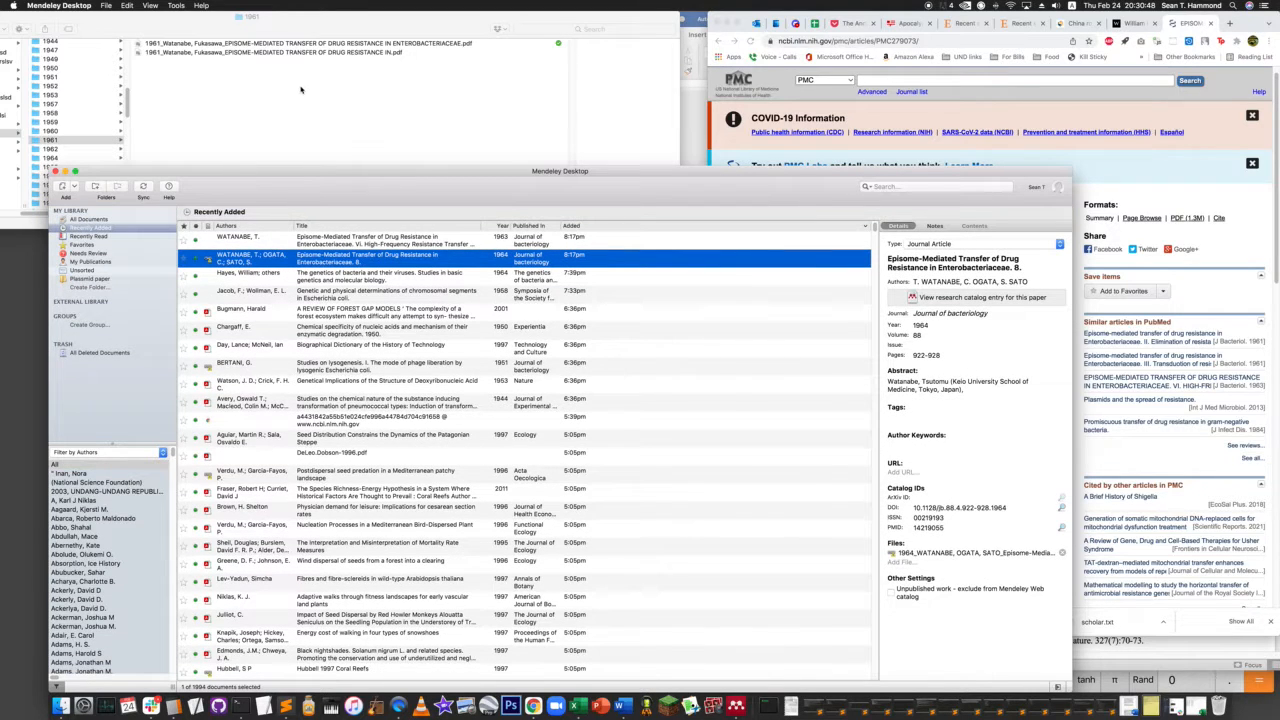
{"action": "left_click", "coordinate": [310, 56]}
{"action": "left_click", "coordinate": [308, 55]}
{"action": "double_click", "coordinate": [308, 56]}
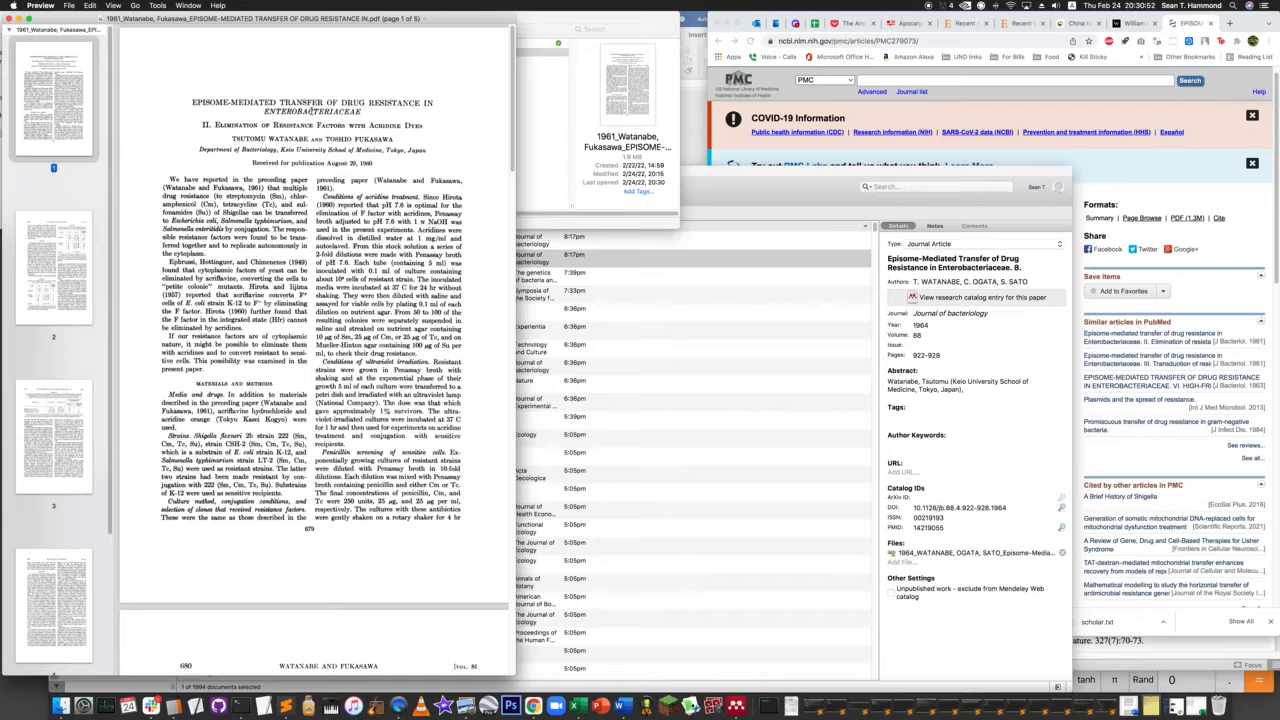
{"action": "key", "text": "super+w"}
{"action": "left_click", "coordinate": [258, 44]}
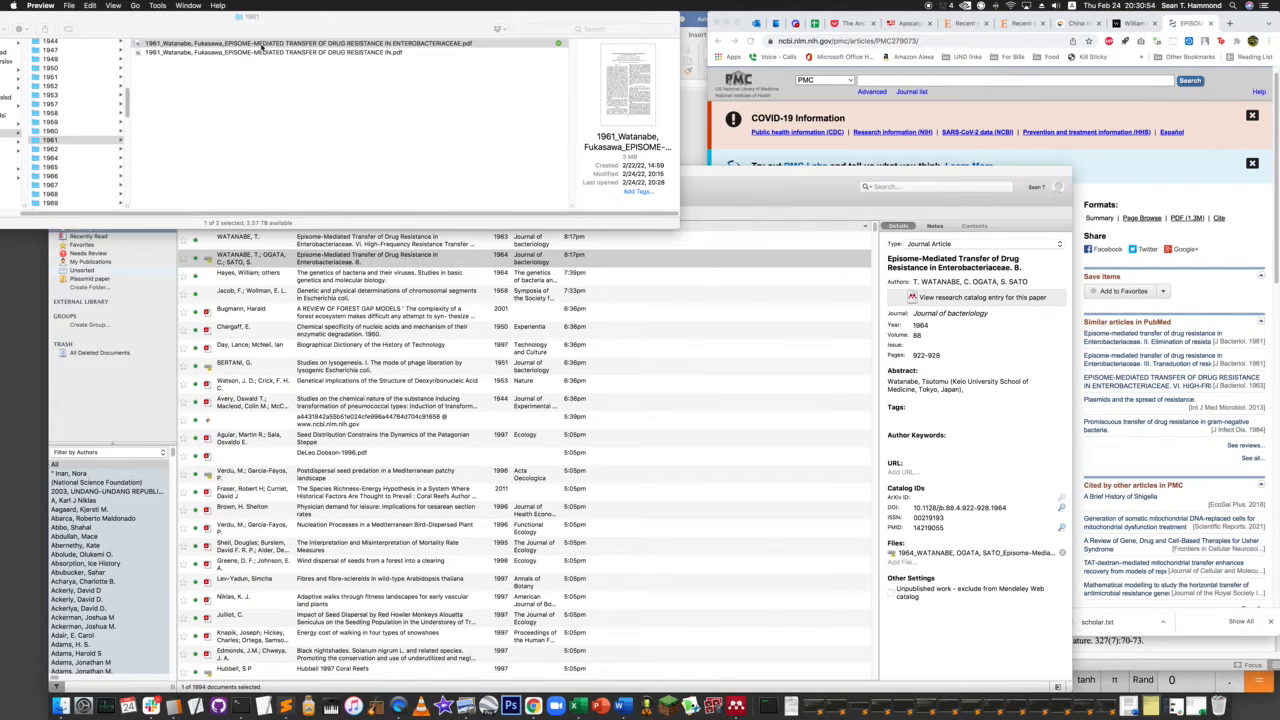
{"action": "double_click", "coordinate": [258, 44]}
{"action": "key", "text": "super+w"}
{"action": "left_click", "coordinate": [355, 145]}
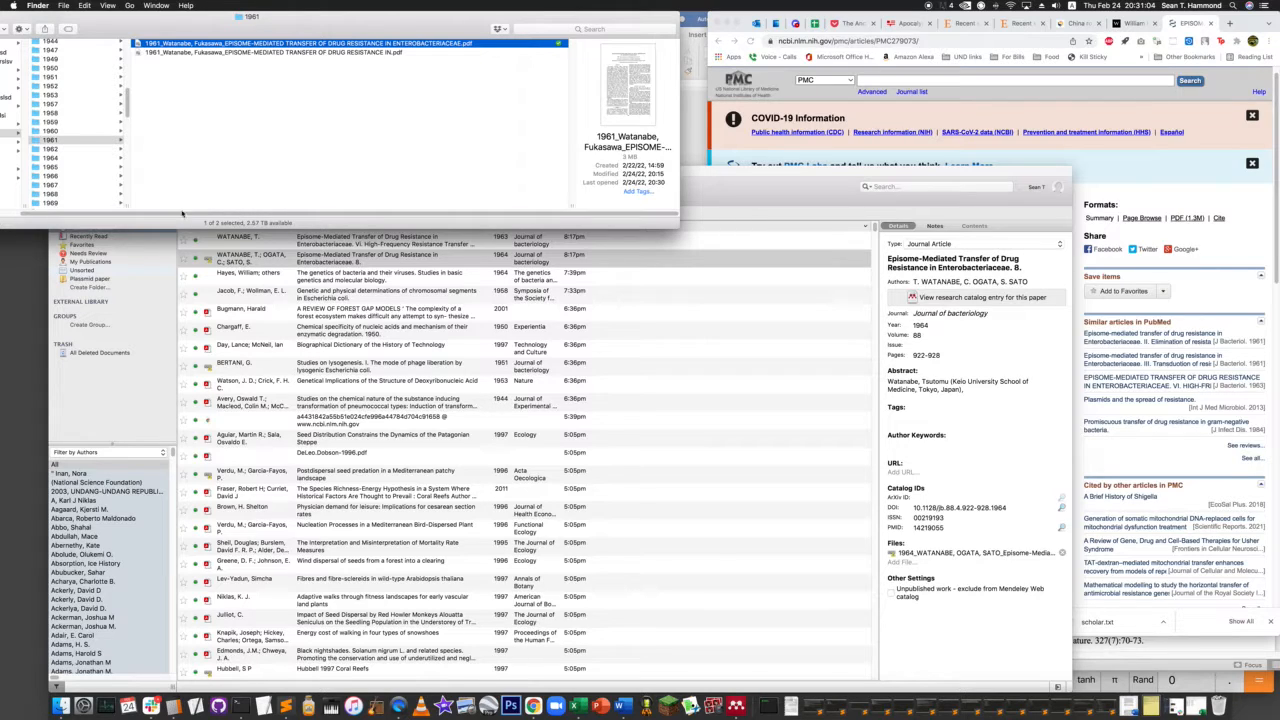
- Check the 1964 and 1962 folders, widening the column to full file names, and select the library's 1963 Episome-Mediated Transfer part VI entry
{"action": "left_click", "coordinate": [72, 158]}
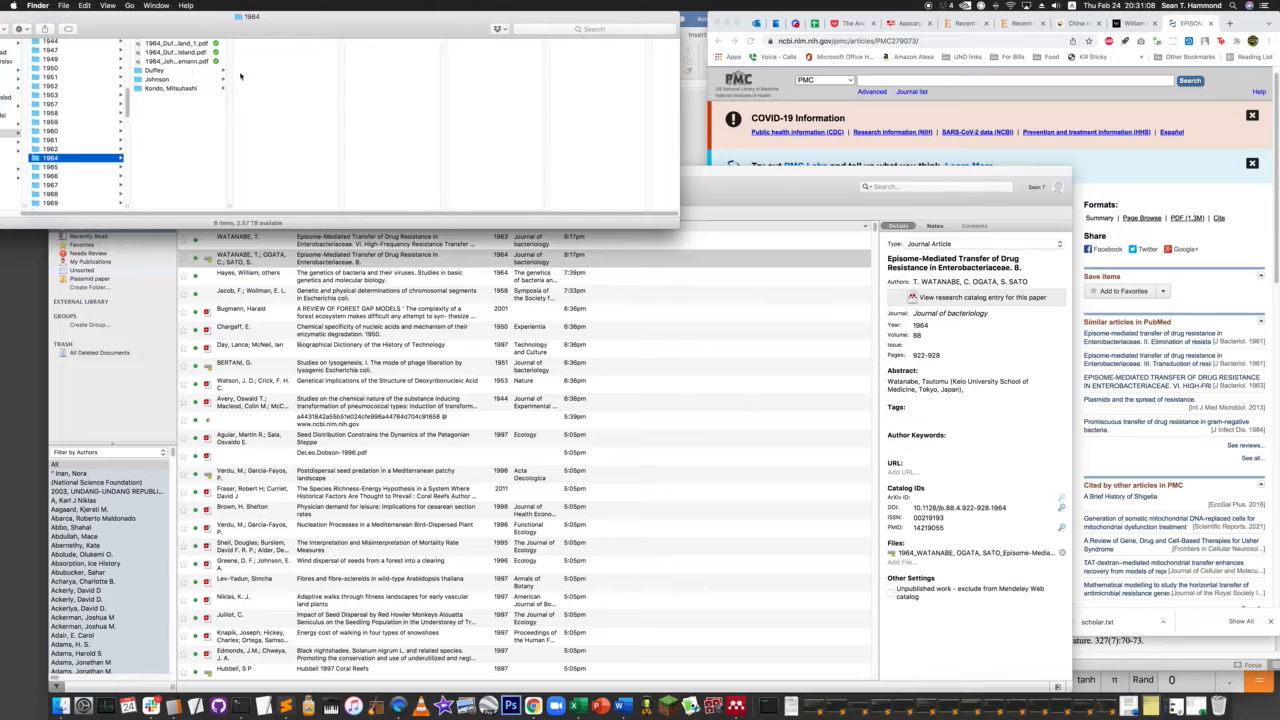
{"action": "left_click_drag", "start_coordinate": [237, 201], "coordinate": [424, 169]}
{"action": "left_click", "coordinate": [58, 149]}
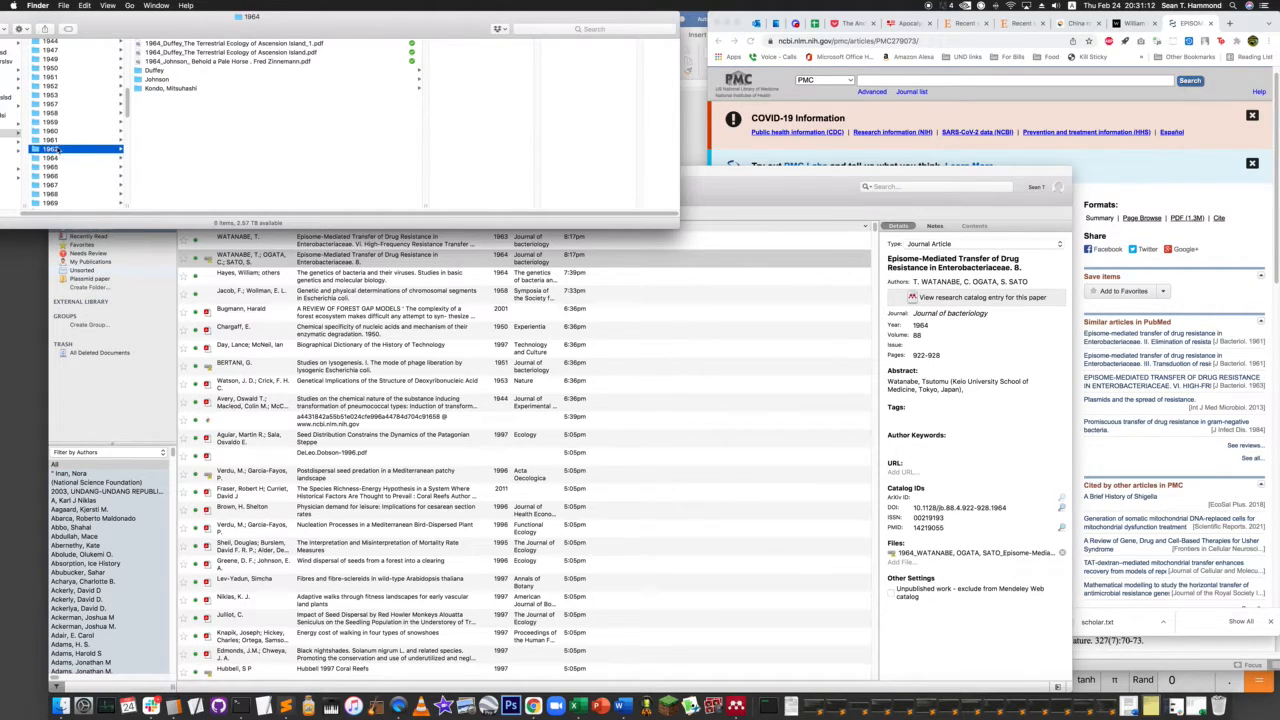
{"action": "double_click", "coordinate": [229, 206]}
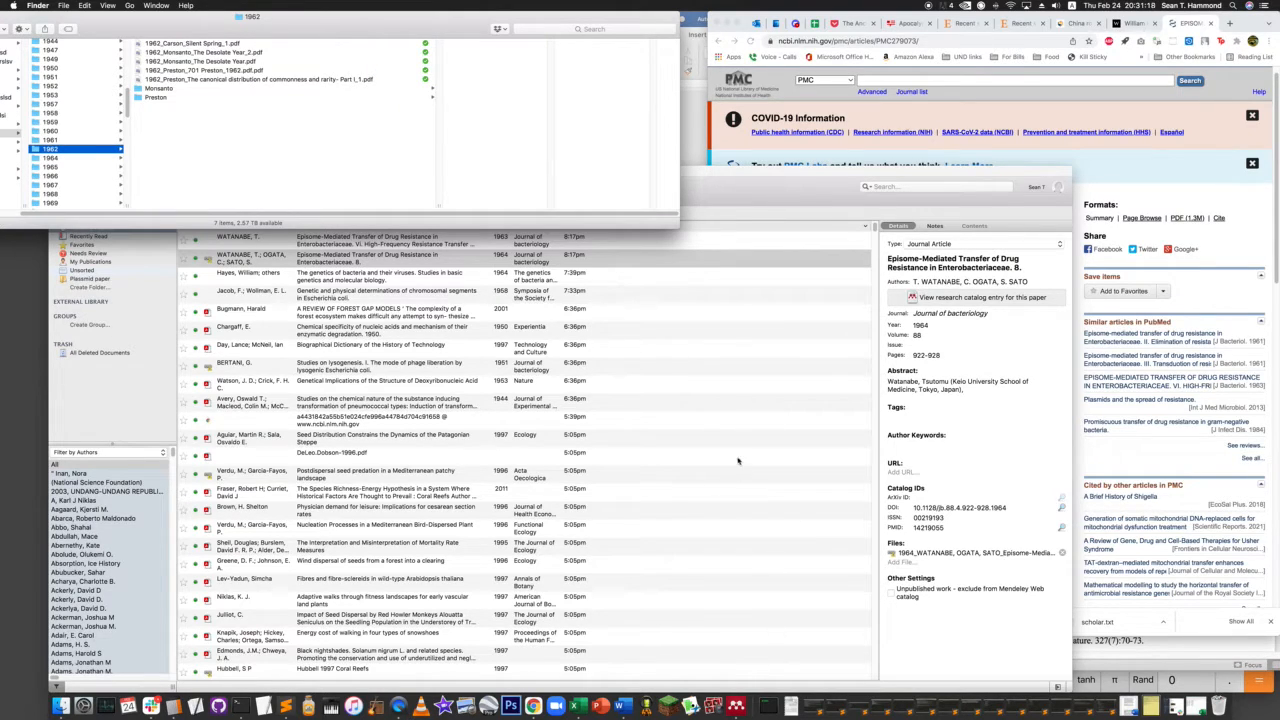
{"action": "left_click", "coordinate": [274, 250]}
{"action": "left_click", "coordinate": [243, 240]}
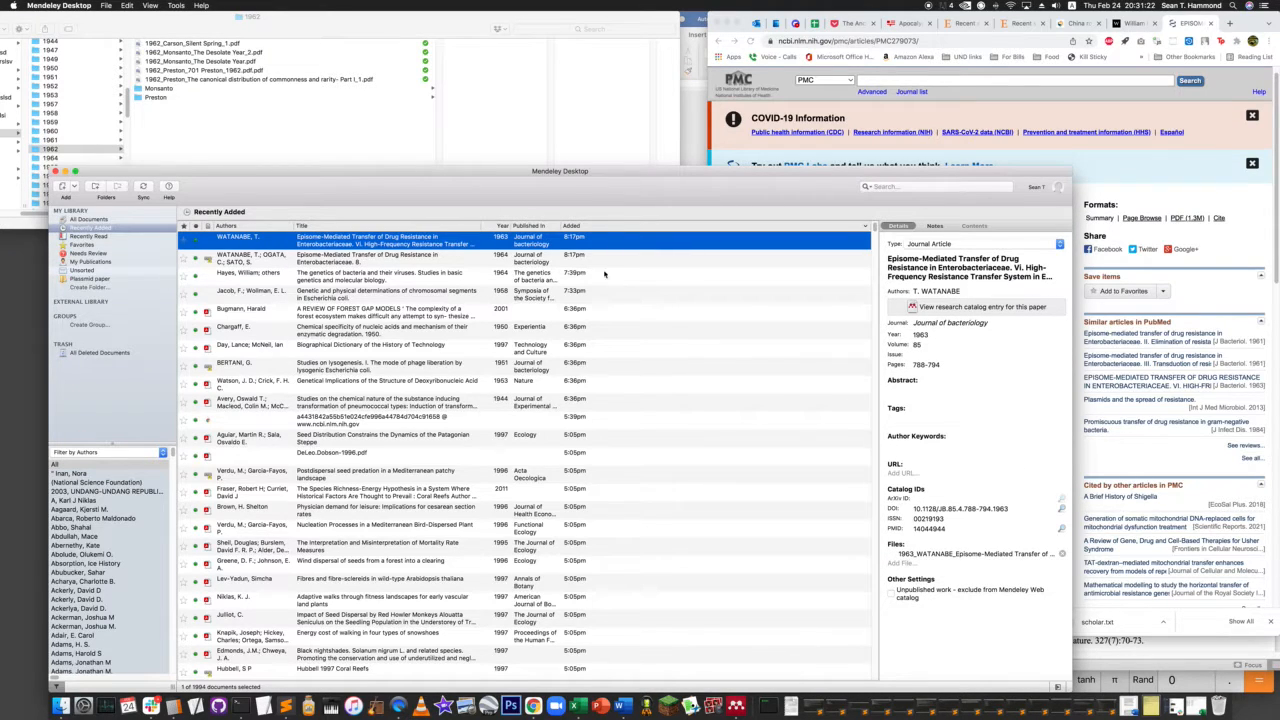
- Search the whole computer for the first author's surname and inspect the contents of the matching folders
{"action": "key", "text": "super+space"}
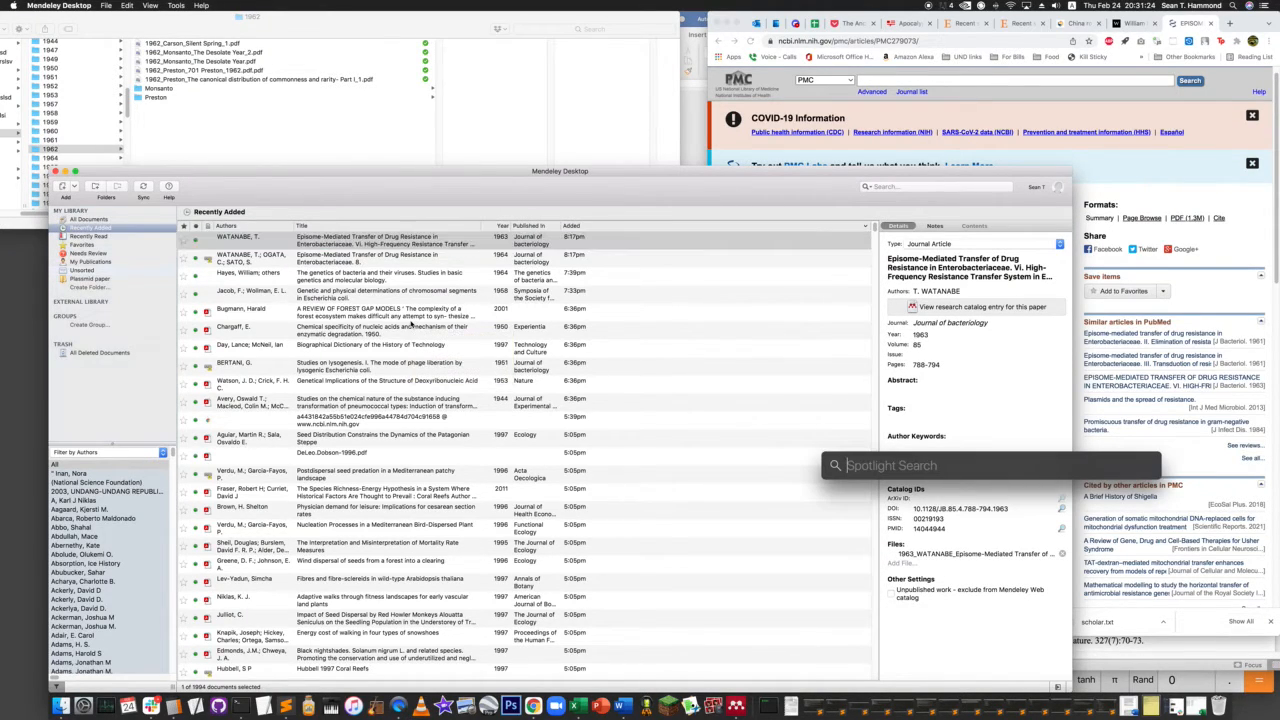
{"action": "type", "text": "watanabe"}
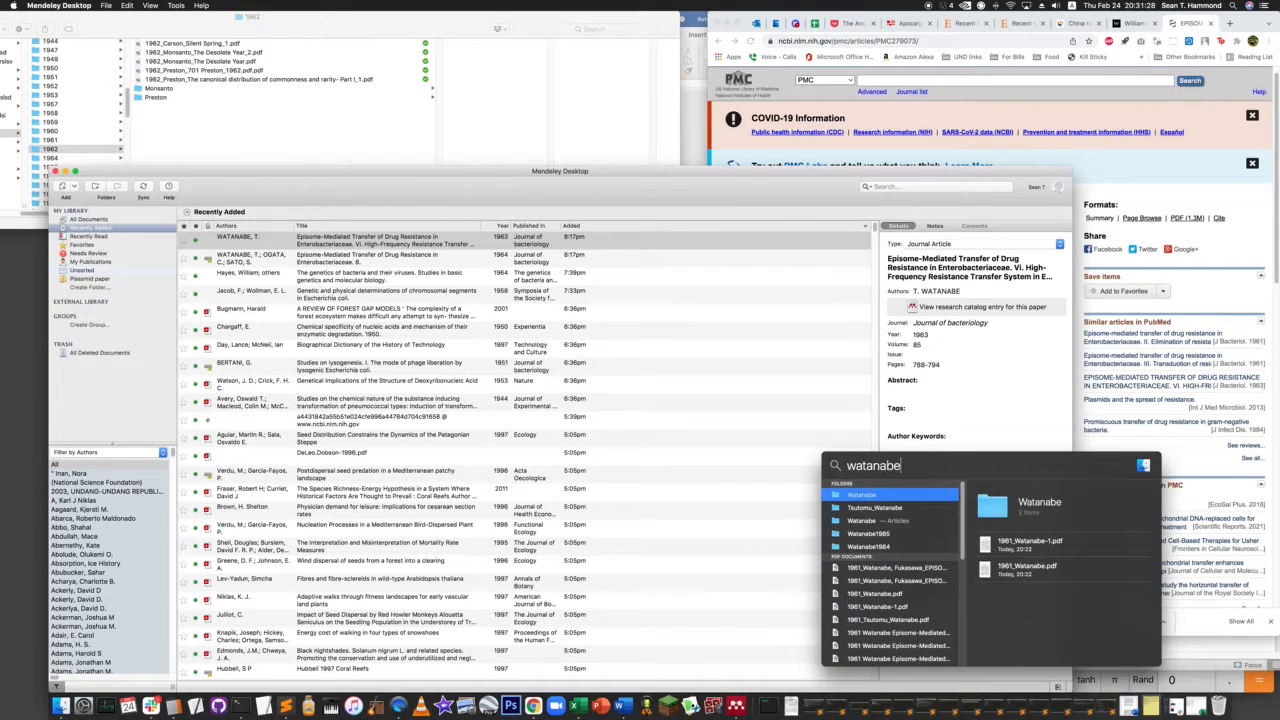
{"action": "left_click", "coordinate": [877, 509]}
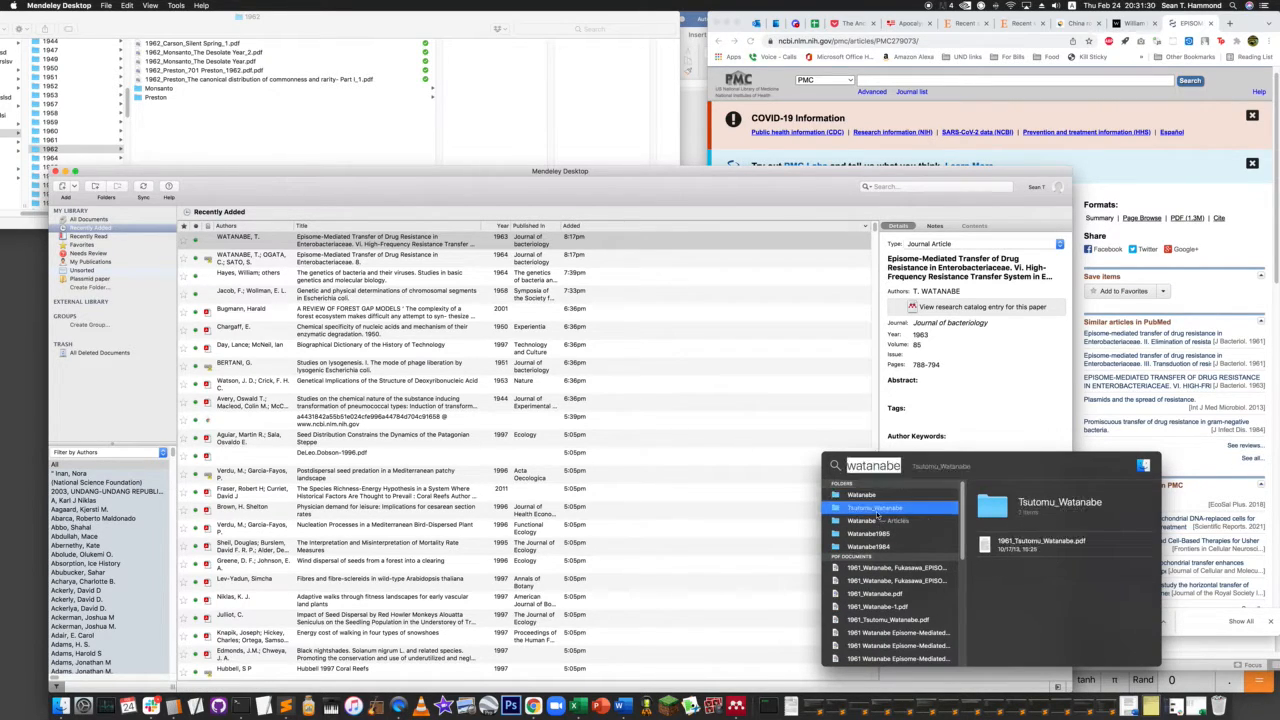
{"action": "key", "text": "super"}
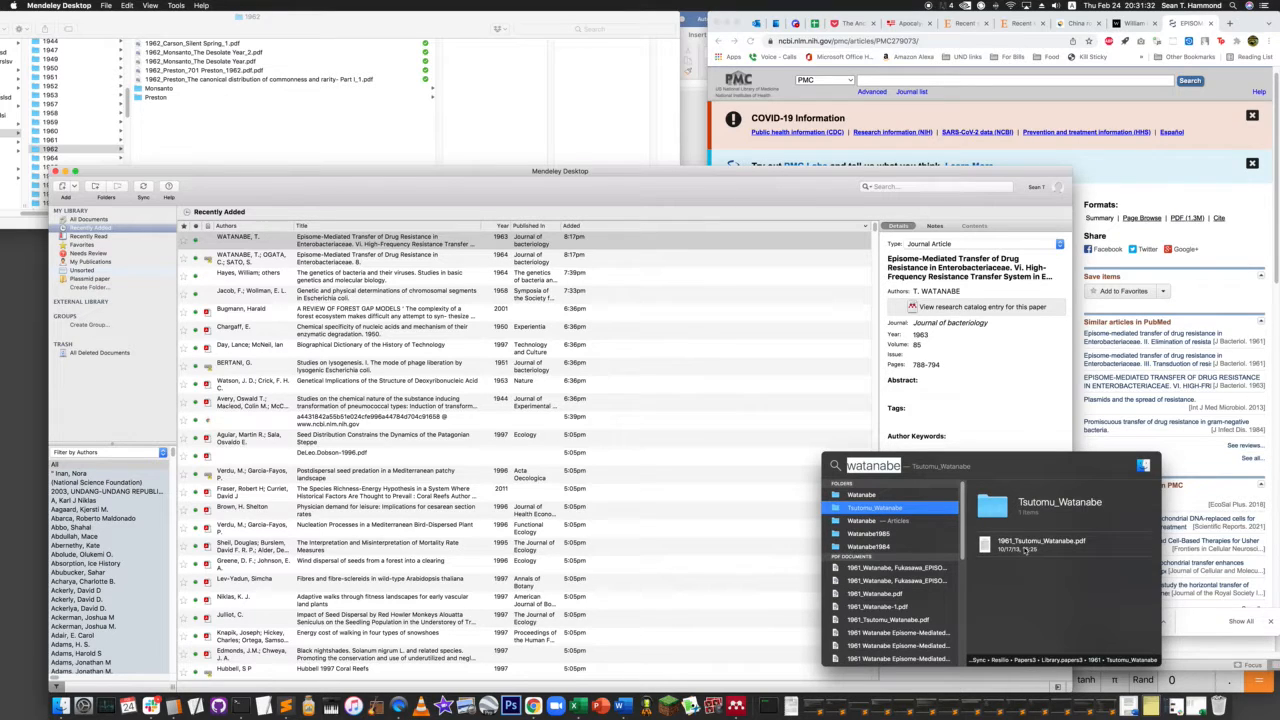
{"action": "left_click", "coordinate": [871, 521]}
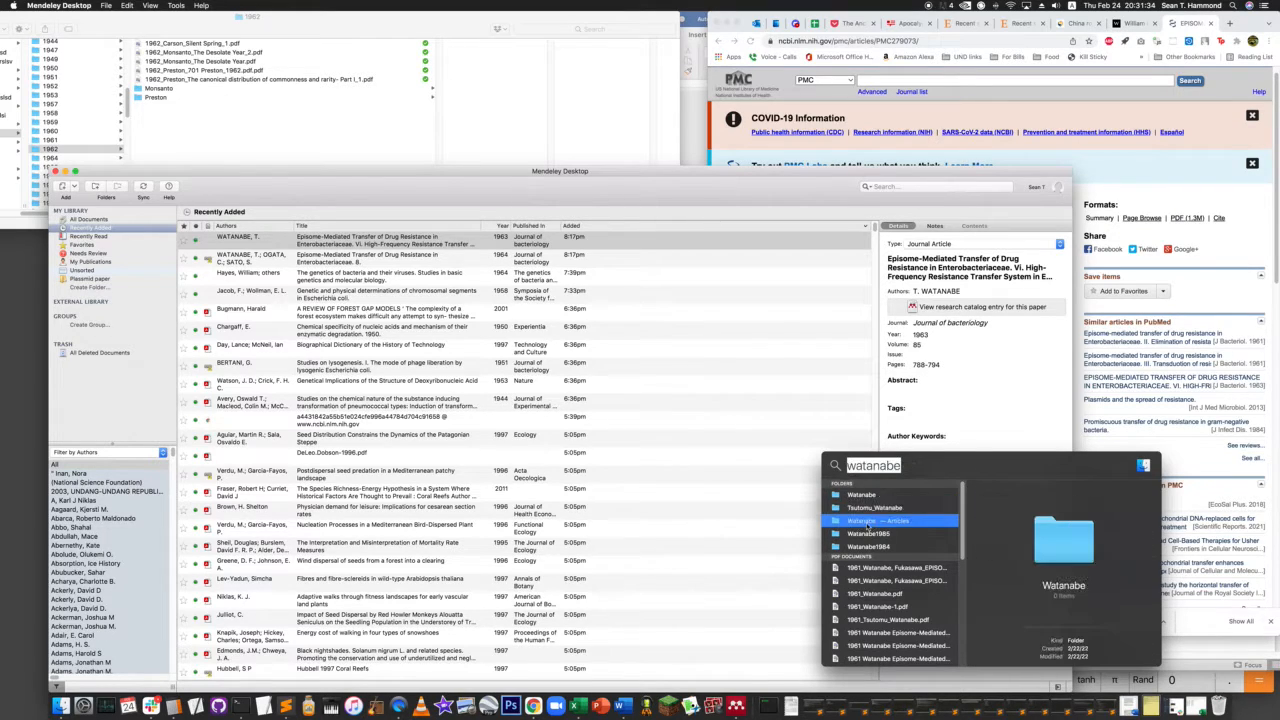
{"action": "left_click", "coordinate": [862, 495]}
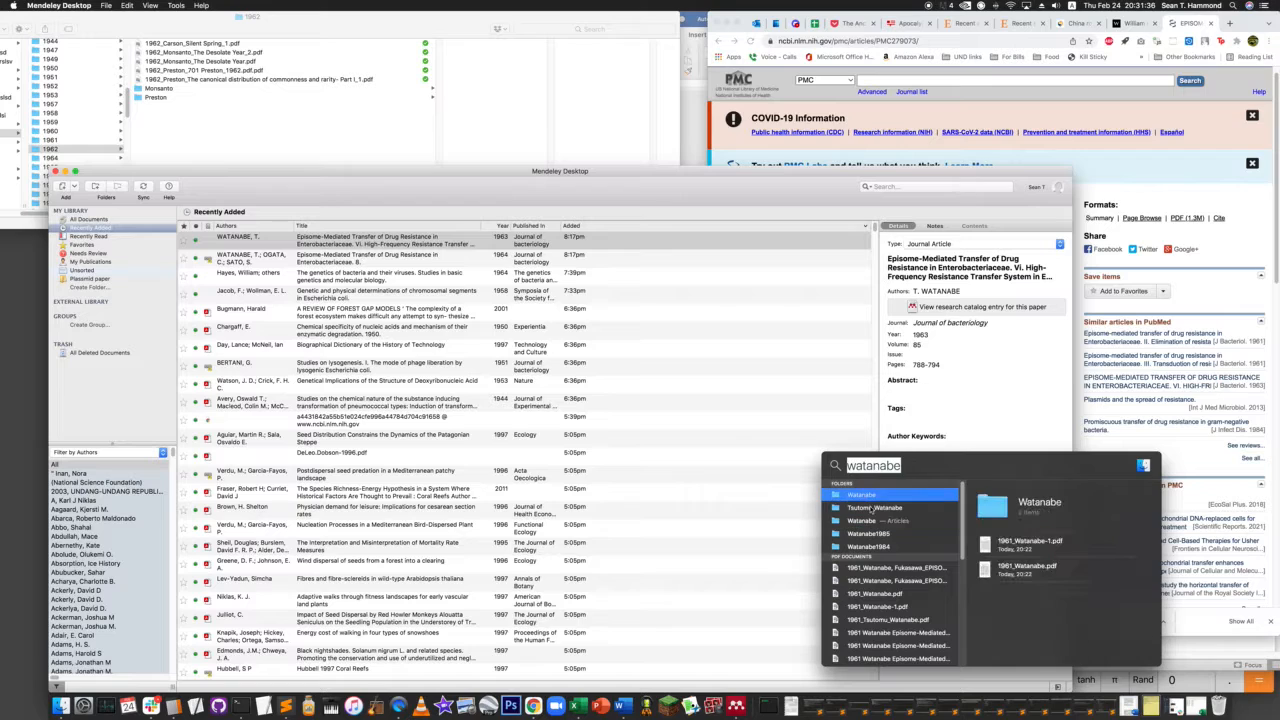
- Preview the matching 1961 PDFs and reveal the part I paper on transfer by conjugation in its Renamed PDFs folder
{"action": "left_click", "coordinate": [905, 571]}
{"action": "left_click", "coordinate": [905, 571]}
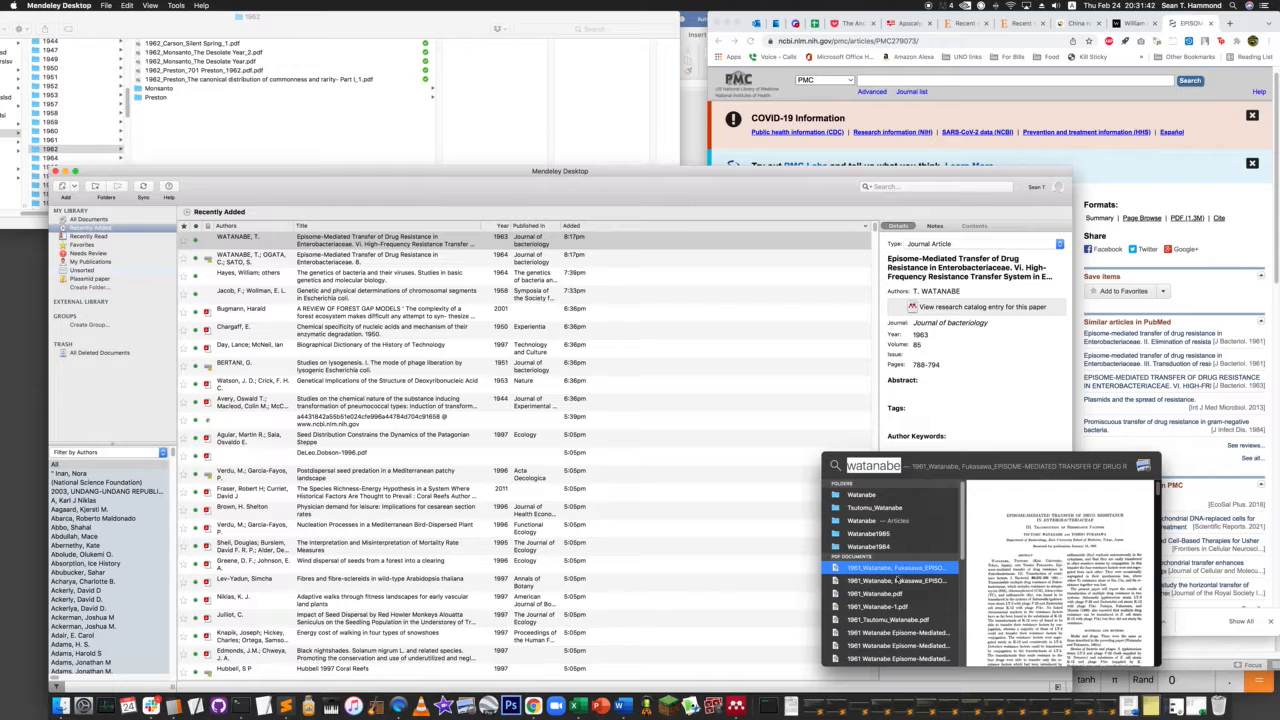
{"action": "left_click", "coordinate": [897, 580]}
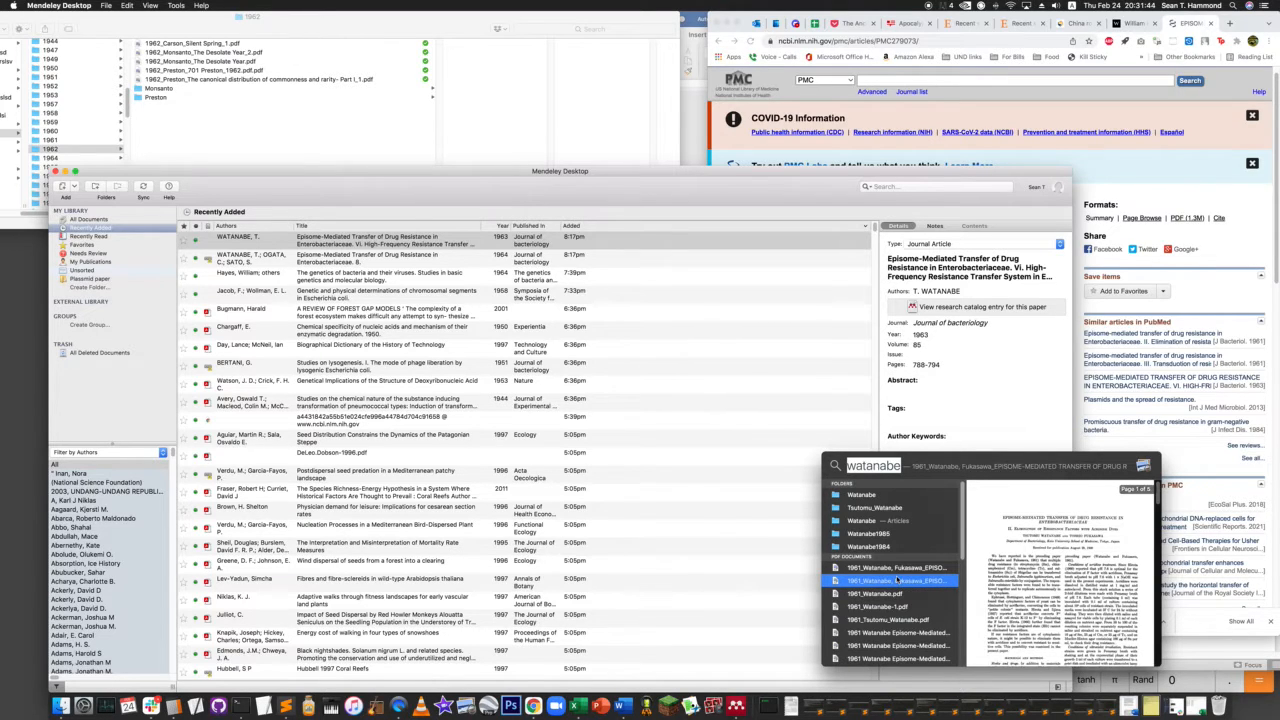
{"action": "key", "text": "Down"}
{"action": "key", "text": "Down"}
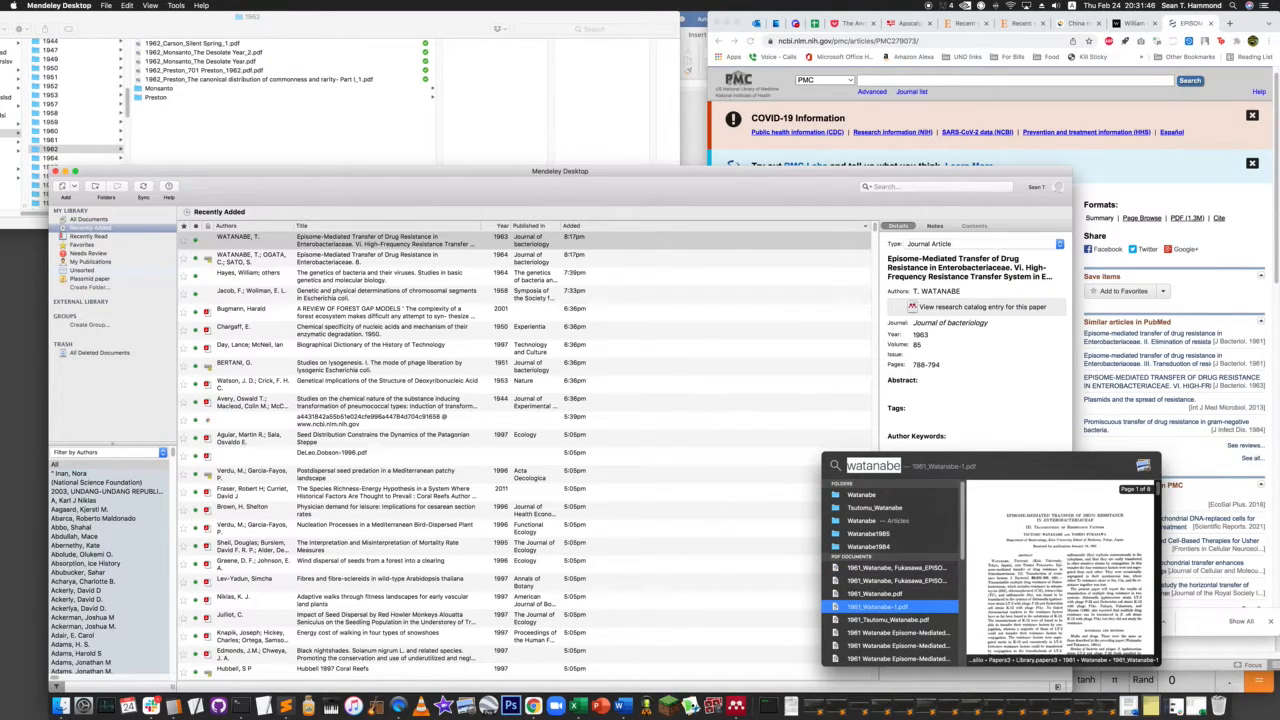
{"action": "key", "text": "Down"}
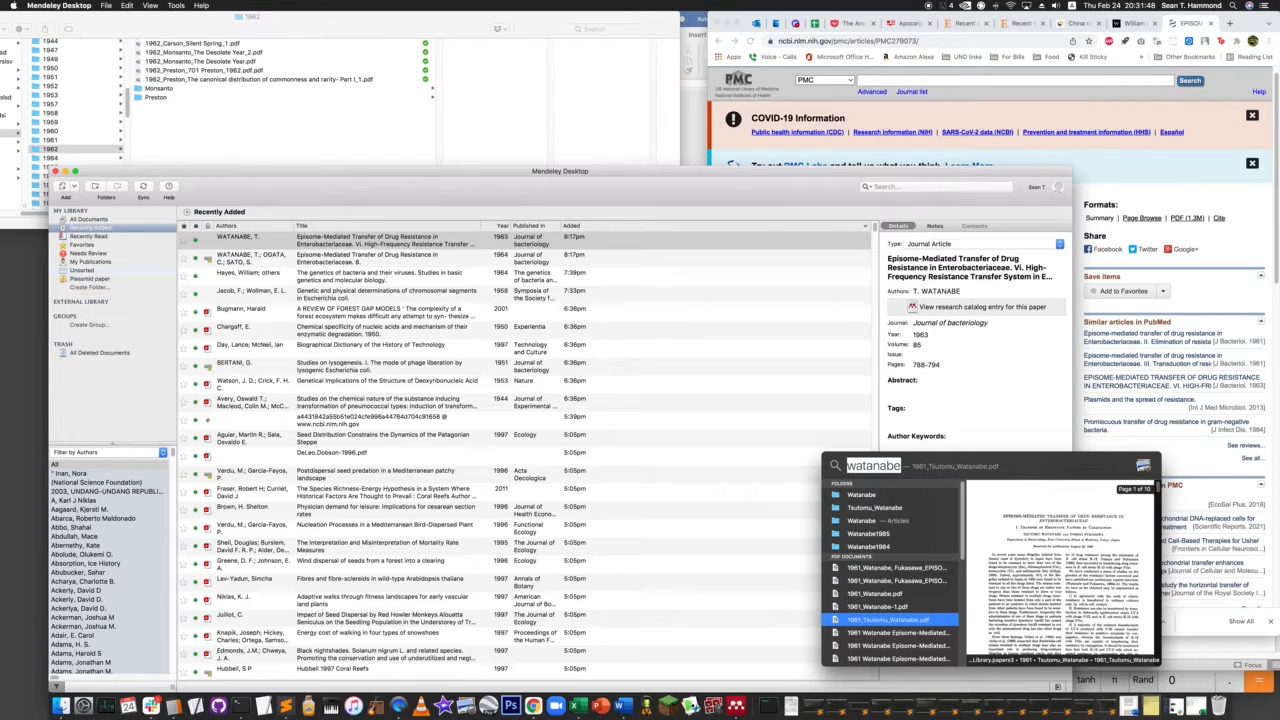
{"action": "key", "text": "Down"}
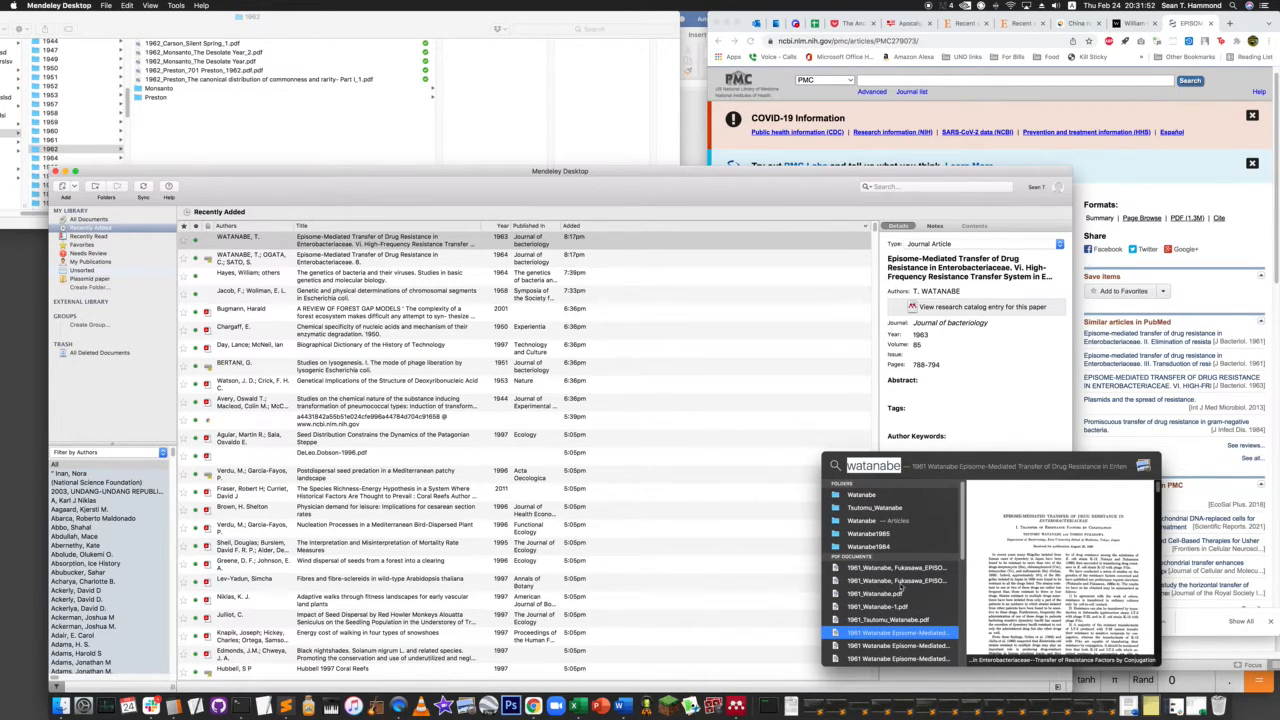
{"action": "key", "text": "Escape"}
{"action": "key", "text": "super+Tab"}
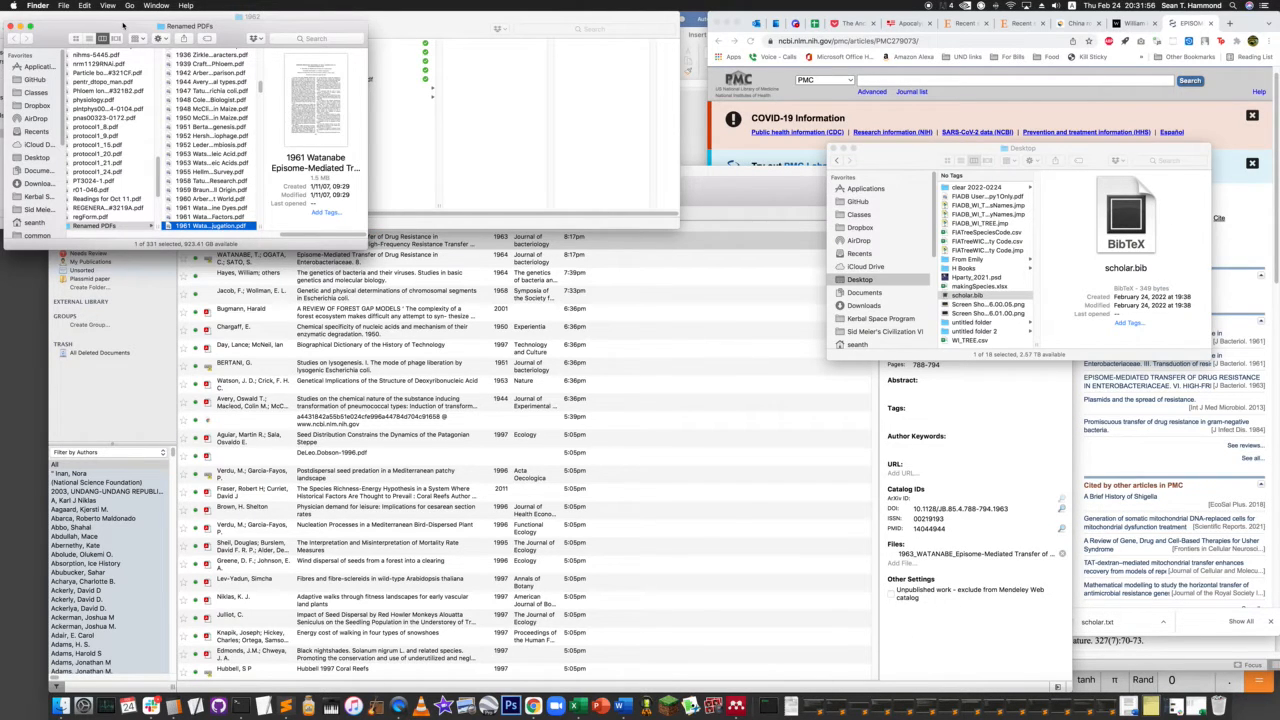
- Move the Renamed PDFs window below the year folders, reopen the 1961 folder, and close the Desktop folder window
{"action": "left_click_drag", "start_coordinate": [122, 22], "coordinate": [114, 245]}
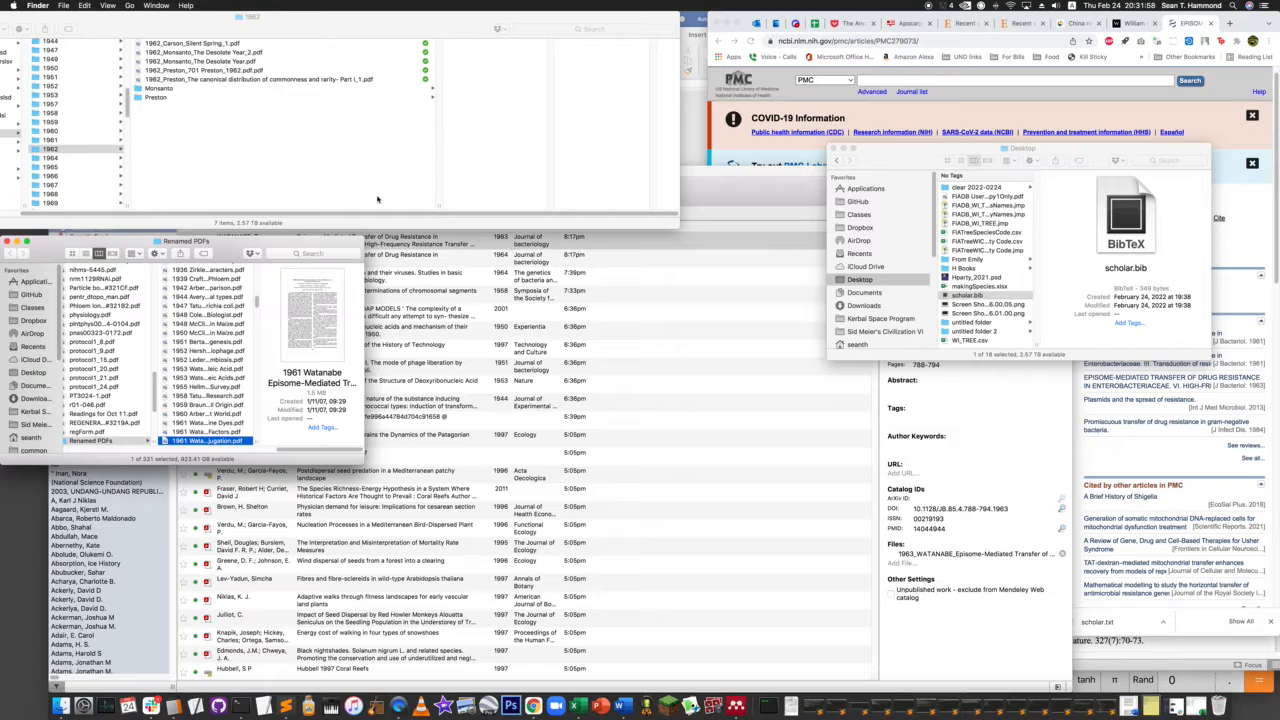
{"action": "left_click", "coordinate": [50, 139]}
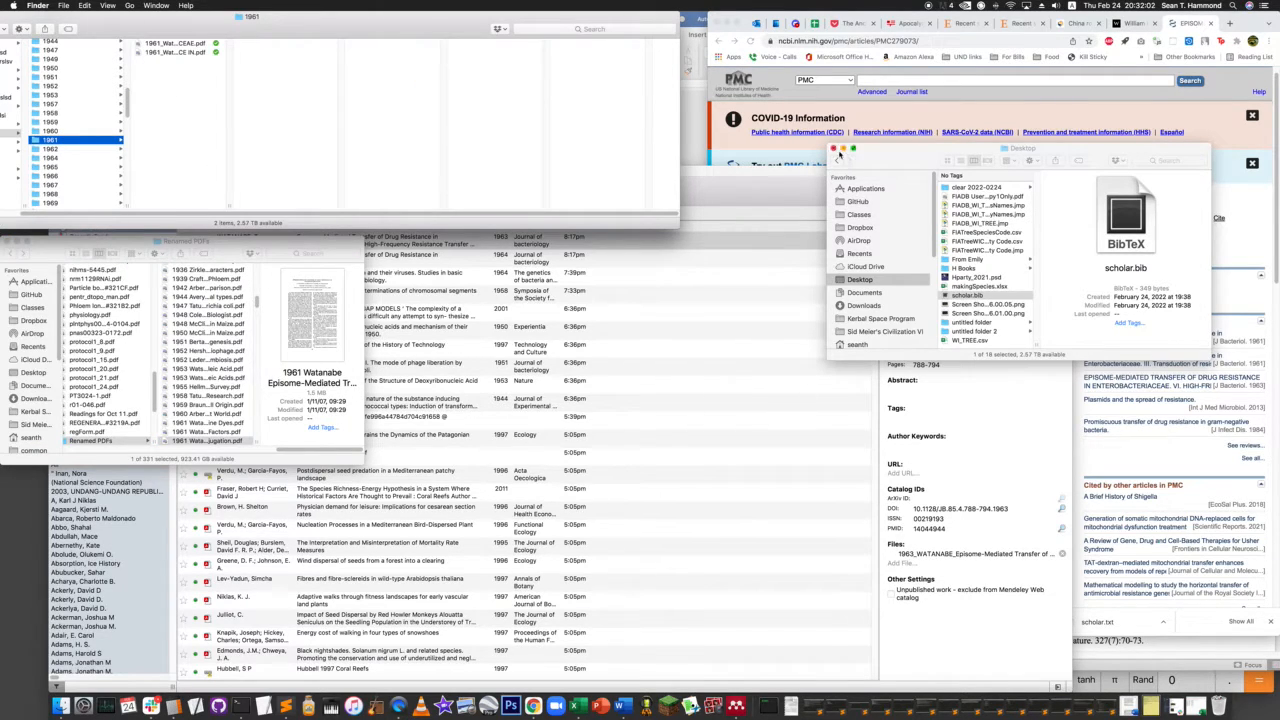
{"action": "left_click", "coordinate": [836, 148]}
{"action": "left_click", "coordinate": [789, 205]}
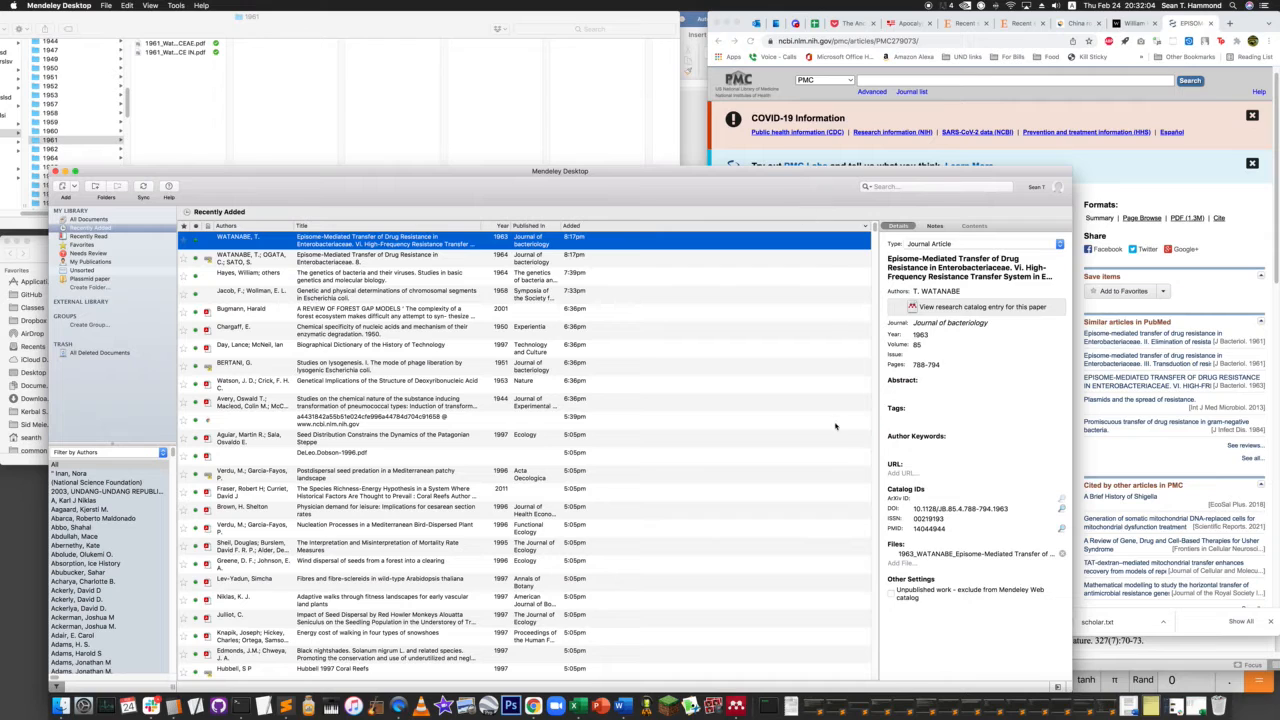
- Reopen the surname search and preview the transduction and acridine dyes papers and both jb.81.5.669-678.1961 PDFs
{"action": "key", "text": "super+space"}
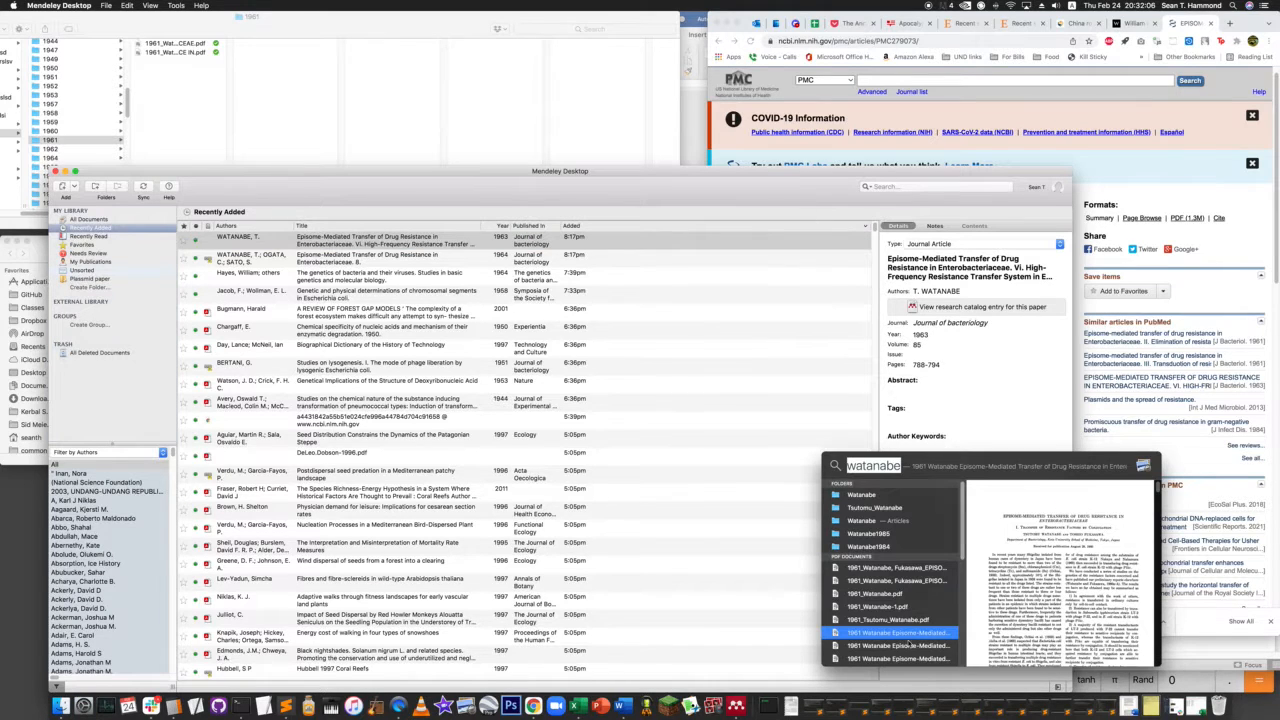
{"action": "left_click", "coordinate": [906, 648]}
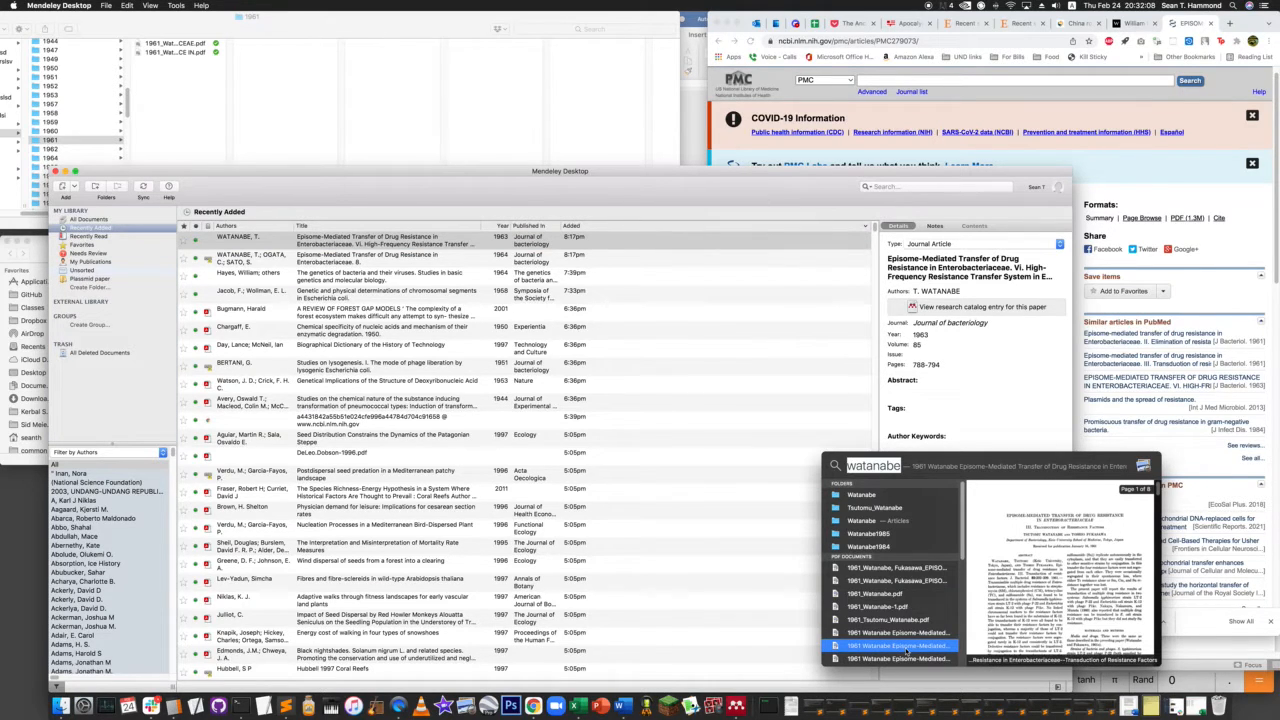
{"action": "left_click", "coordinate": [904, 660]}
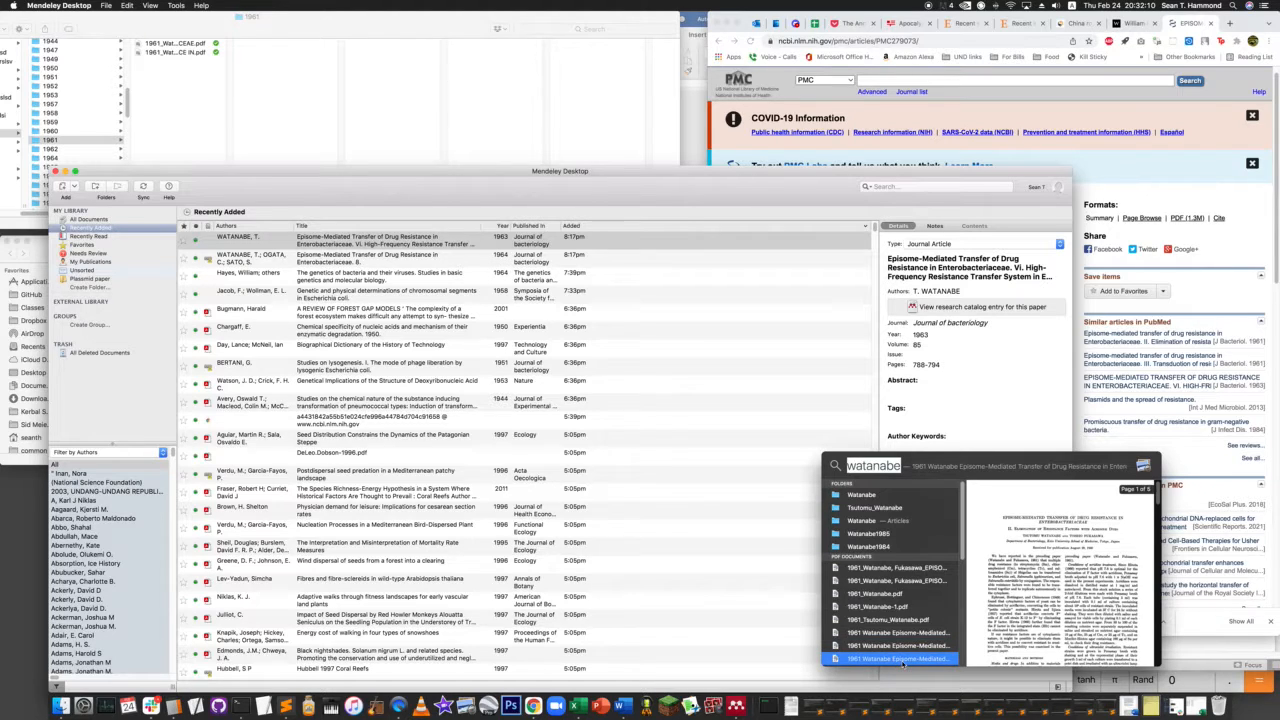
{"action": "scroll", "coordinate": [904, 660], "scroll_direction": "down", "scroll_amount": 3}
{"action": "left_click", "coordinate": [890, 602]}
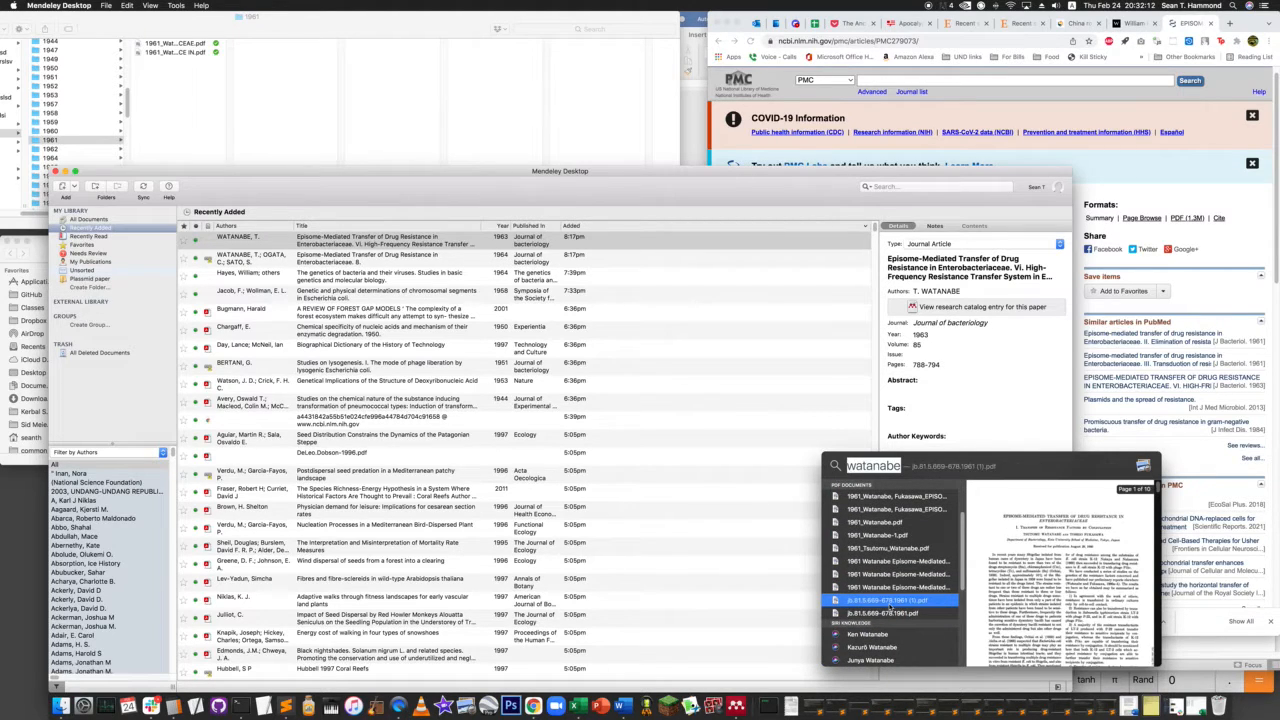
{"action": "left_click", "coordinate": [897, 614]}
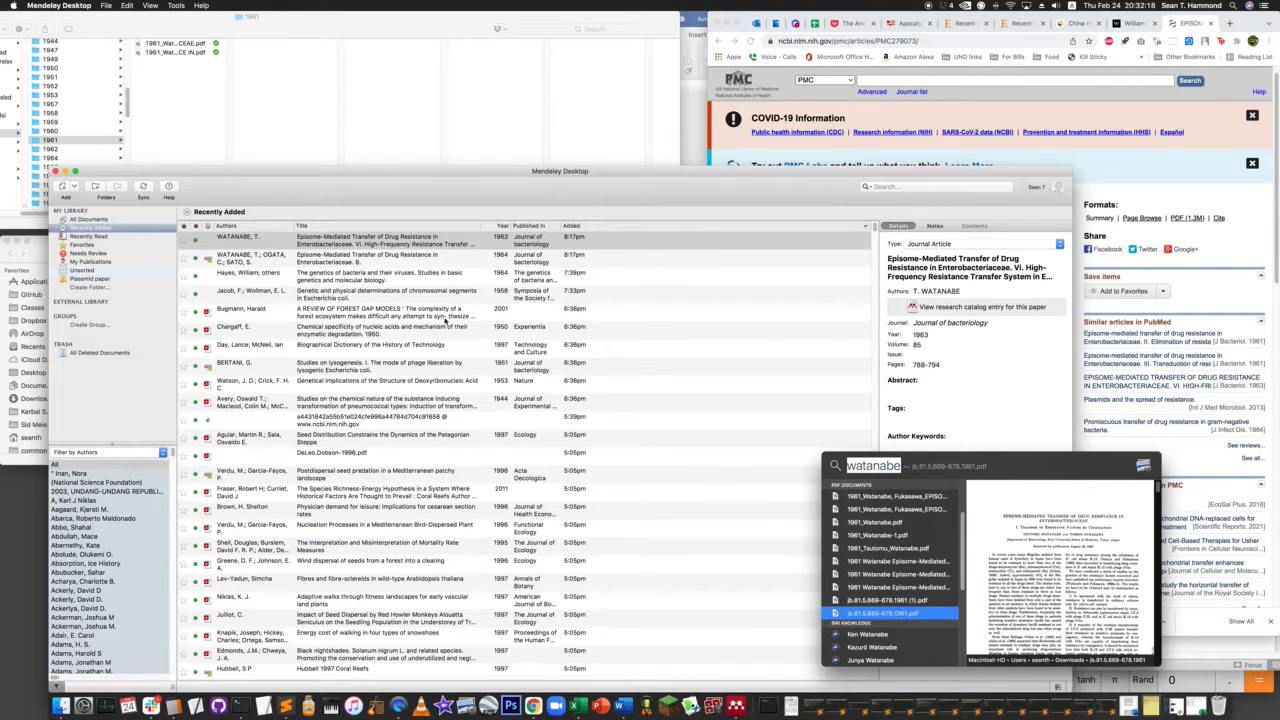
{"action": "key", "text": "super+Return"}
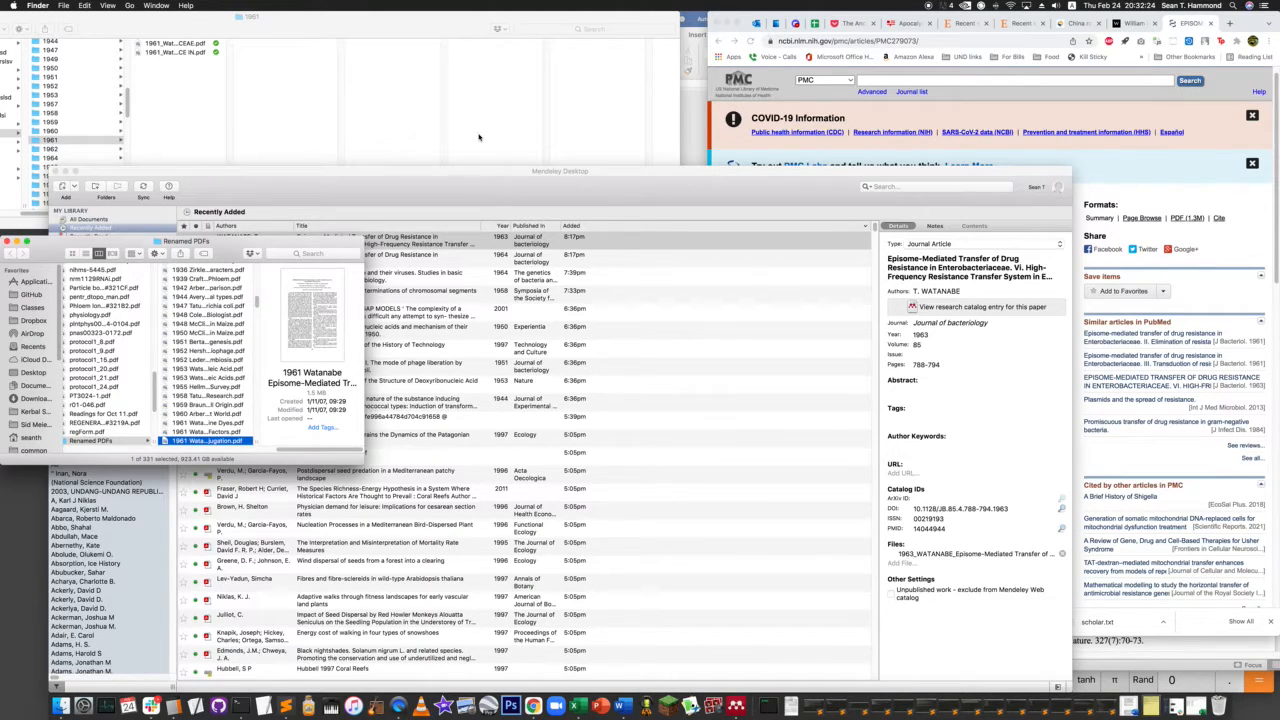
- Import the 1961 conjugation PDF from the Renamed PDFs folder into the Mendeley library, and return to the 1961 folder
{"action": "left_click", "coordinate": [420, 208]}
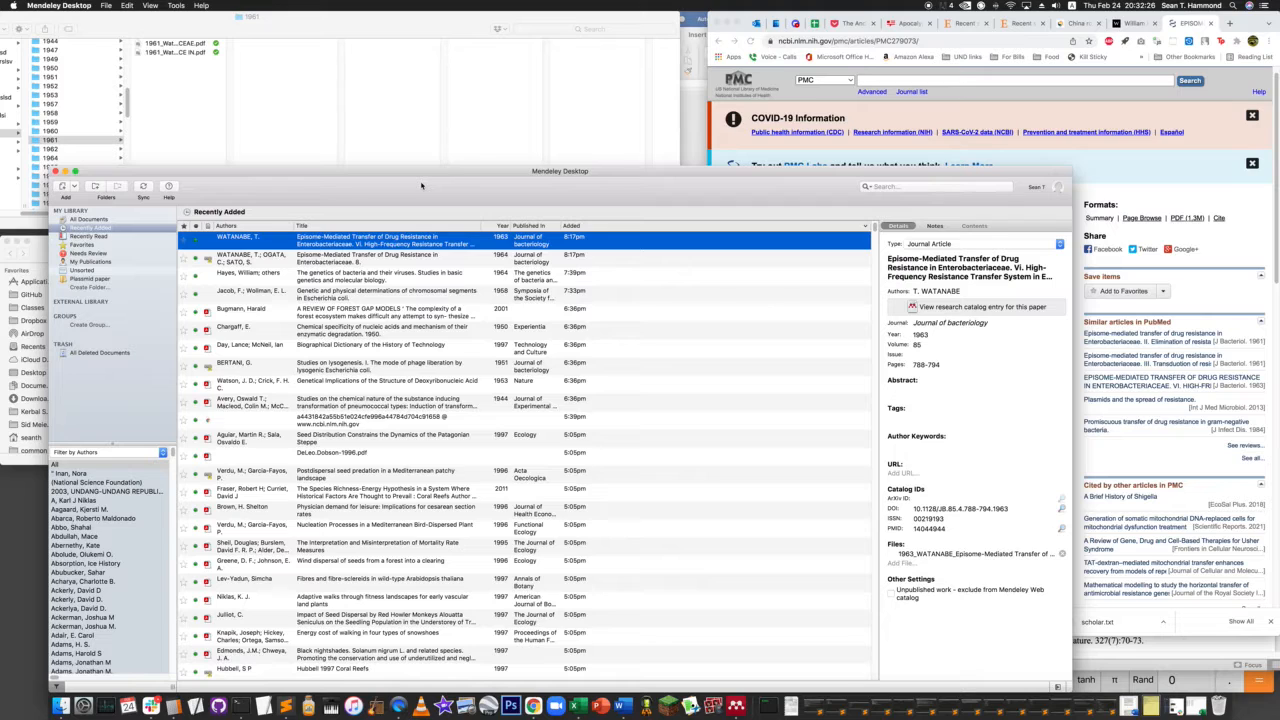
{"action": "key", "text": "super+o"}
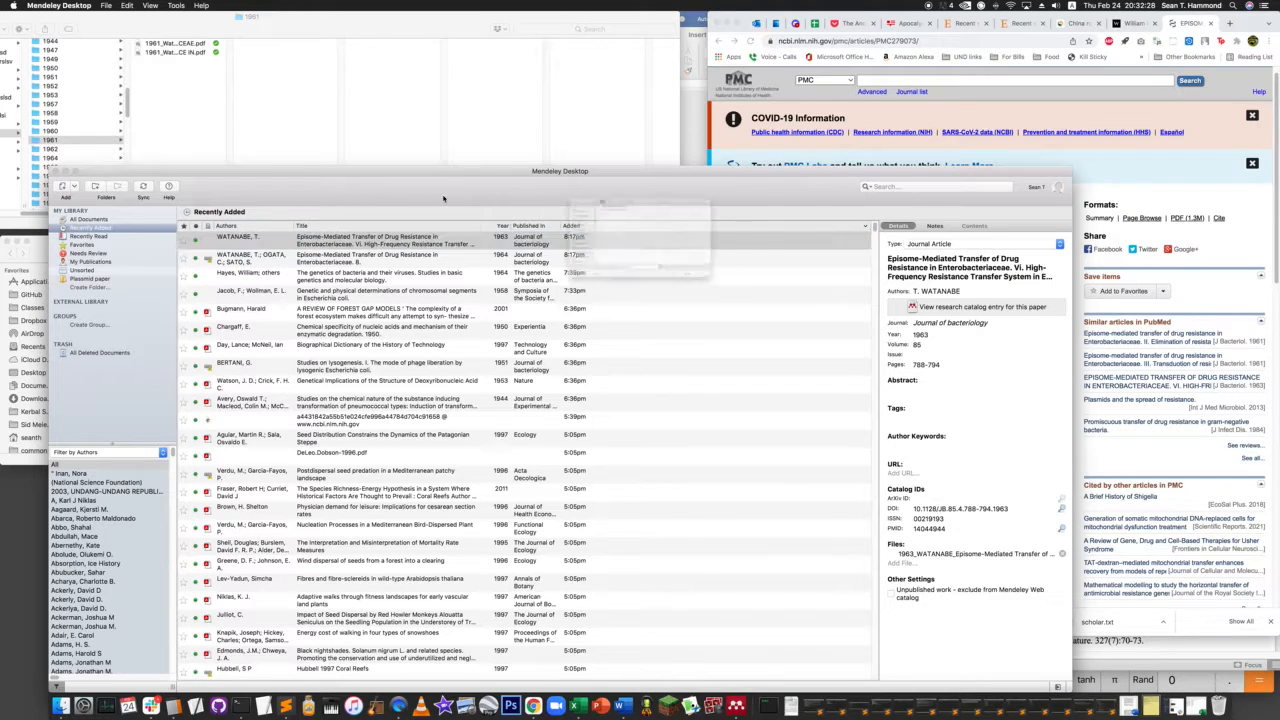
{"action": "left_click", "coordinate": [40, 255]}
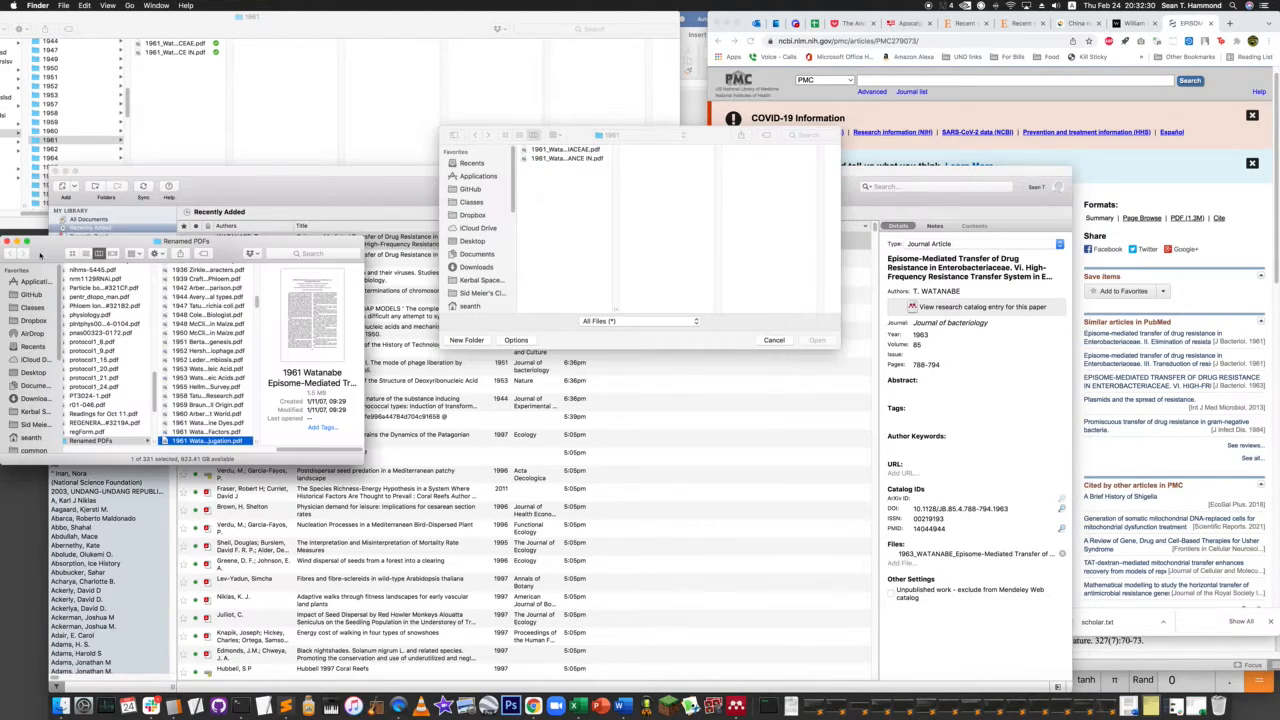
{"action": "left_click_drag", "start_coordinate": [192, 444], "coordinate": [648, 250]}
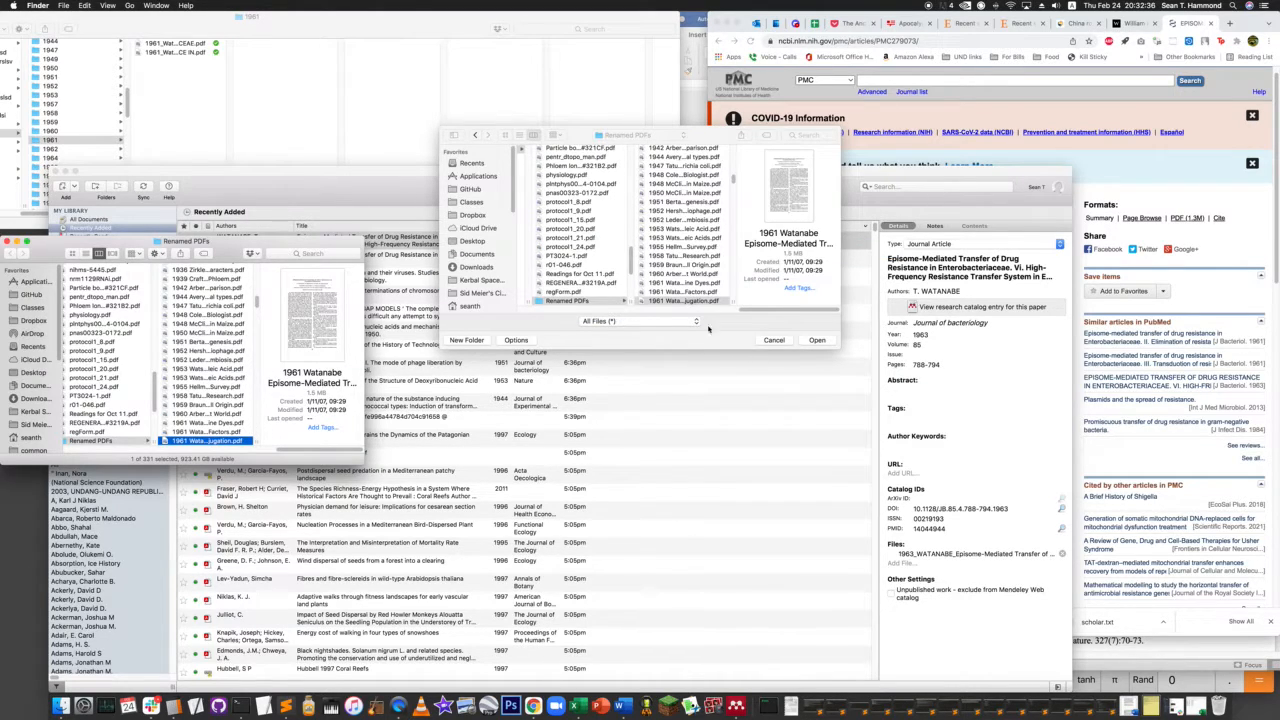
{"action": "left_click", "coordinate": [700, 325]}
{"action": "left_click", "coordinate": [818, 341]}
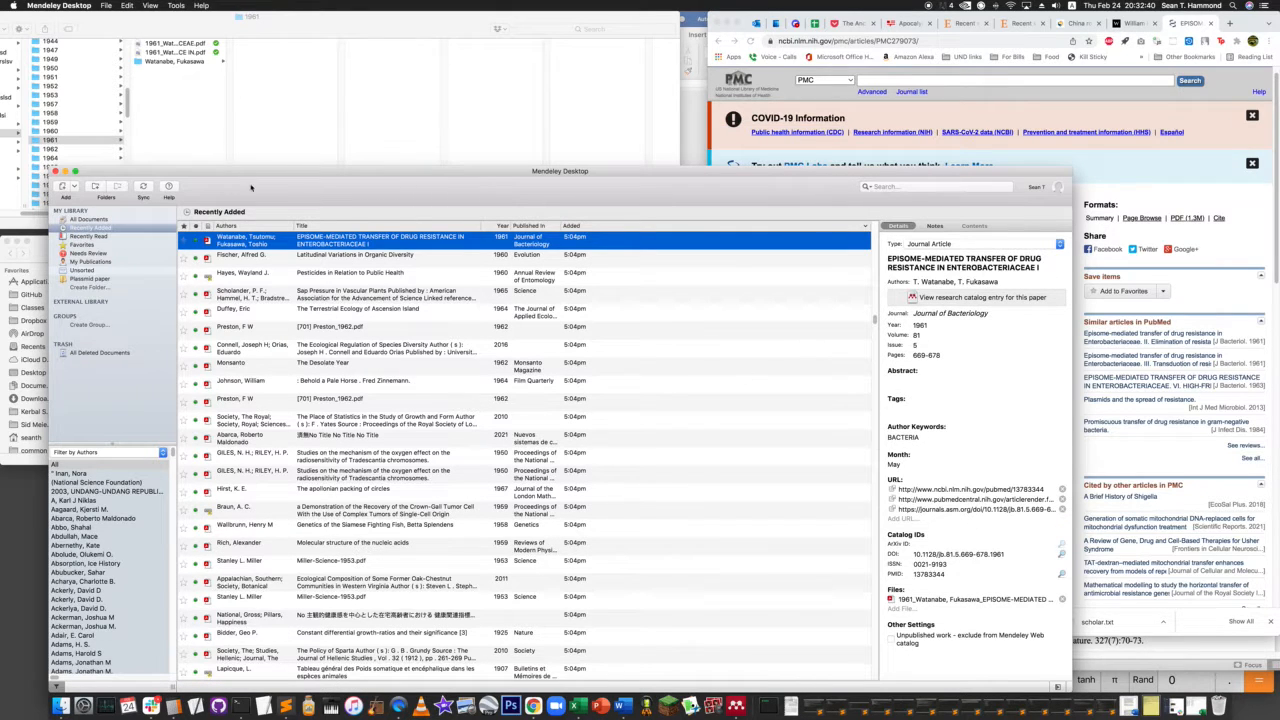
{"action": "left_click", "coordinate": [185, 104]}
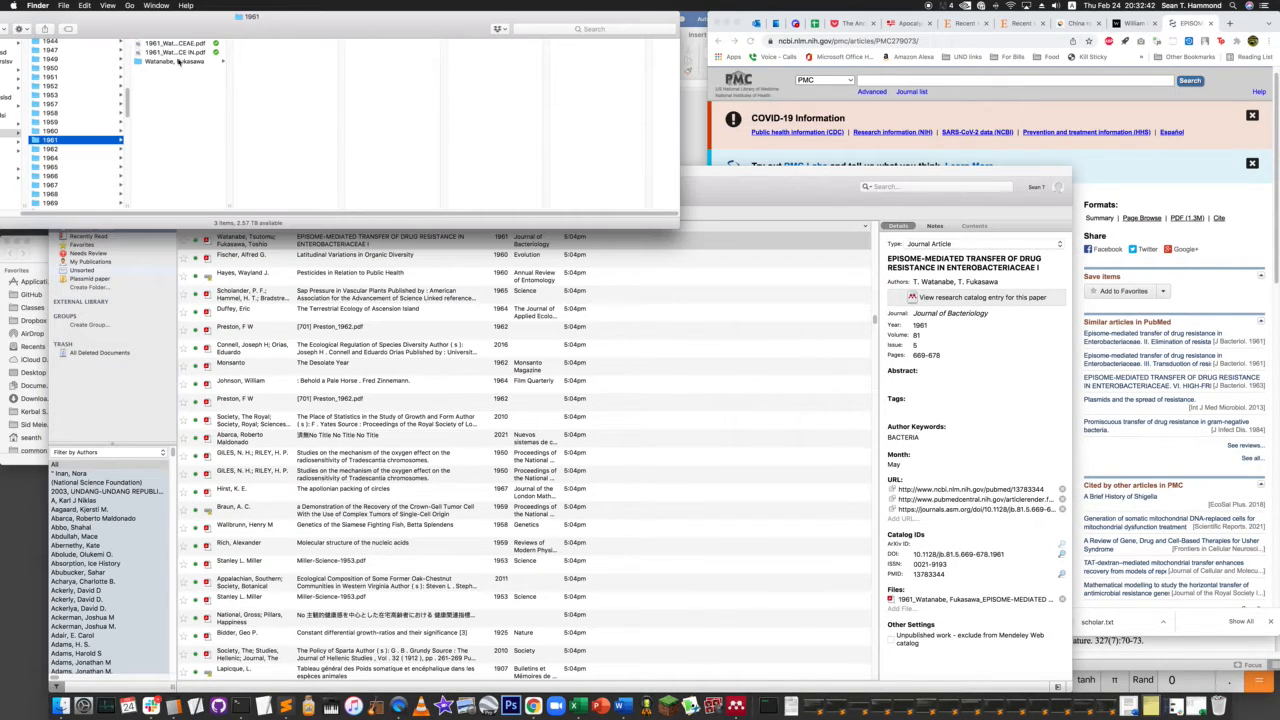
- Check the PDF filed in the authors' subfolder of 1961, view the conjugation paper's first page in Mendeley, and return to the library
{"action": "left_click", "coordinate": [176, 62]}
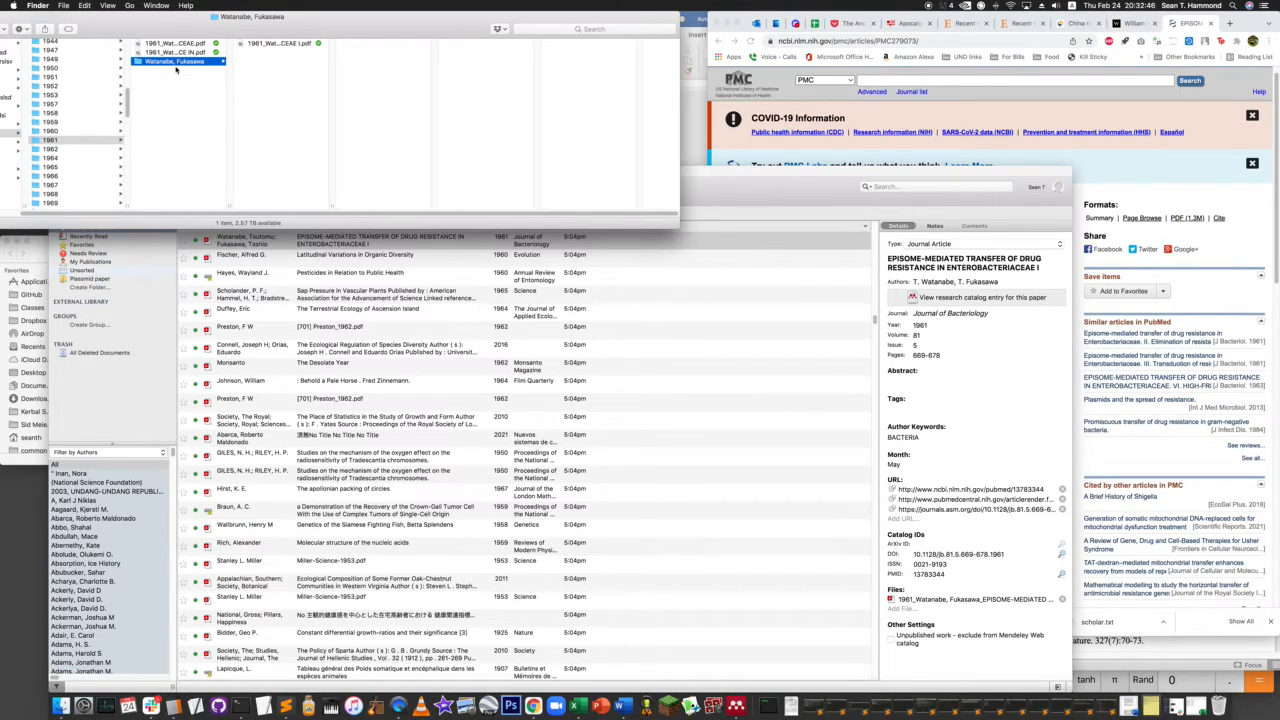
{"action": "left_click", "coordinate": [270, 44]}
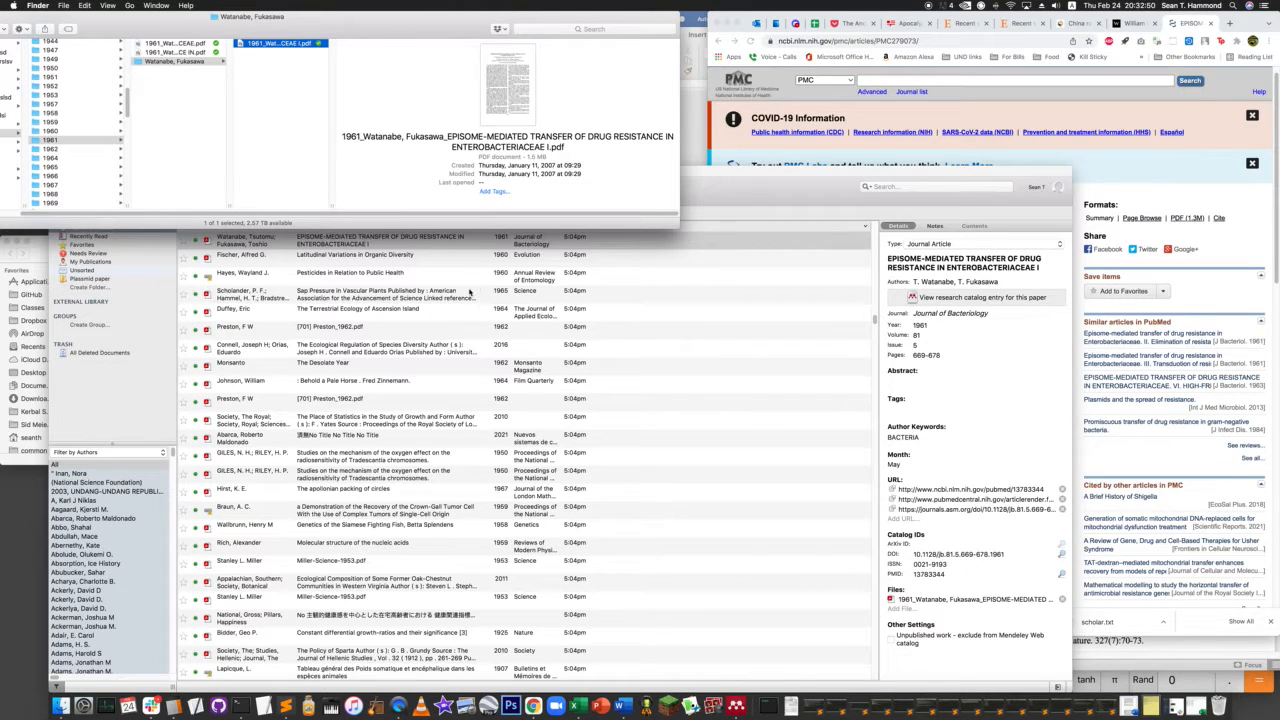
{"action": "left_click", "coordinate": [742, 187]}
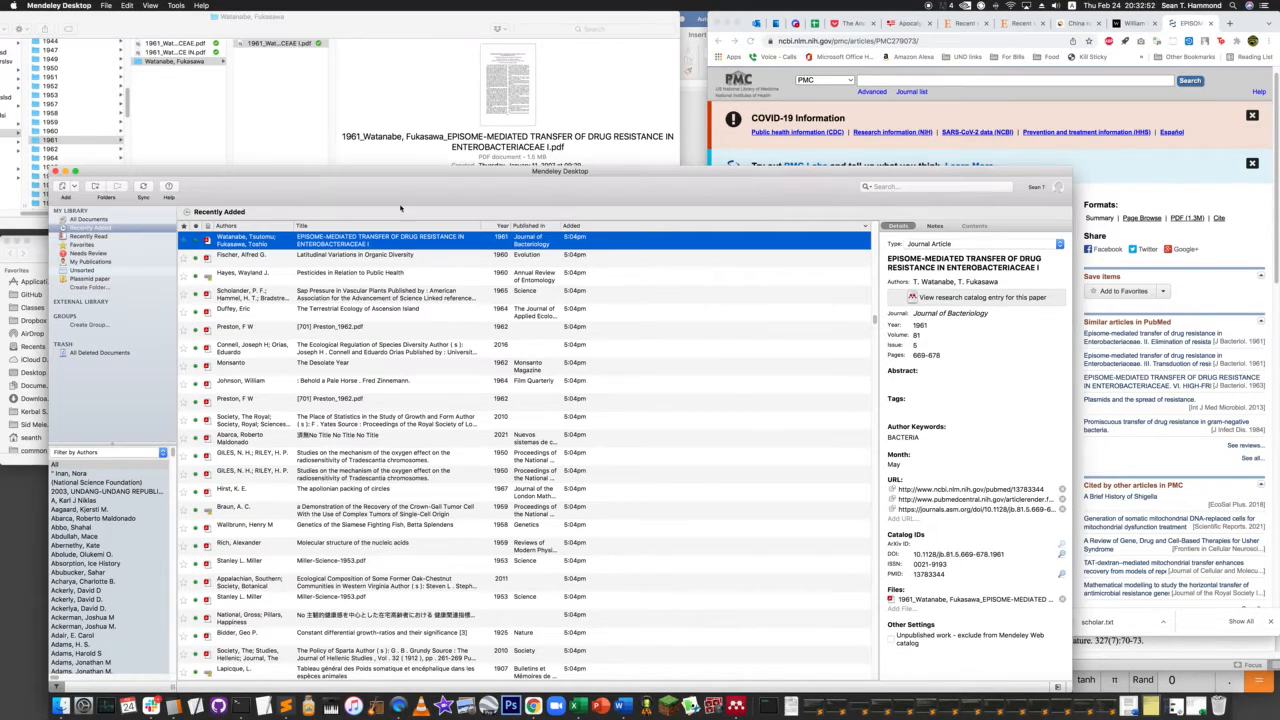
{"action": "double_click", "coordinate": [236, 243]}
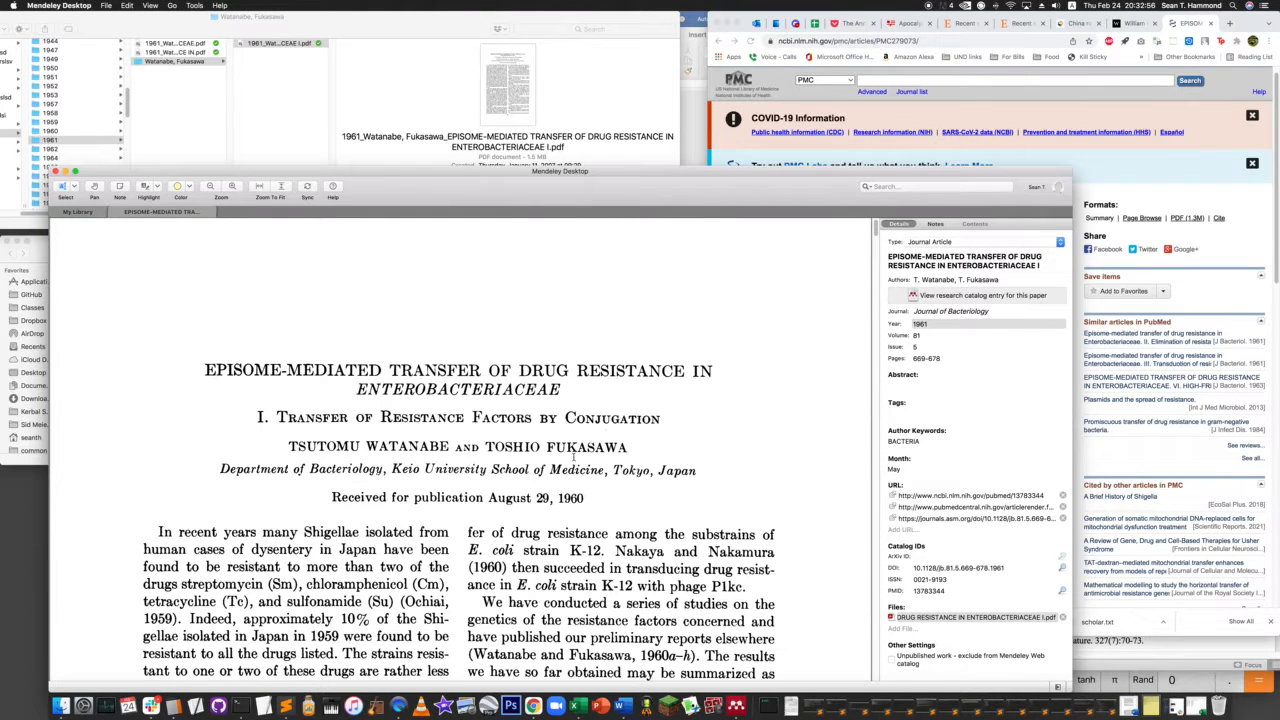
{"action": "left_click", "coordinate": [80, 213]}
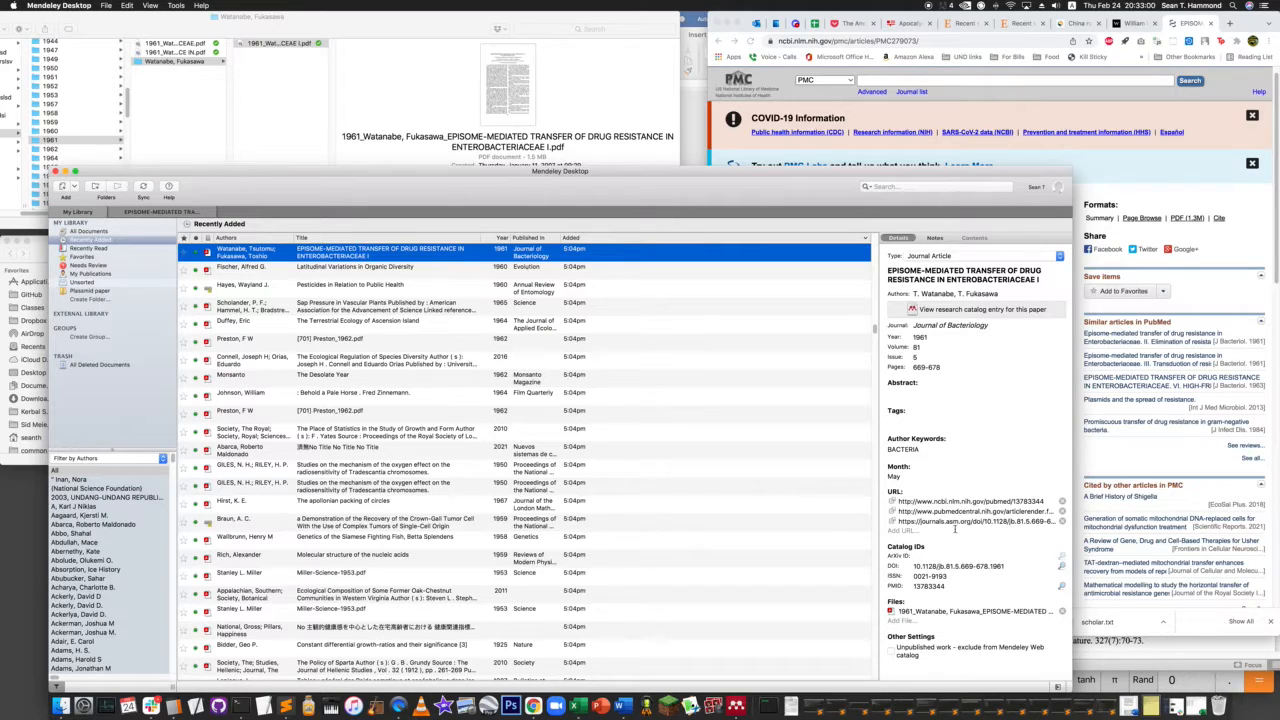
- Look up the conjugation paper by its DOI and update its library details
{"action": "left_click", "coordinate": [1063, 568]}
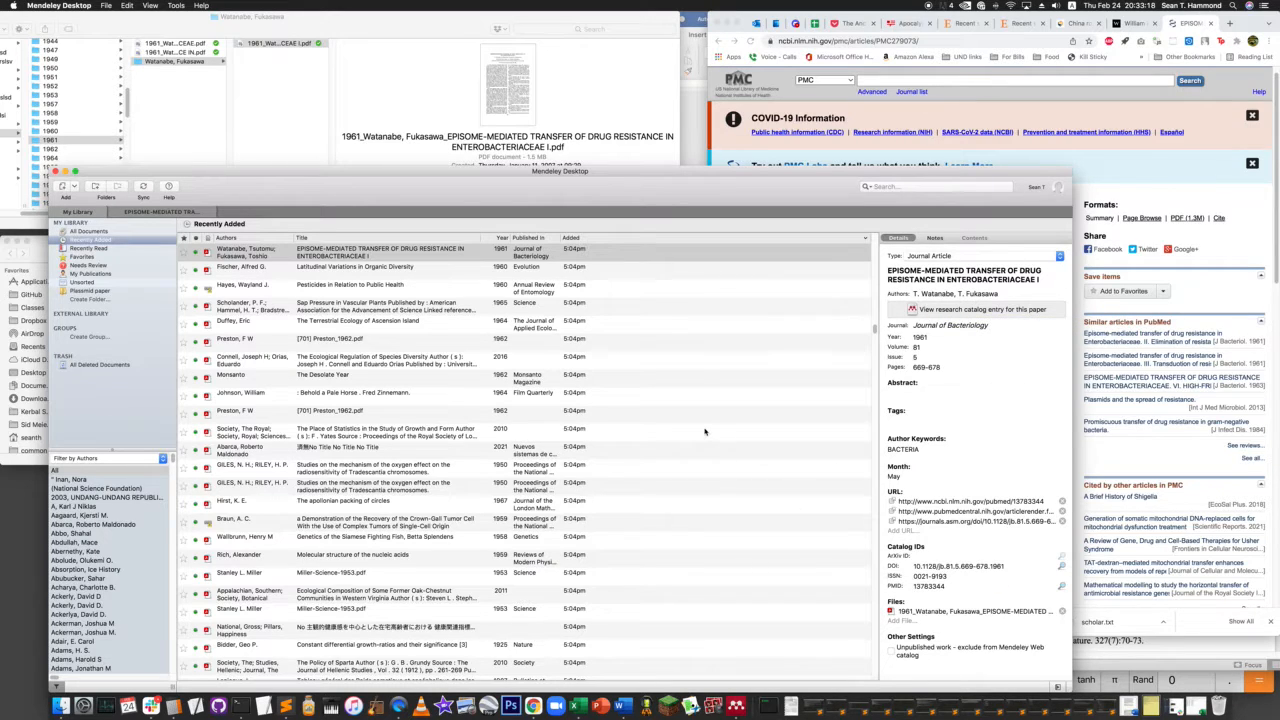
{"action": "left_click", "coordinate": [372, 267]}
{"action": "left_click", "coordinate": [365, 252]}
{"action": "right_click", "coordinate": [362, 250]}
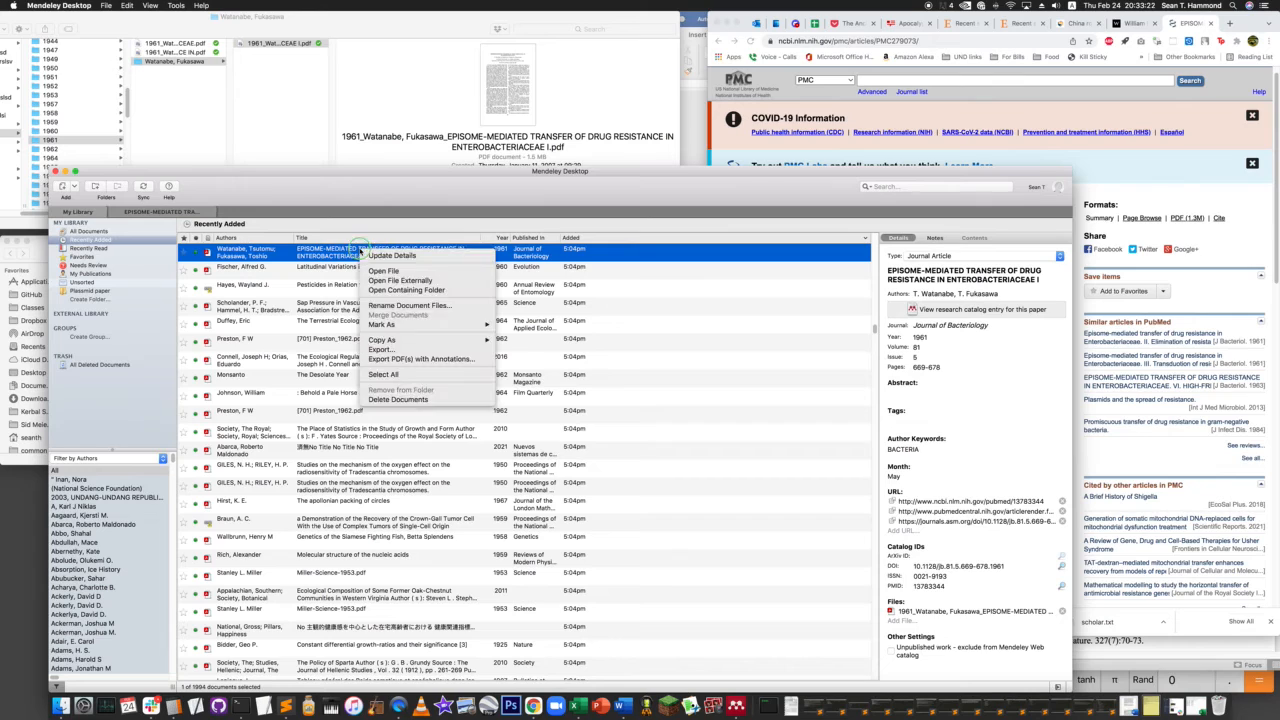
{"action": "left_click", "coordinate": [392, 256]}
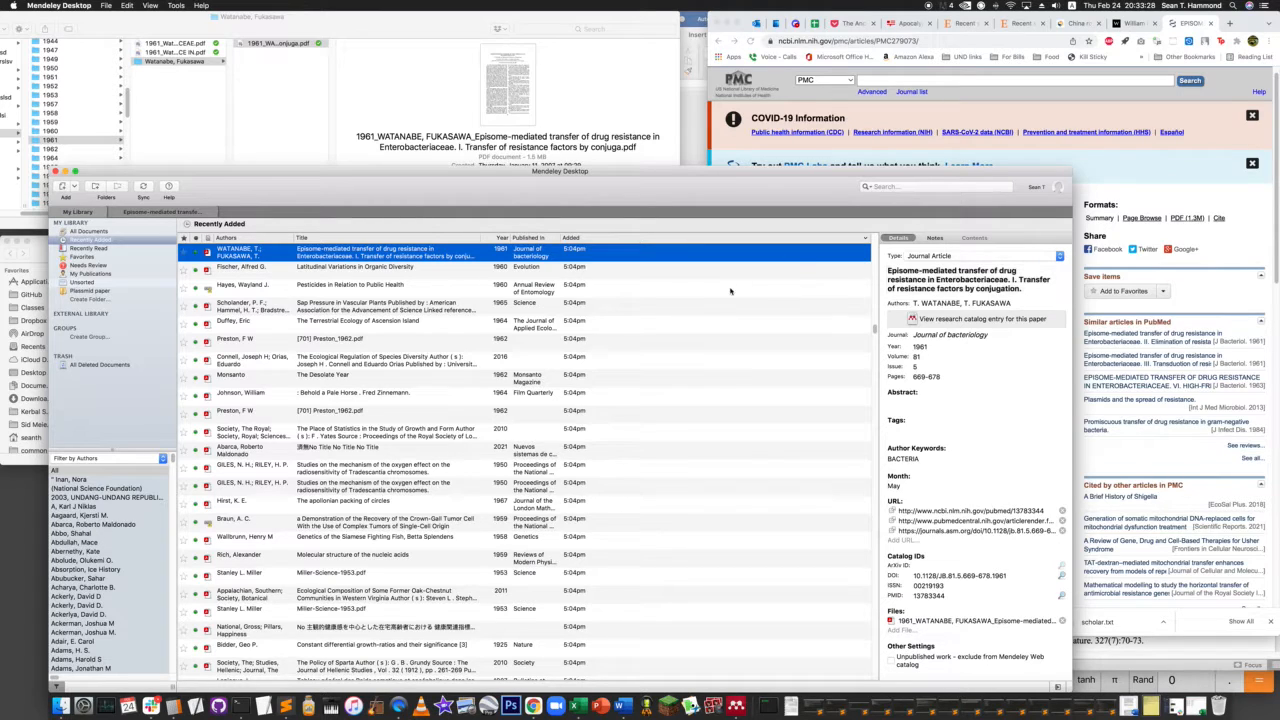
- Change both authors' surnames in the conjugation paper's entry from all capitals to title case
{"action": "left_click", "coordinate": [947, 303]}
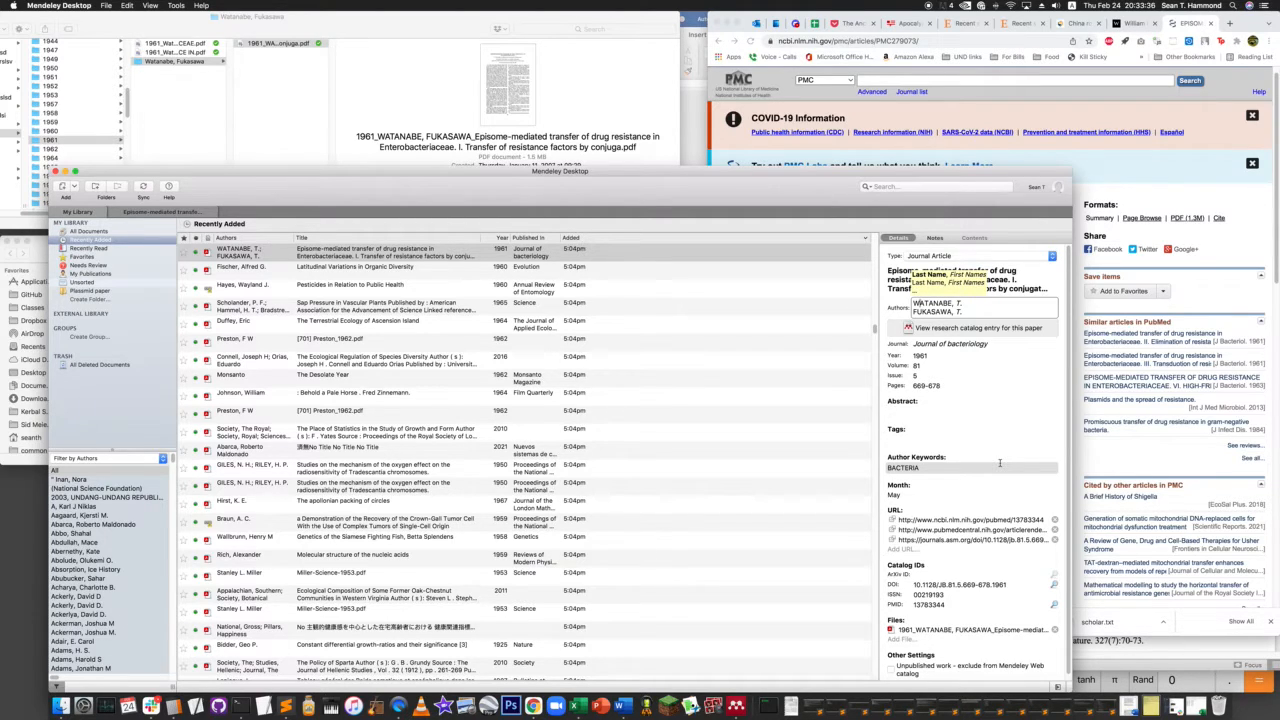
{"action": "type", "text": "ata"}
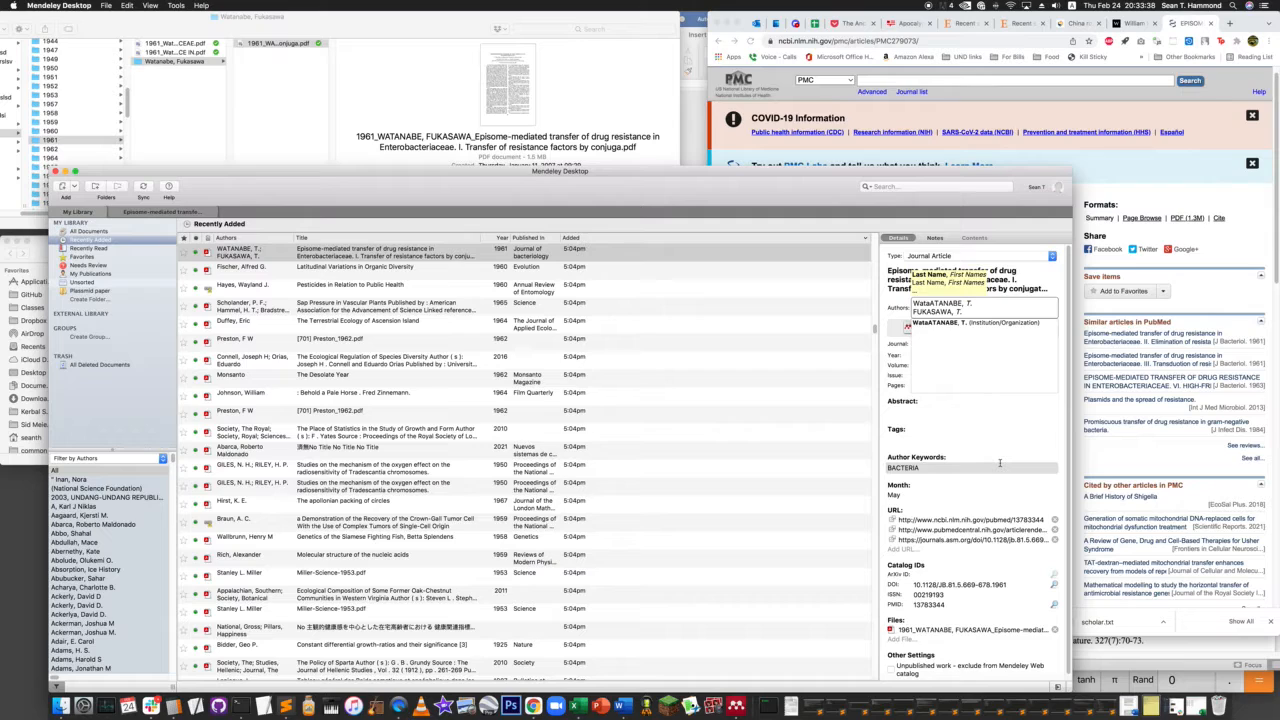
{"action": "type", "text": "nabe"}
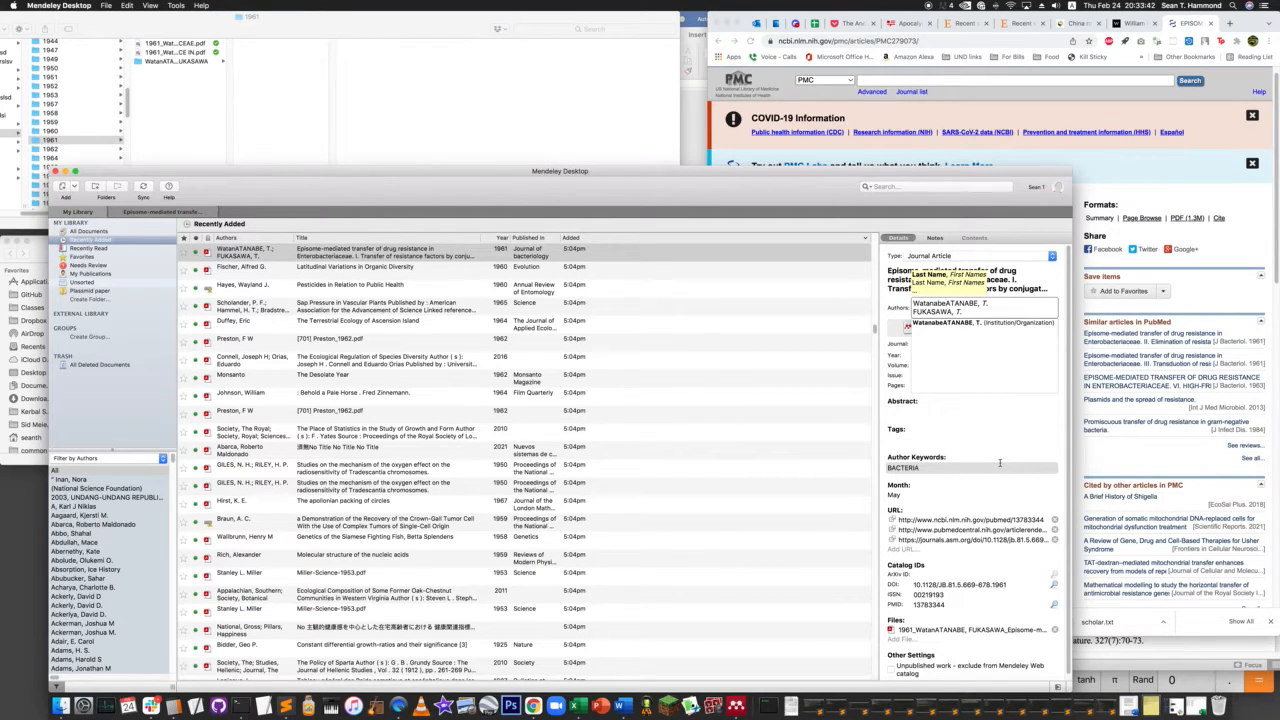
{"action": "left_click", "coordinate": [979, 303], "text": "shift"}
{"action": "key", "text": "BackSpace"}
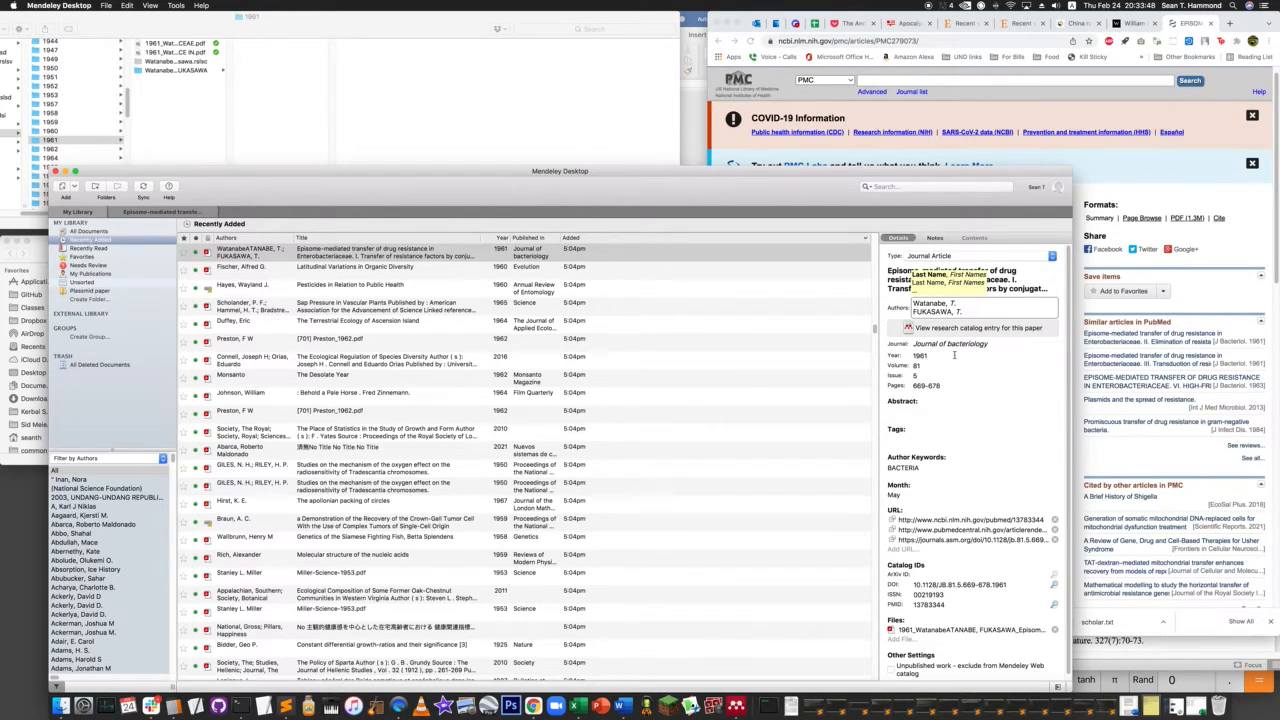
{"action": "type", "text": "ukas"}
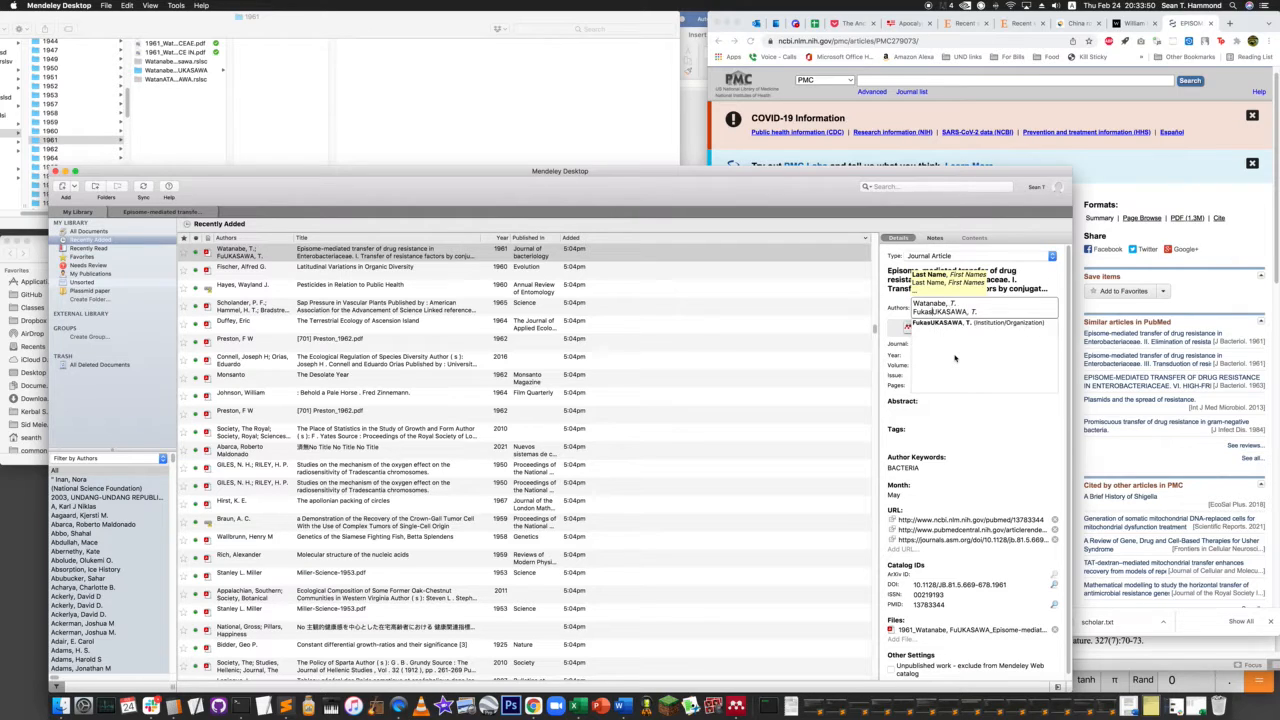
{"action": "type", "text": "awa"}
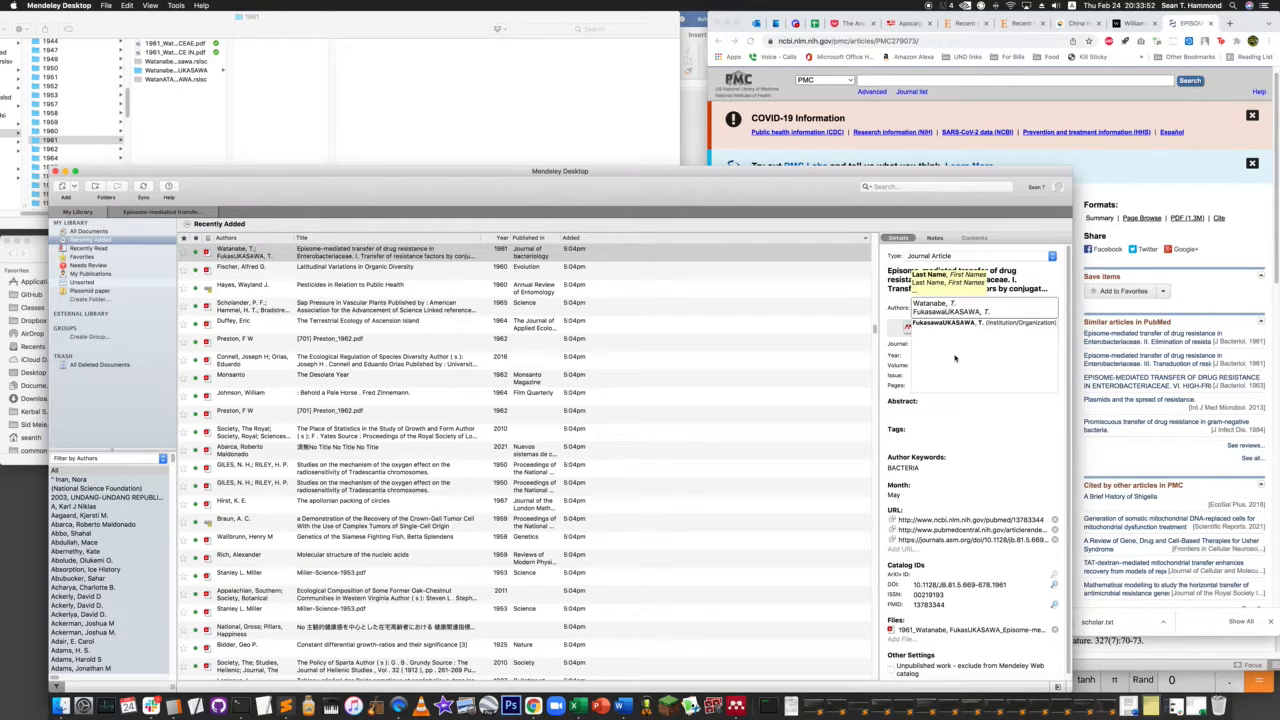
{"action": "key", "text": "Delete"}
{"action": "key", "text": "Delete"}
{"action": "key", "text": "Delete"}
{"action": "key", "text": "Delete"}
{"action": "key", "text": "Delete"}
{"action": "key", "text": "Delete"}
{"action": "key", "text": "Delete"}
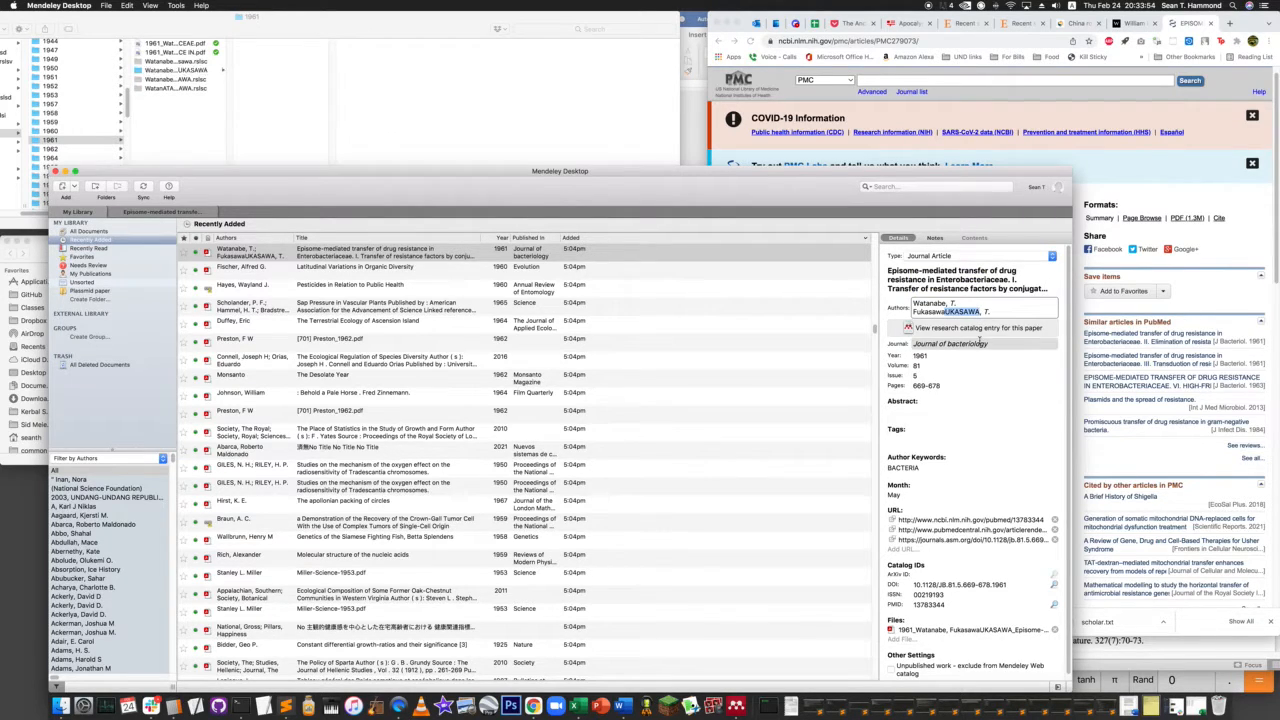
{"action": "left_click", "coordinate": [446, 254]}
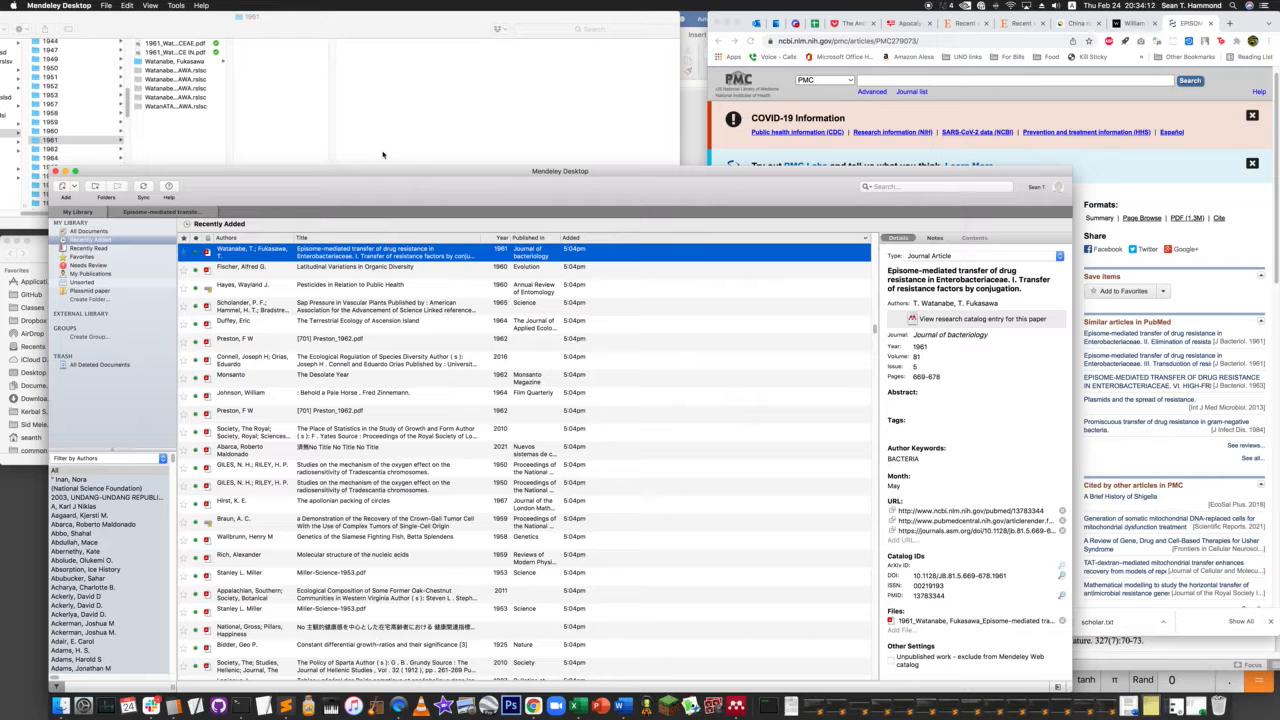
- Import the 1961 PDF whose name ends in "TRANSFER OF DRUG RESISTANCE IN.pdf" from the 1961 folder into the Mendeley library
{"action": "left_click", "coordinate": [192, 53]}
{"action": "left_click", "coordinate": [183, 53]}
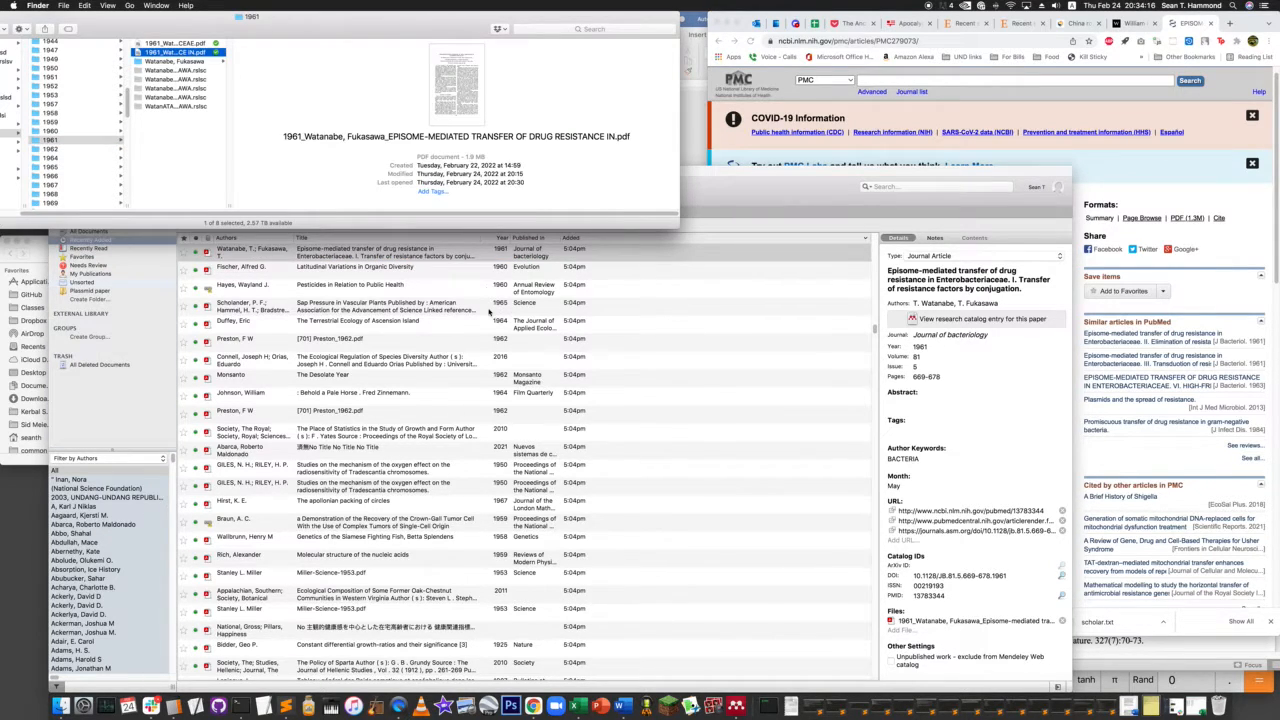
{"action": "left_click", "coordinate": [489, 311]}
{"action": "key", "text": "super+o"}
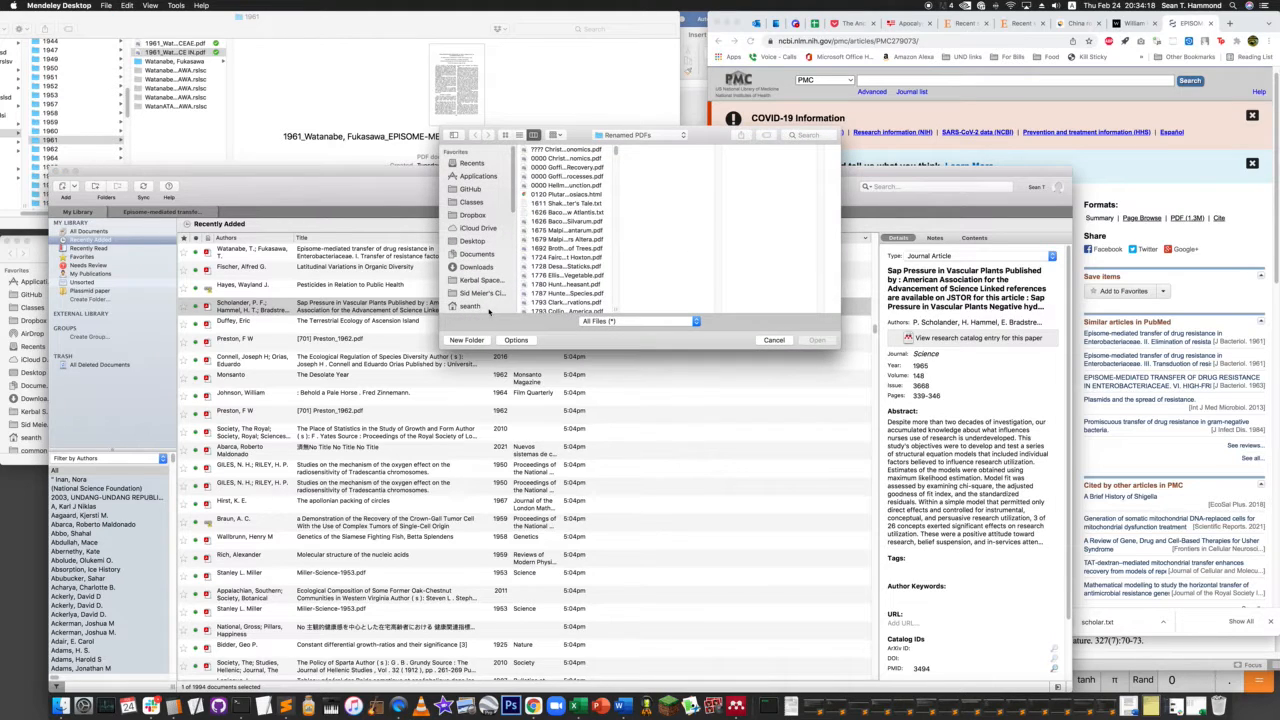
{"action": "left_click", "coordinate": [779, 342]}
{"action": "key", "text": "super+o"}
{"action": "left_click_drag", "start_coordinate": [183, 52], "coordinate": [674, 234]}
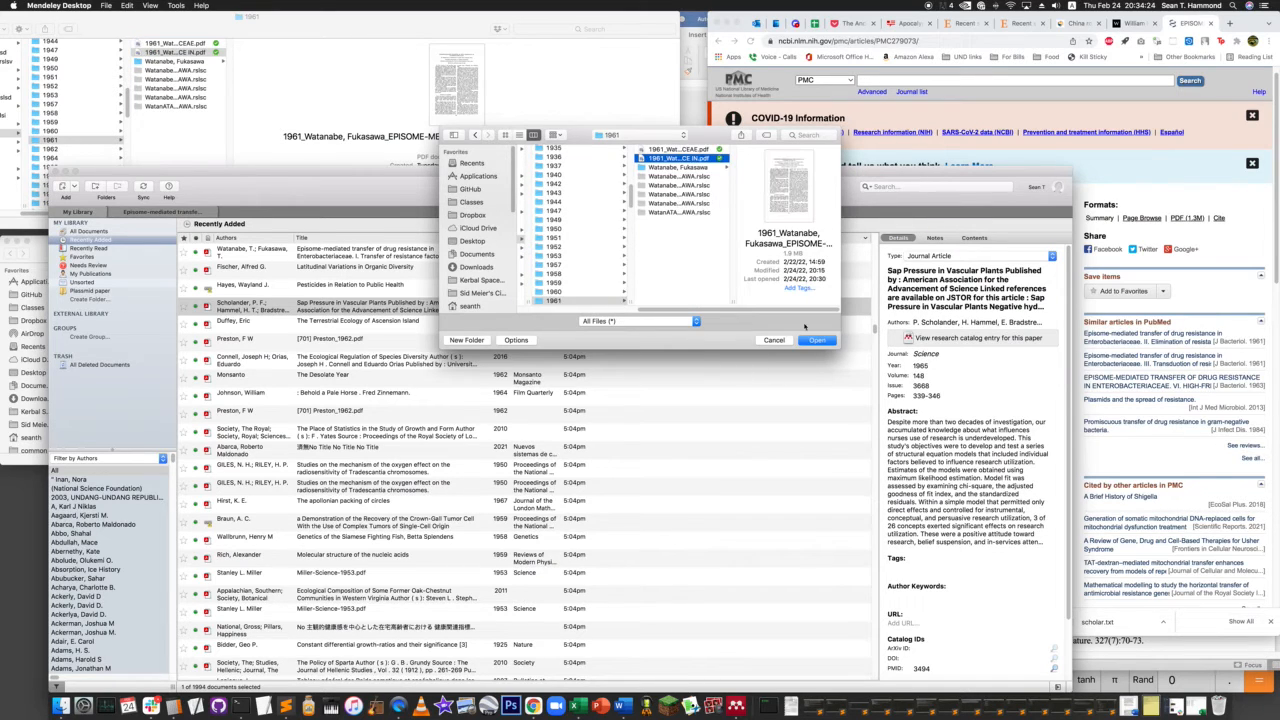
{"action": "left_click", "coordinate": [815, 341]}
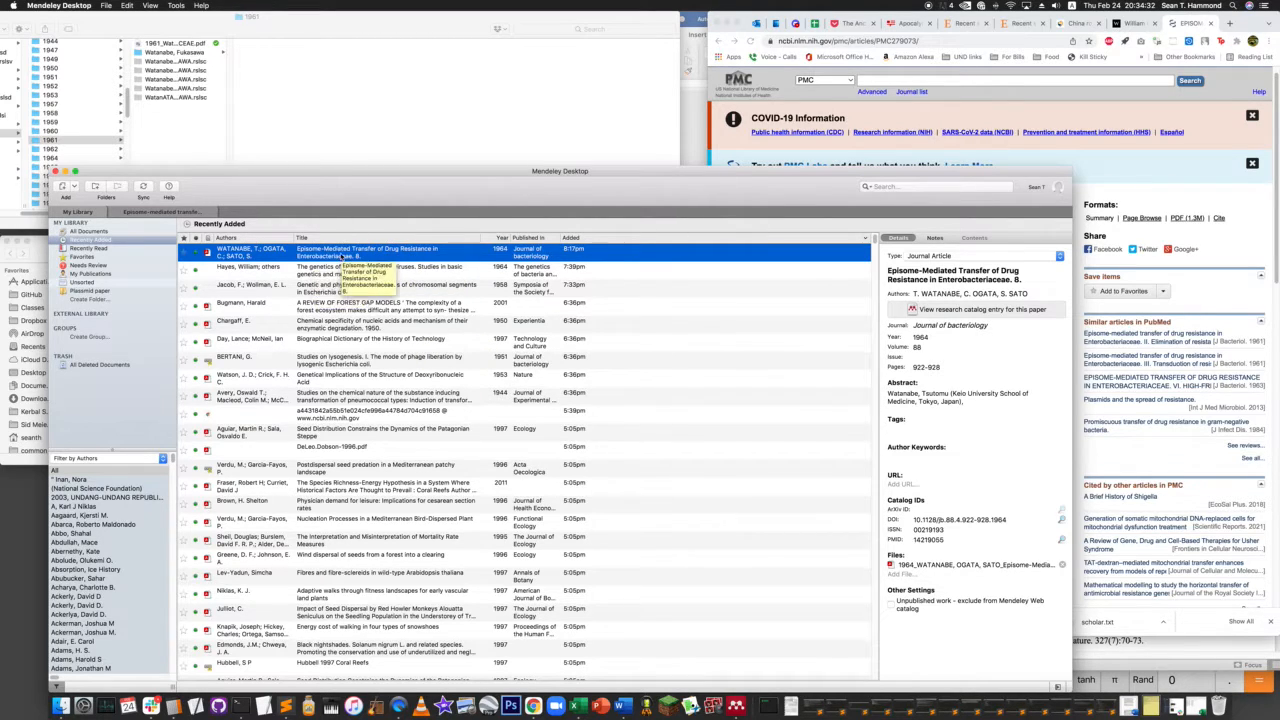
- Open the newly imported paper and copy its title from the details without the trailing "8."
{"action": "double_click", "coordinate": [340, 253]}
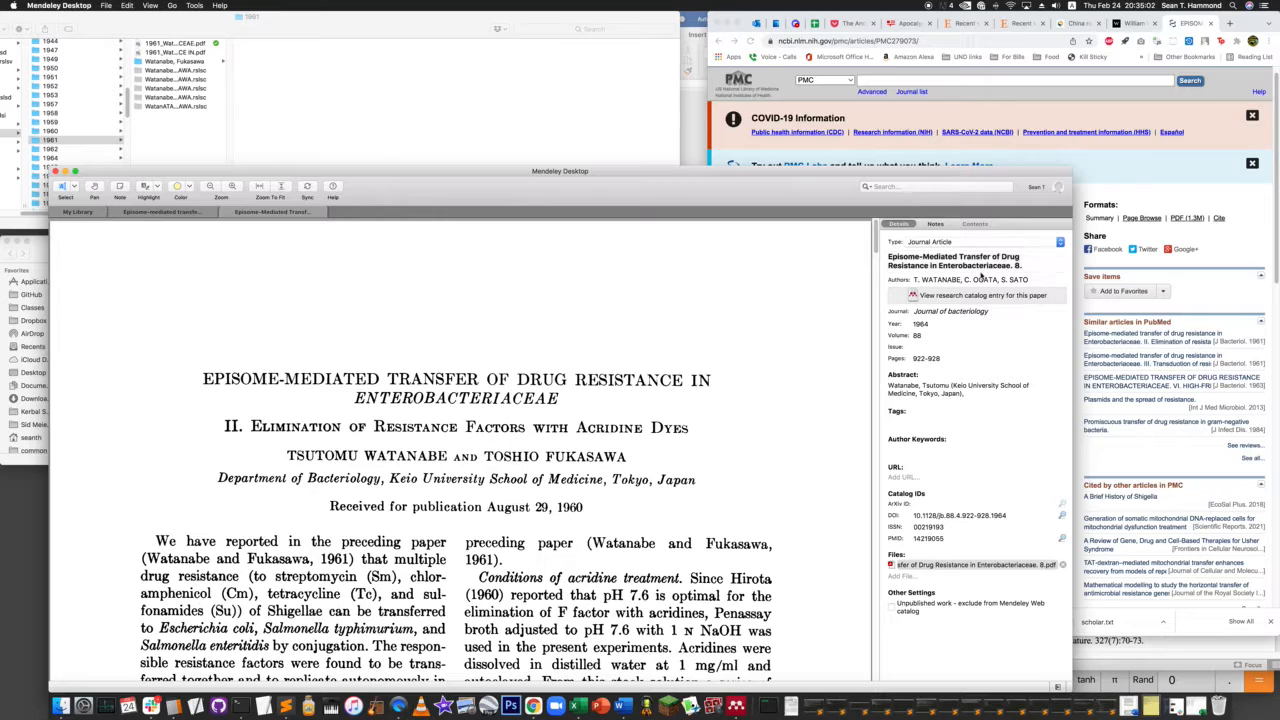
{"action": "left_click", "coordinate": [974, 266]}
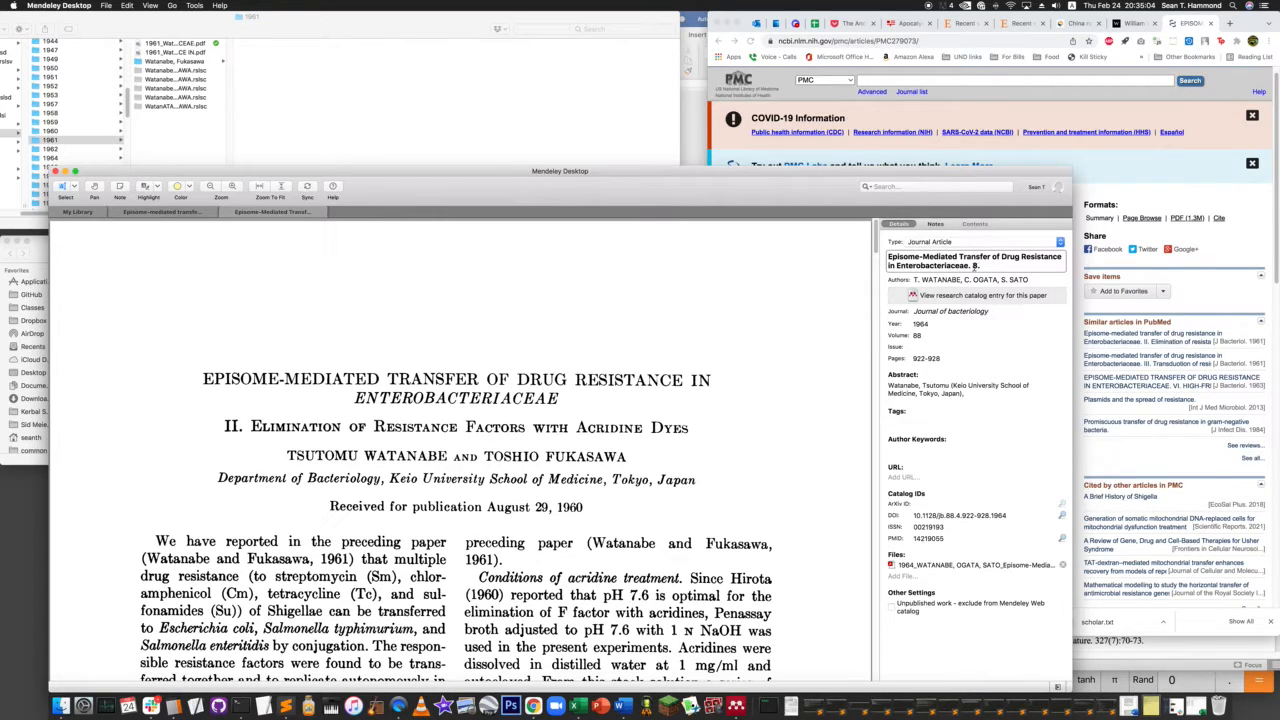
{"action": "left_click_drag", "start_coordinate": [972, 266], "coordinate": [868, 247]}
{"action": "key", "text": "super+c"}
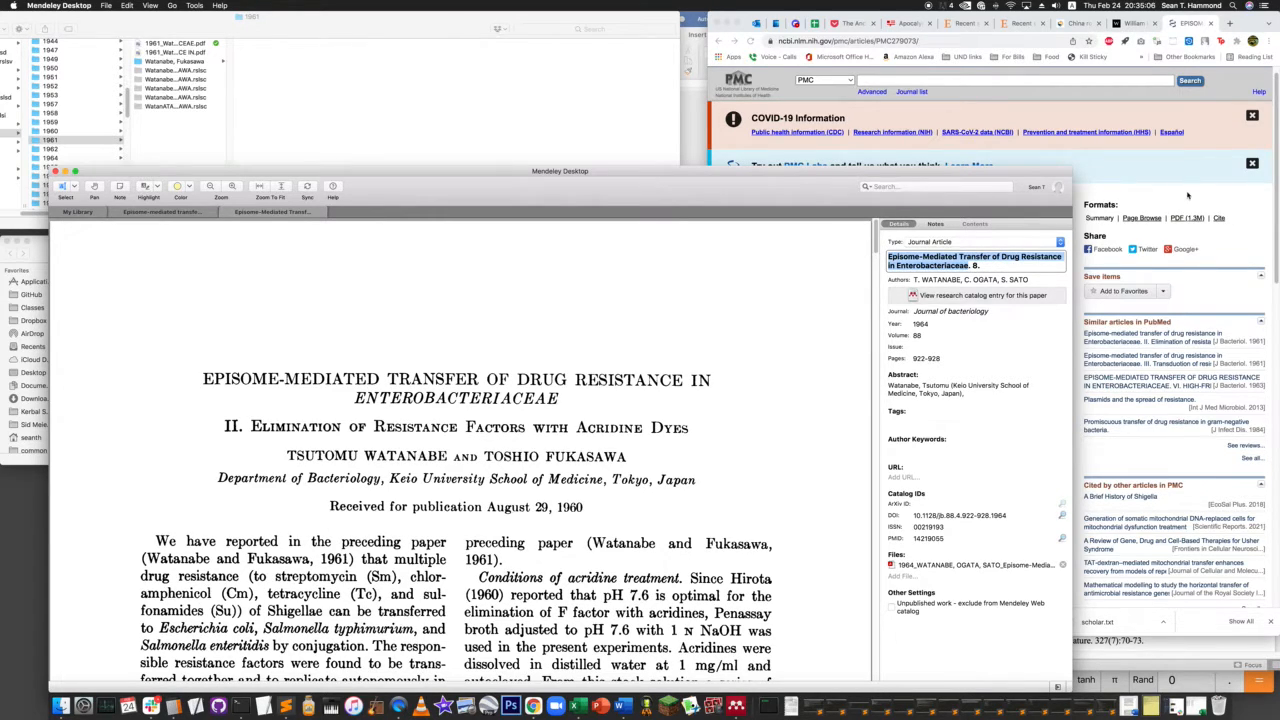
- Search Google Scholar in Chrome for "Episome-Mediated Transfer of Drug Resistance in Enterobacteriaceae" and list all versions of part II on acridine dyes
{"action": "left_click", "coordinate": [1189, 197]}
{"action": "key", "text": "super+l"}
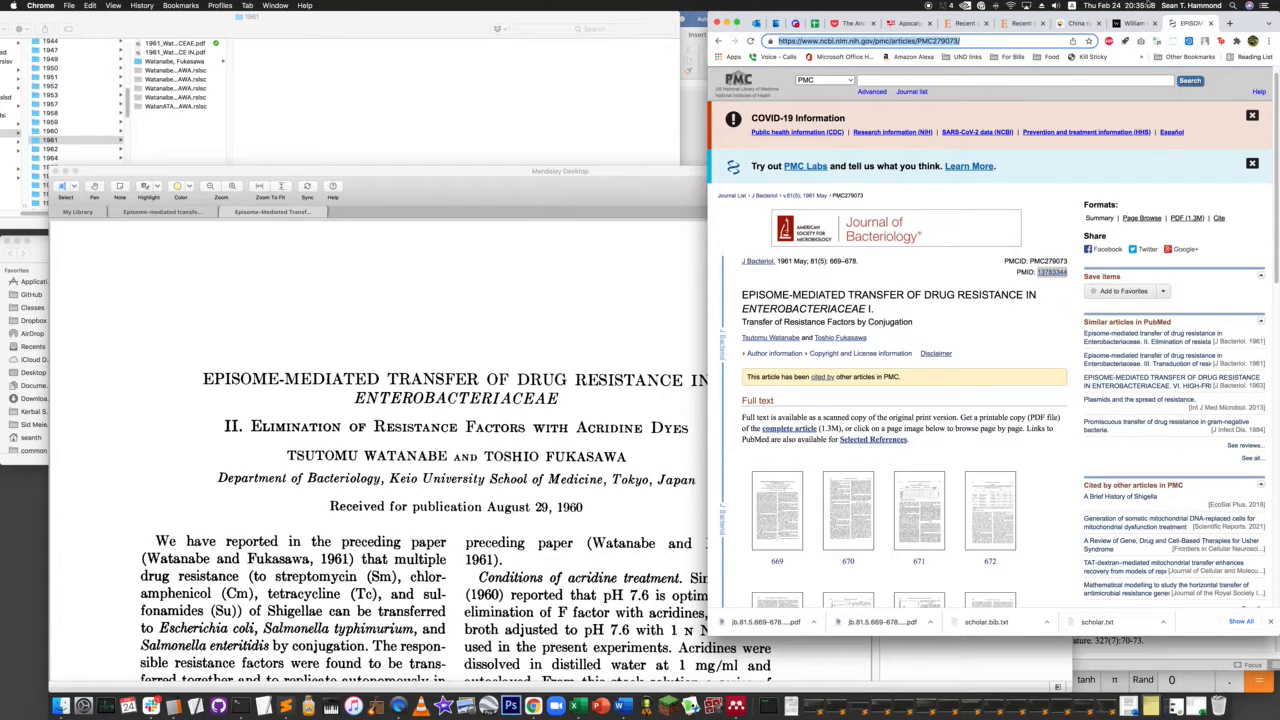
{"action": "type", "text": "scholar.google.com"}
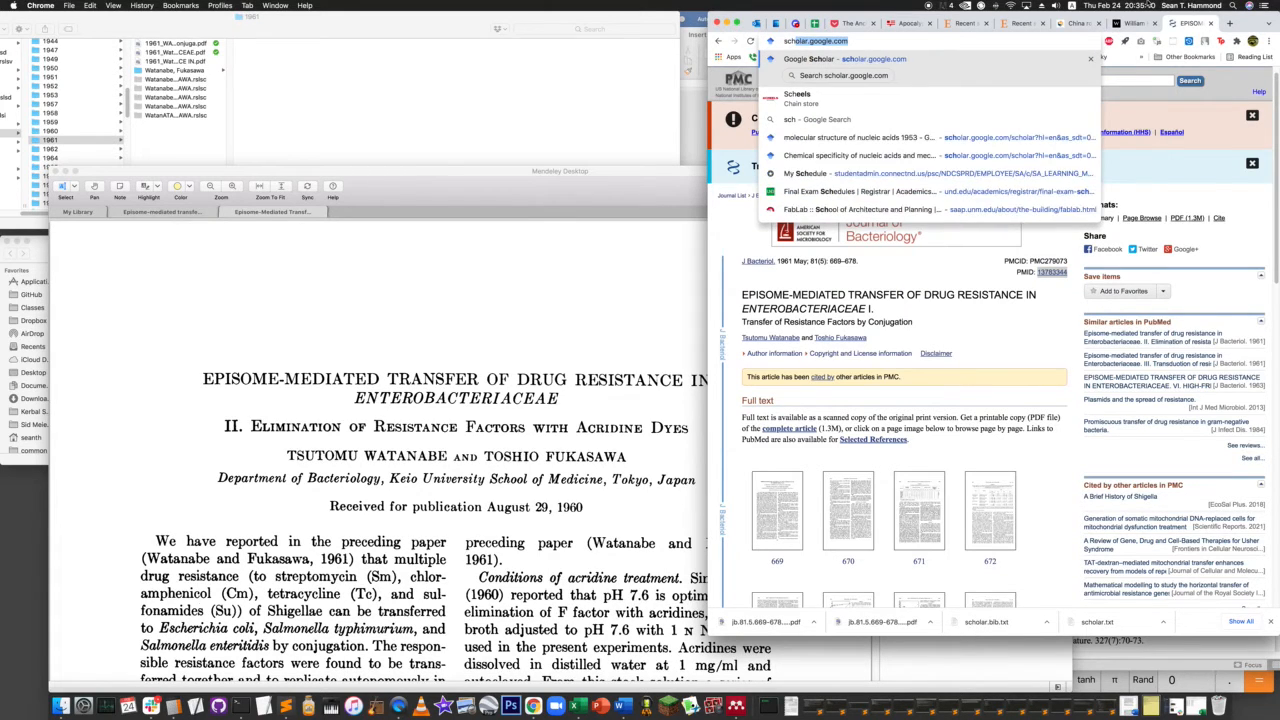
{"action": "key", "text": "Return"}
{"action": "key", "text": "super+v"}
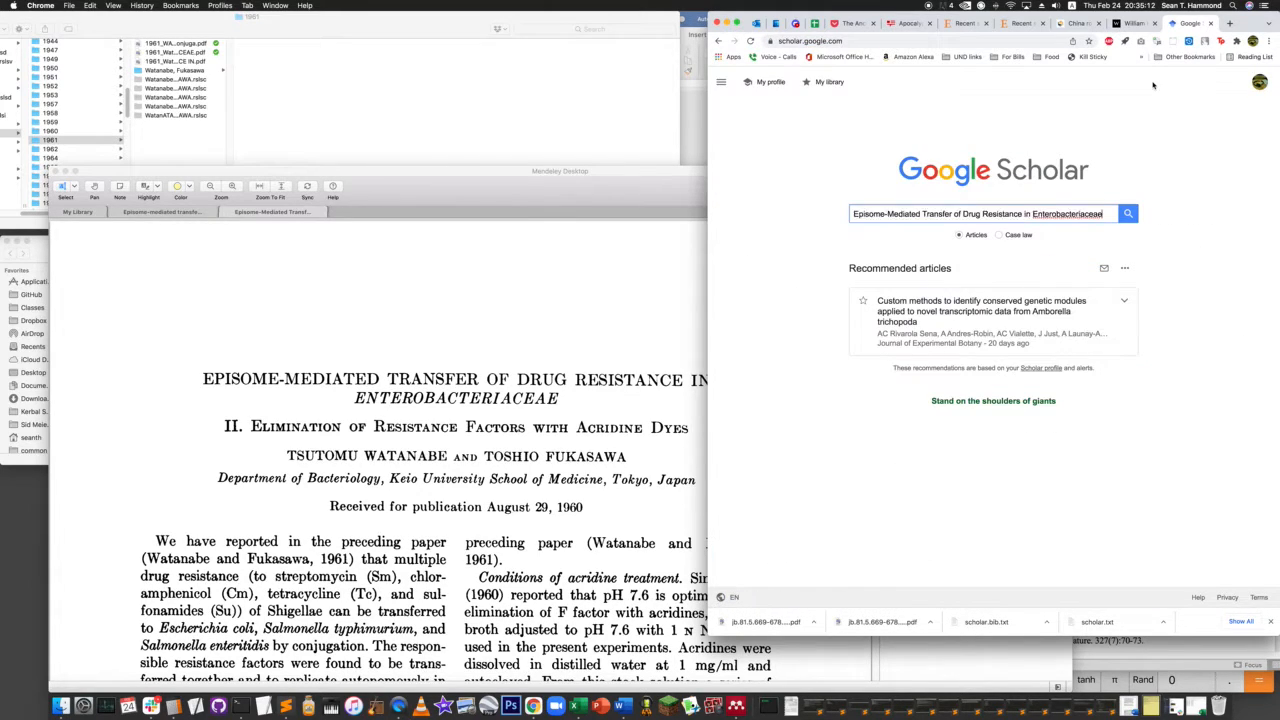
{"action": "key", "text": "Return"}
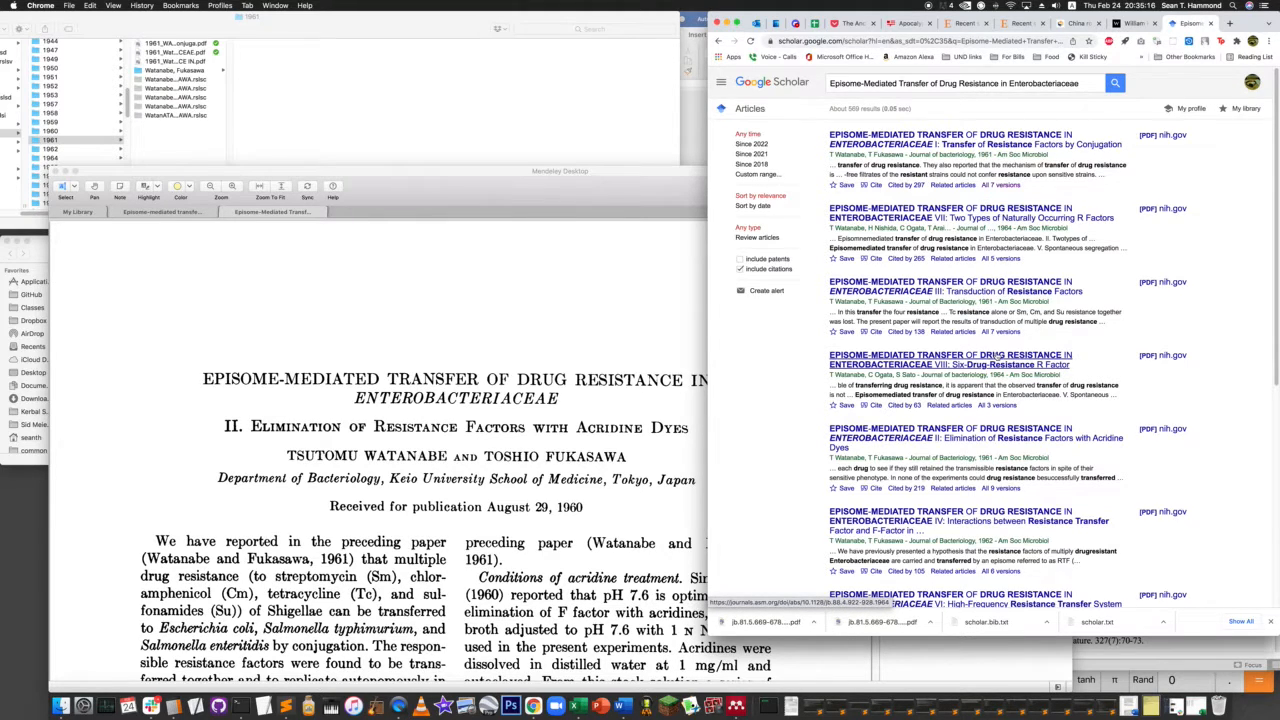
{"action": "scroll", "coordinate": [929, 395], "scroll_direction": "down", "scroll_amount": 2}
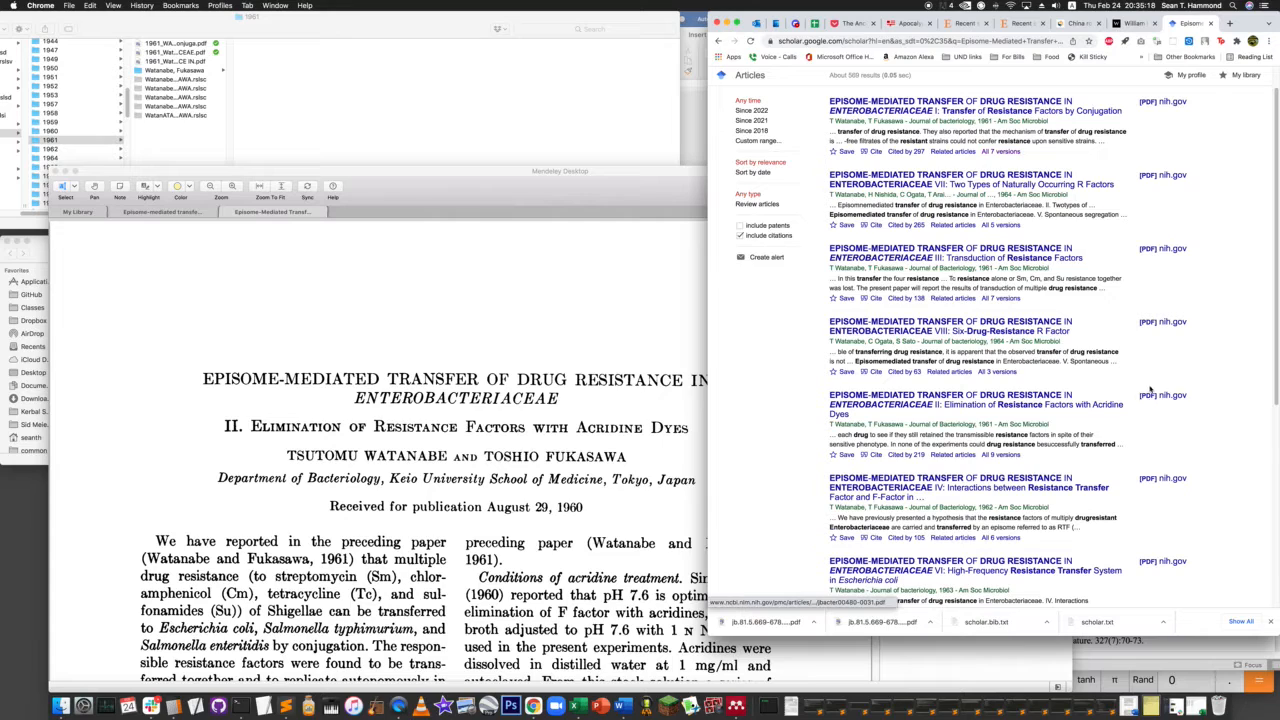
{"action": "left_click", "coordinate": [1000, 455]}
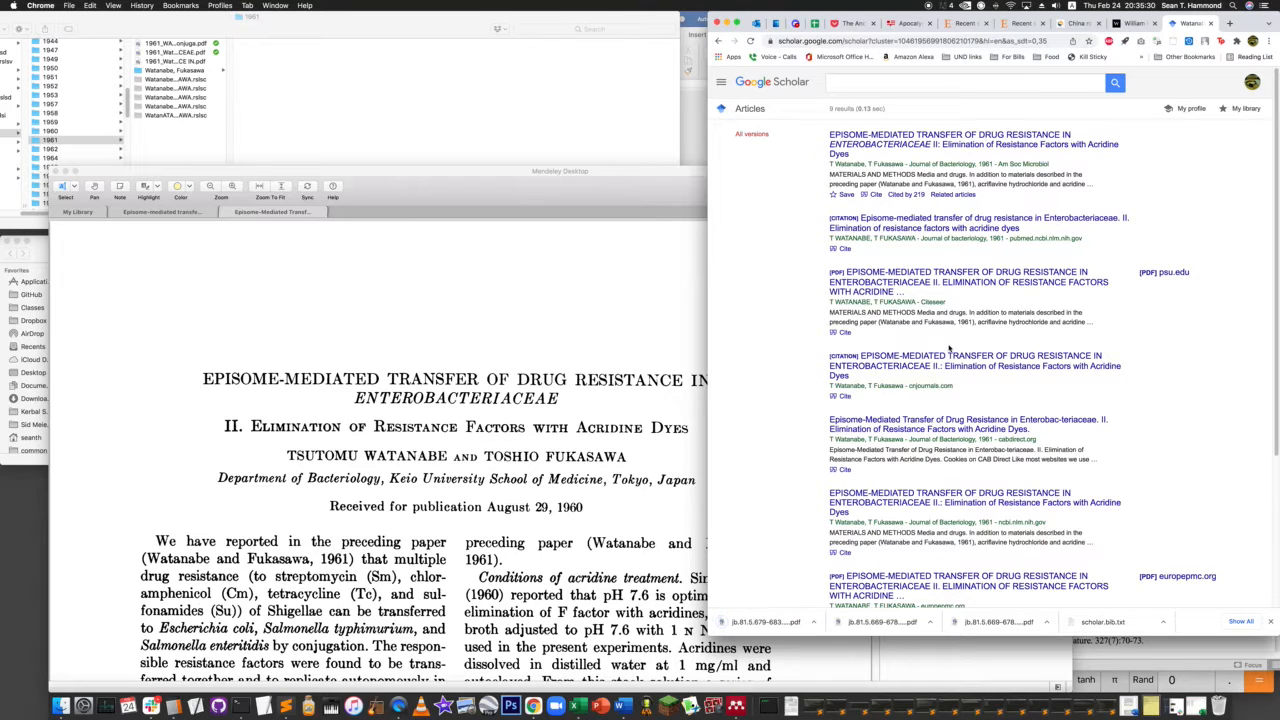
- Examine the CAB Direct record of the part II paper for identifiers, and return to the list of its versions
{"action": "left_click", "coordinate": [954, 422]}
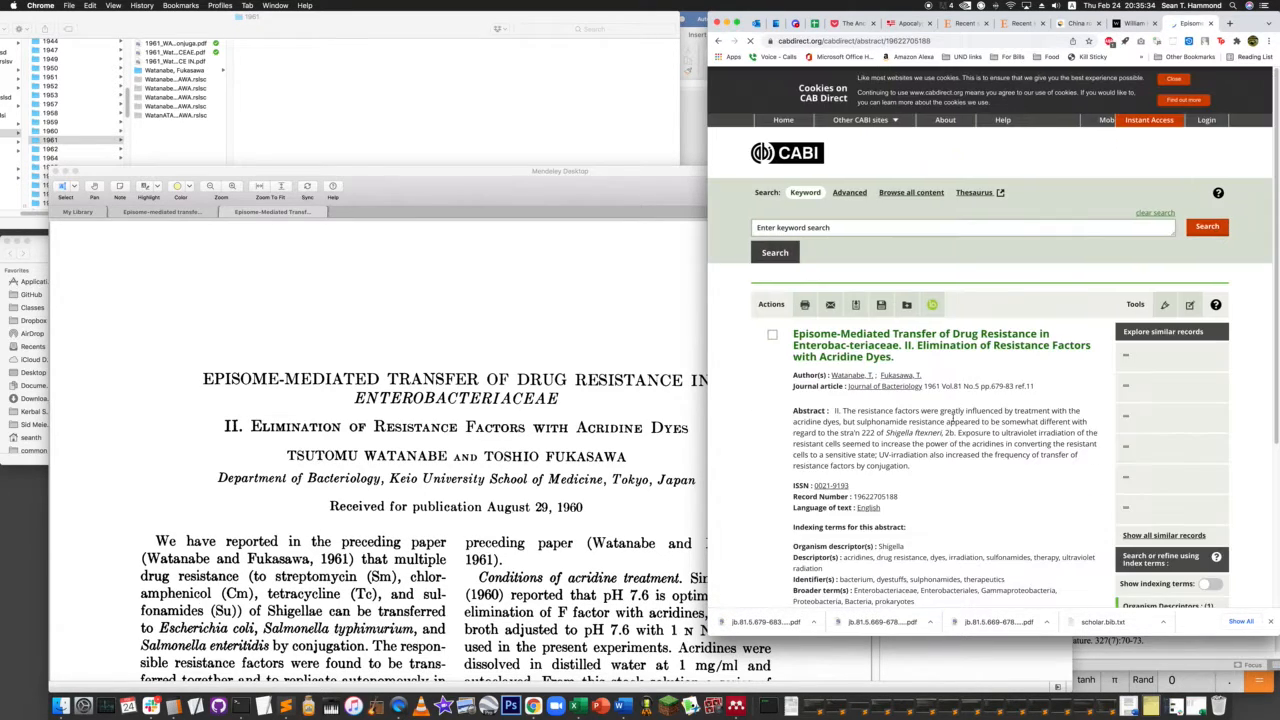
{"action": "scroll", "coordinate": [990, 463], "scroll_direction": "down", "scroll_amount": 2}
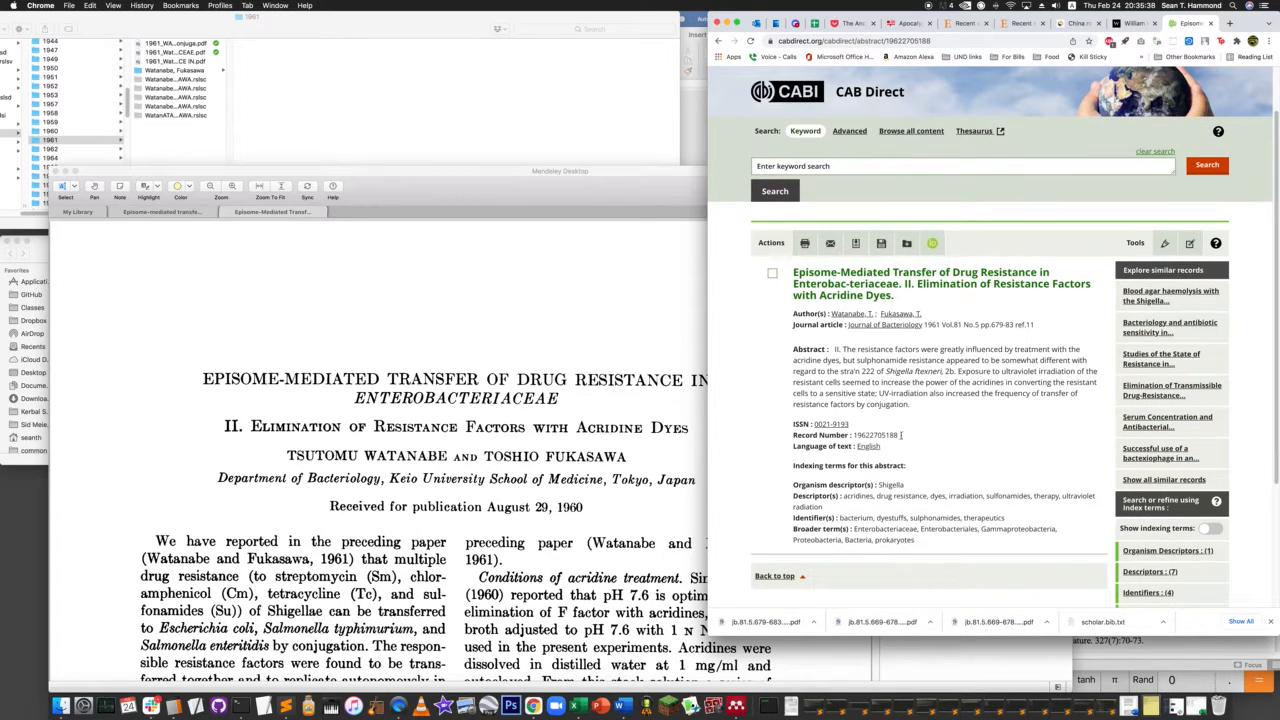
{"action": "scroll", "coordinate": [988, 463], "scroll_direction": "down", "scroll_amount": 3}
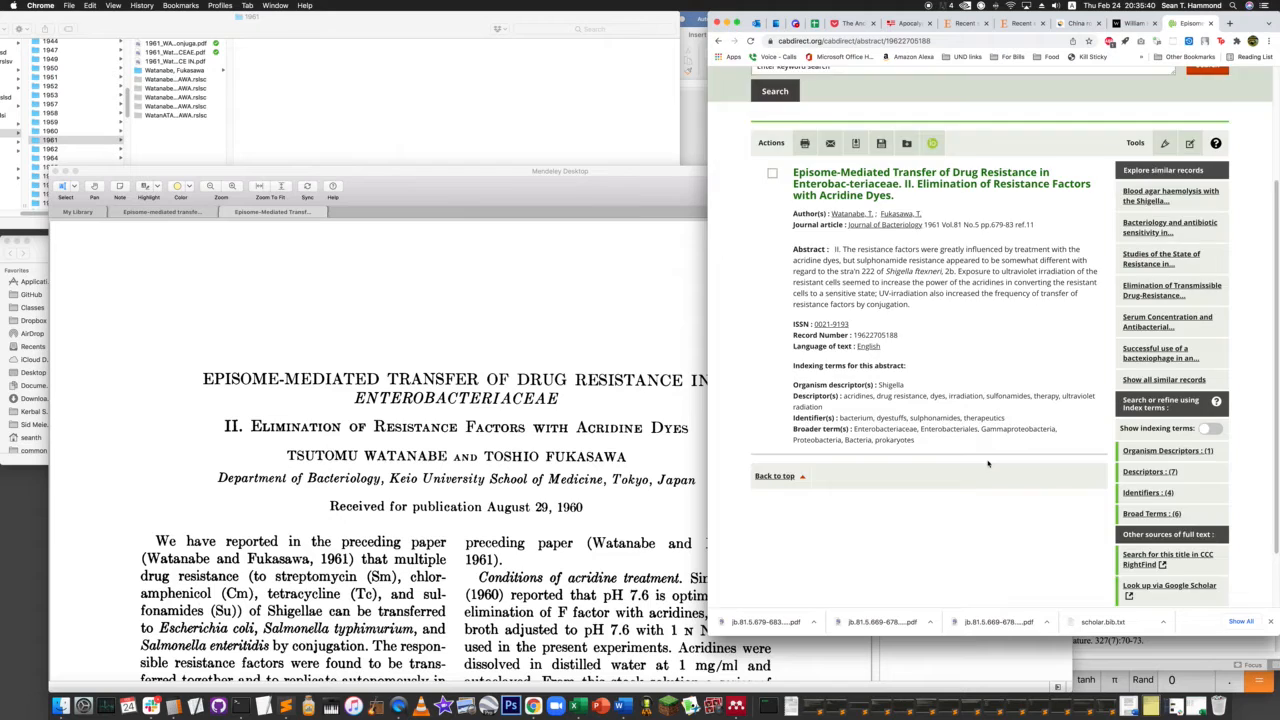
{"action": "scroll", "coordinate": [848, 228], "scroll_direction": "up", "scroll_amount": 5}
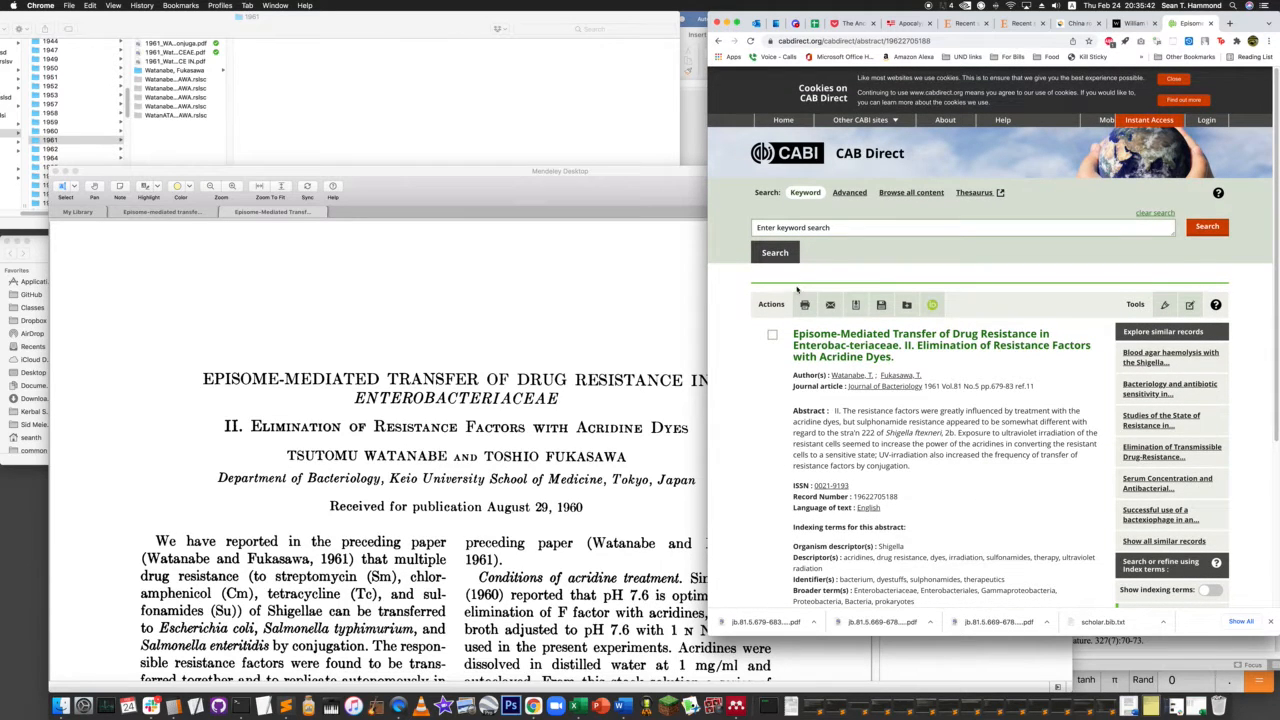
{"action": "left_click", "coordinate": [718, 41]}
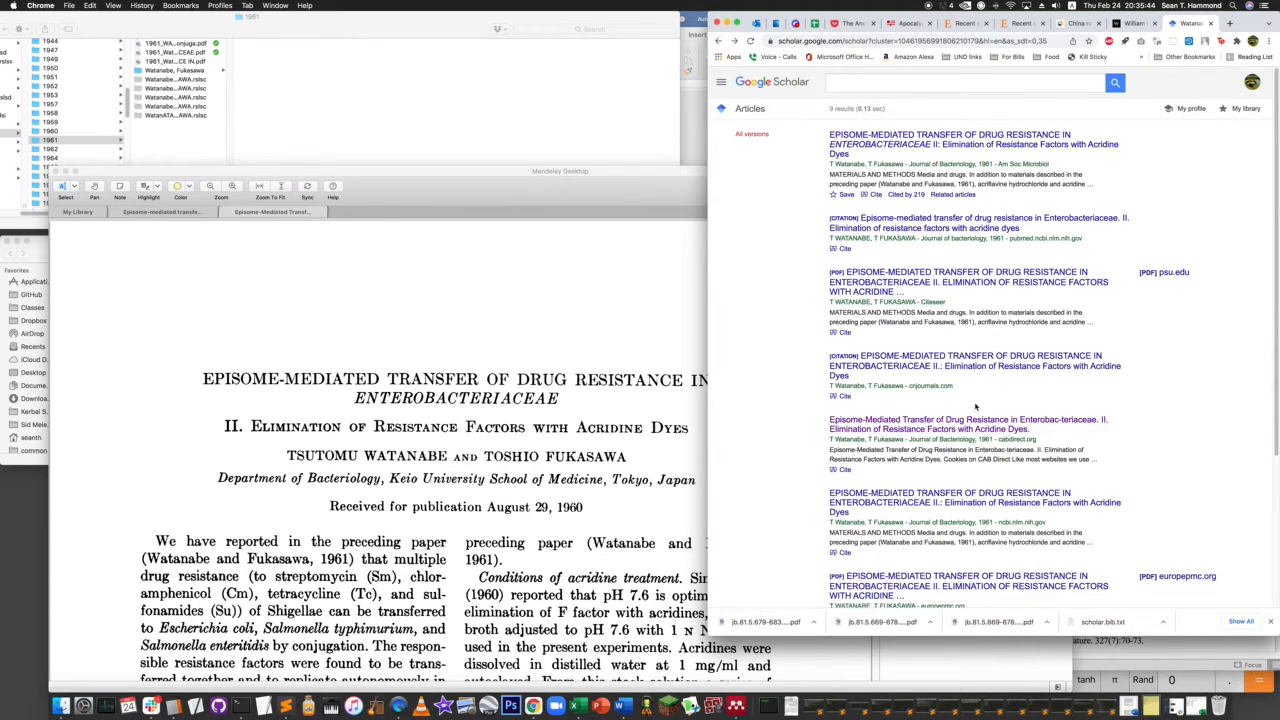
{"action": "scroll", "coordinate": [1066, 467], "scroll_direction": "down", "scroll_amount": 3}
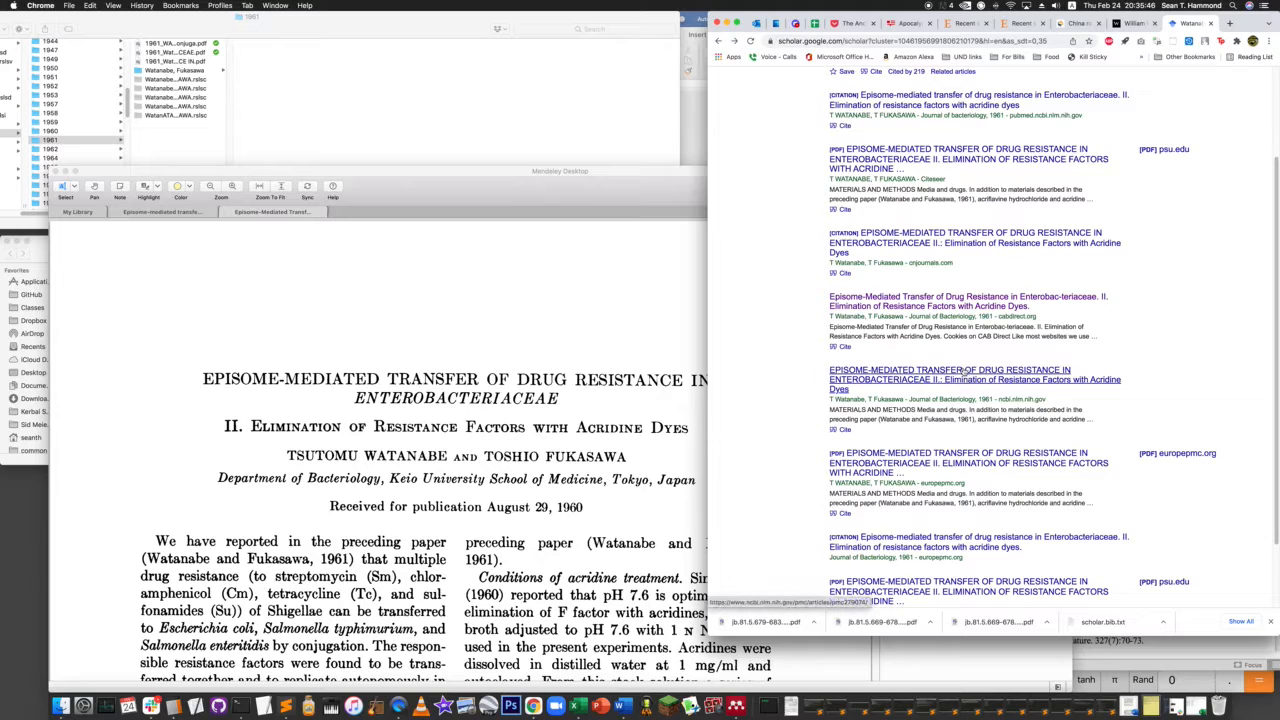
- Open the ncbi.nlm.nih.gov version of the part II acridine dyes paper and copy its PMID
{"action": "left_click", "coordinate": [948, 380]}
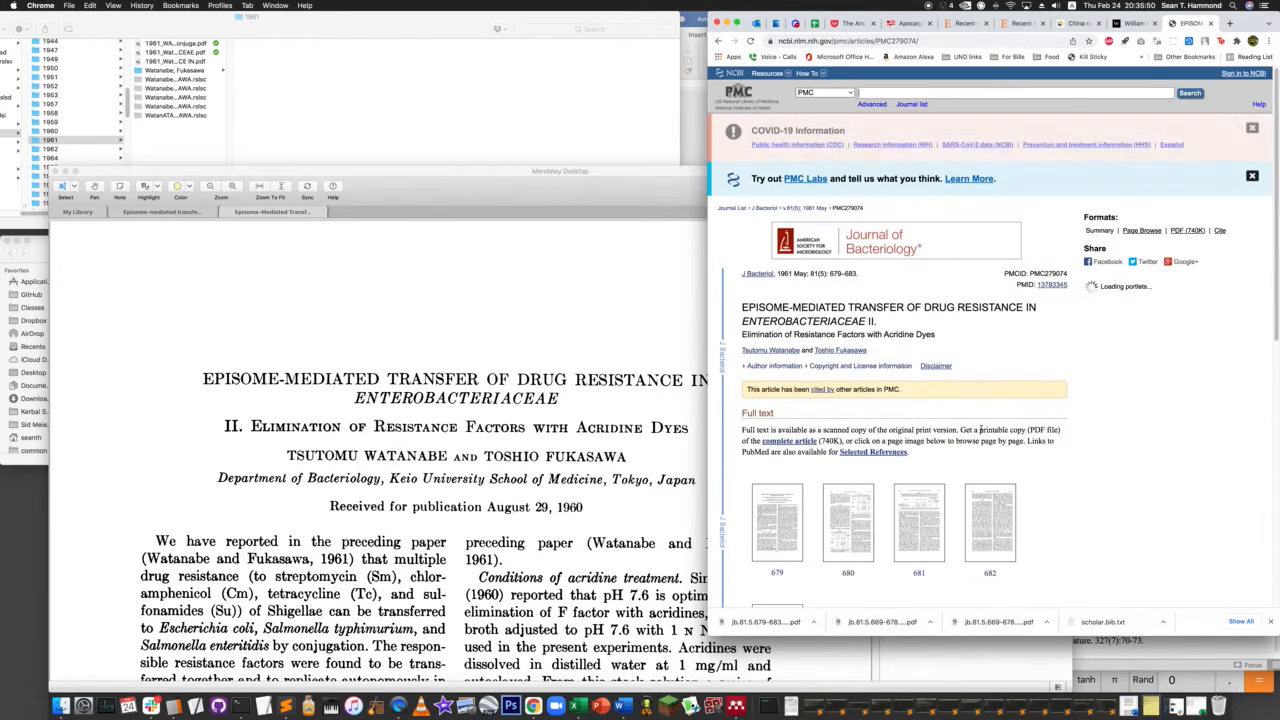
{"action": "left_click_drag", "start_coordinate": [1070, 285], "coordinate": [1036, 285]}
{"action": "key", "text": "super+c"}
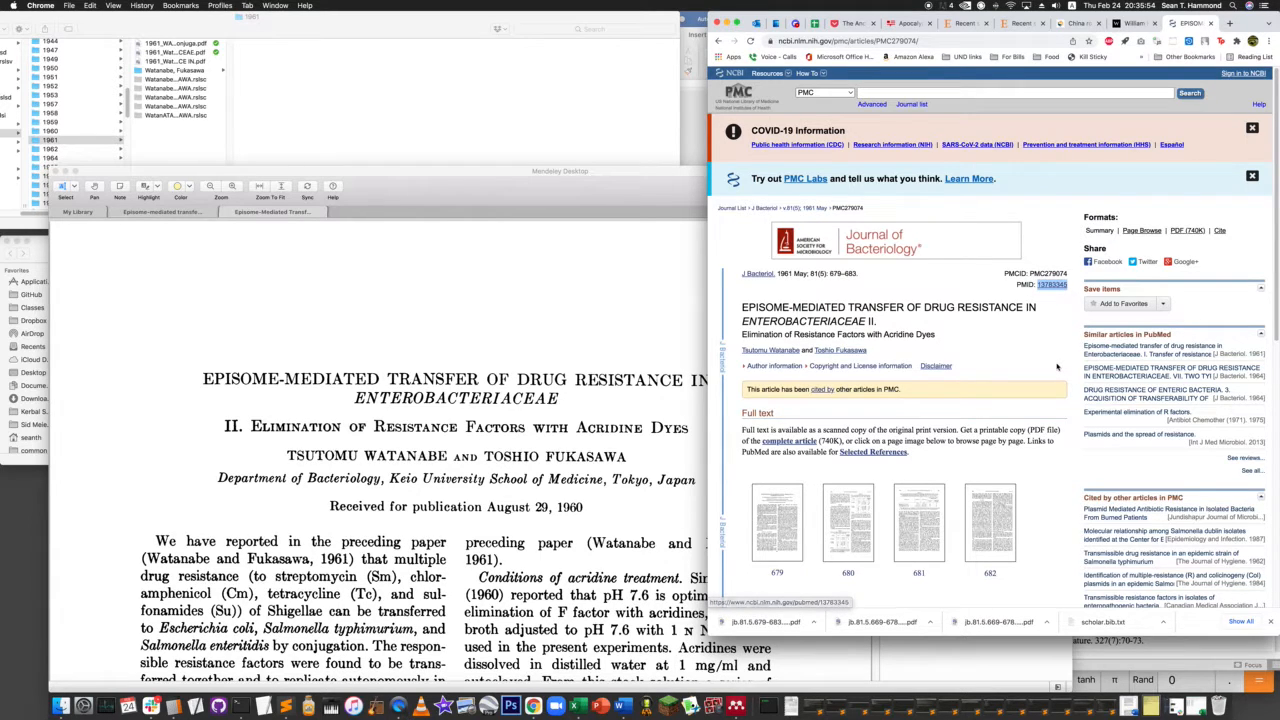
{"action": "scroll", "coordinate": [945, 486], "scroll_direction": "down", "scroll_amount": 5}
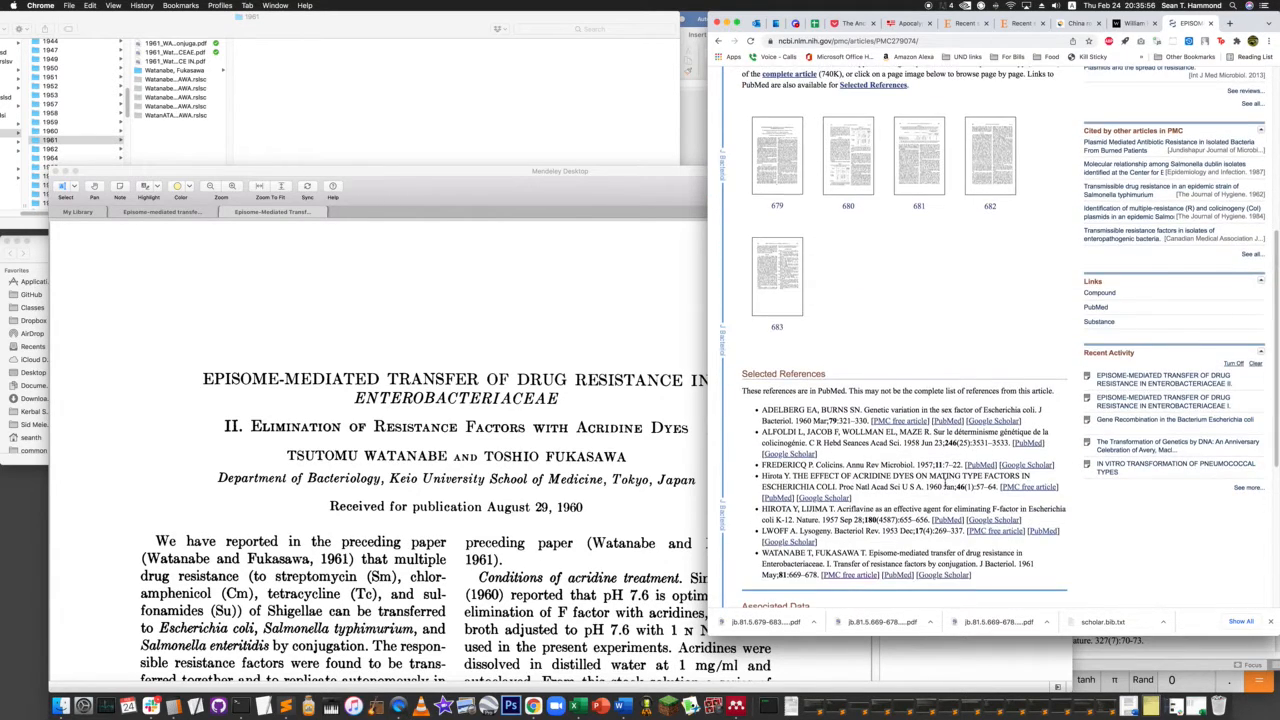
{"action": "scroll", "coordinate": [945, 486], "scroll_direction": "up", "scroll_amount": 6}
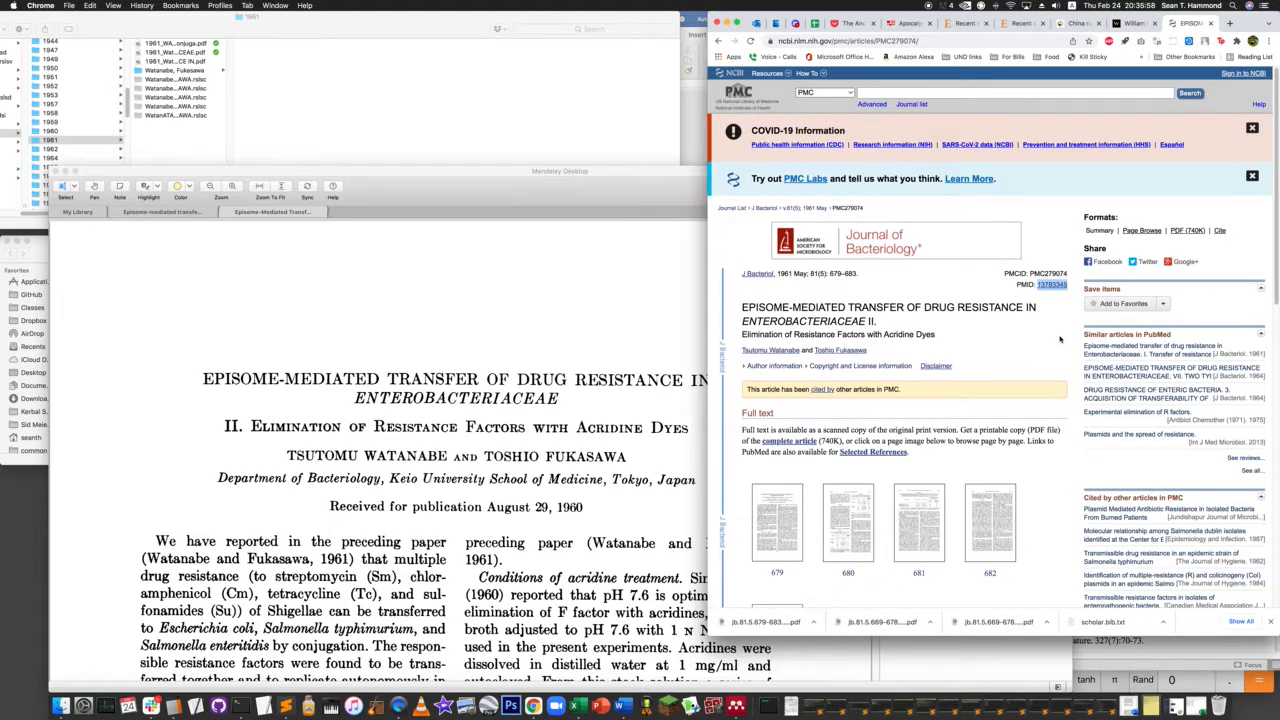
- In Mendeley, replace the paper's PMID with 13783345 and look up its details, then close both open paper views
{"action": "left_click", "coordinate": [521, 333]}
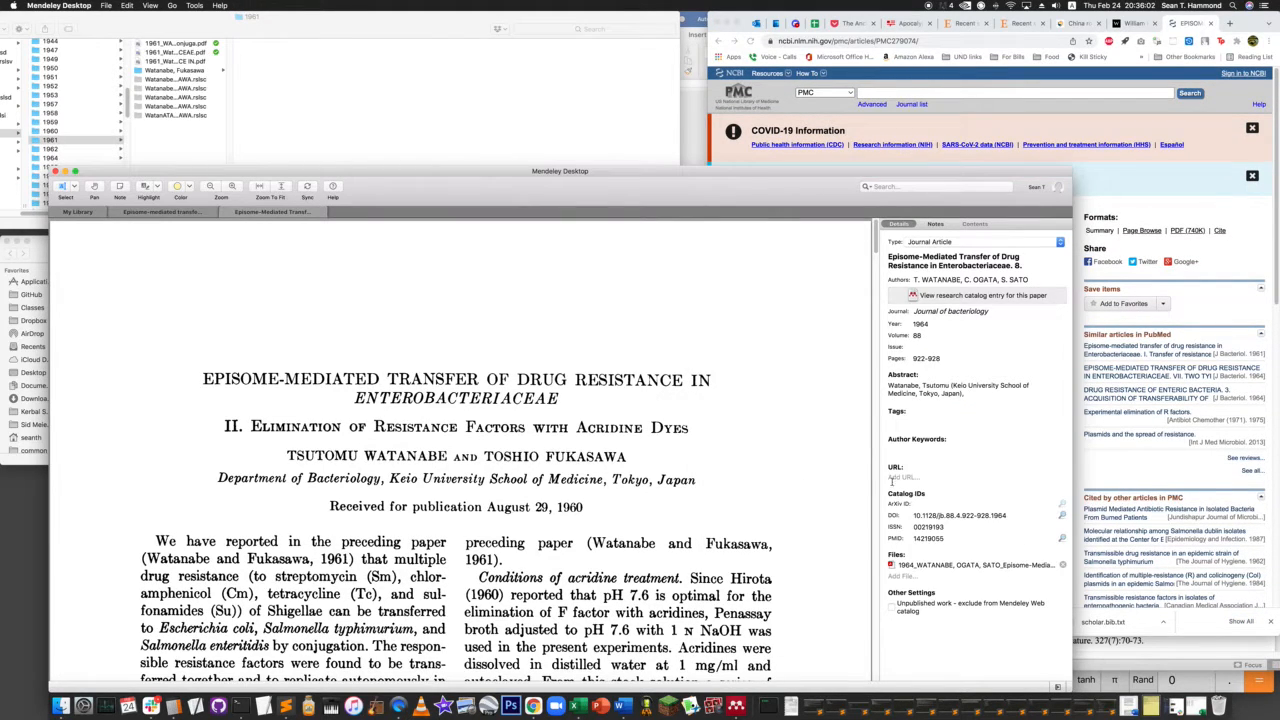
{"action": "left_click", "coordinate": [886, 537]}
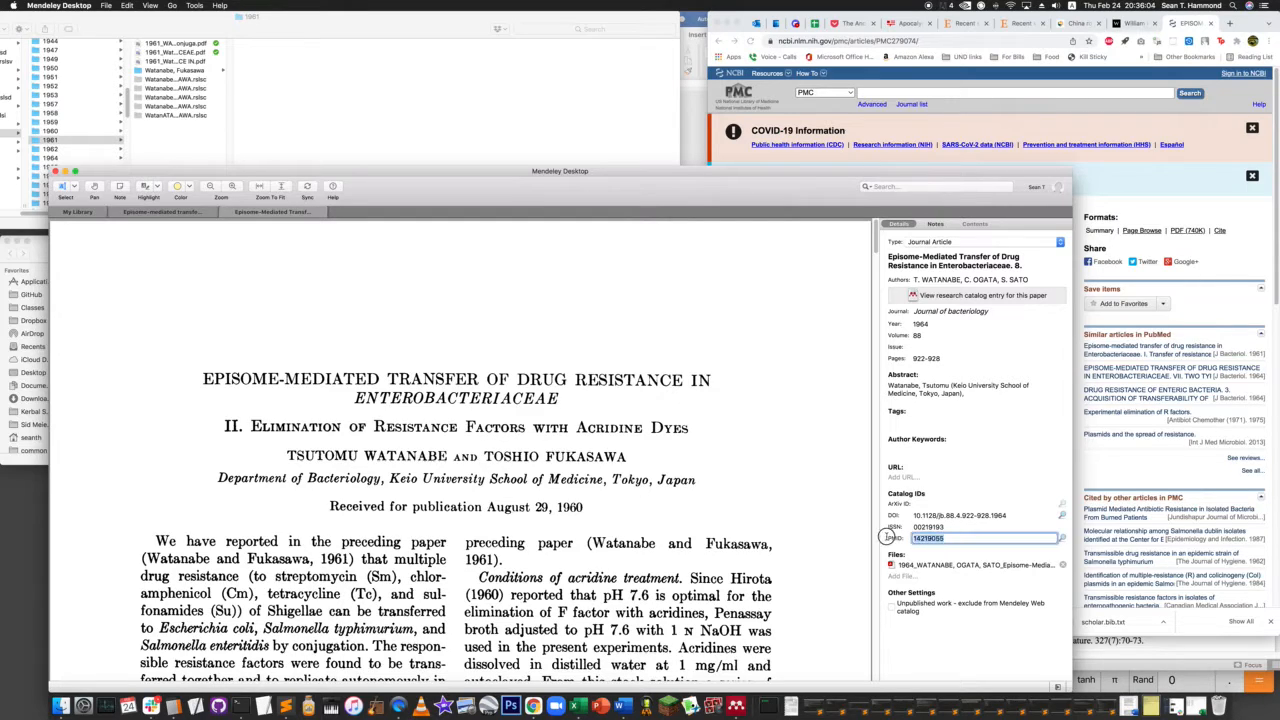
{"action": "key", "text": "super+v"}
{"action": "left_click", "coordinate": [1063, 539]}
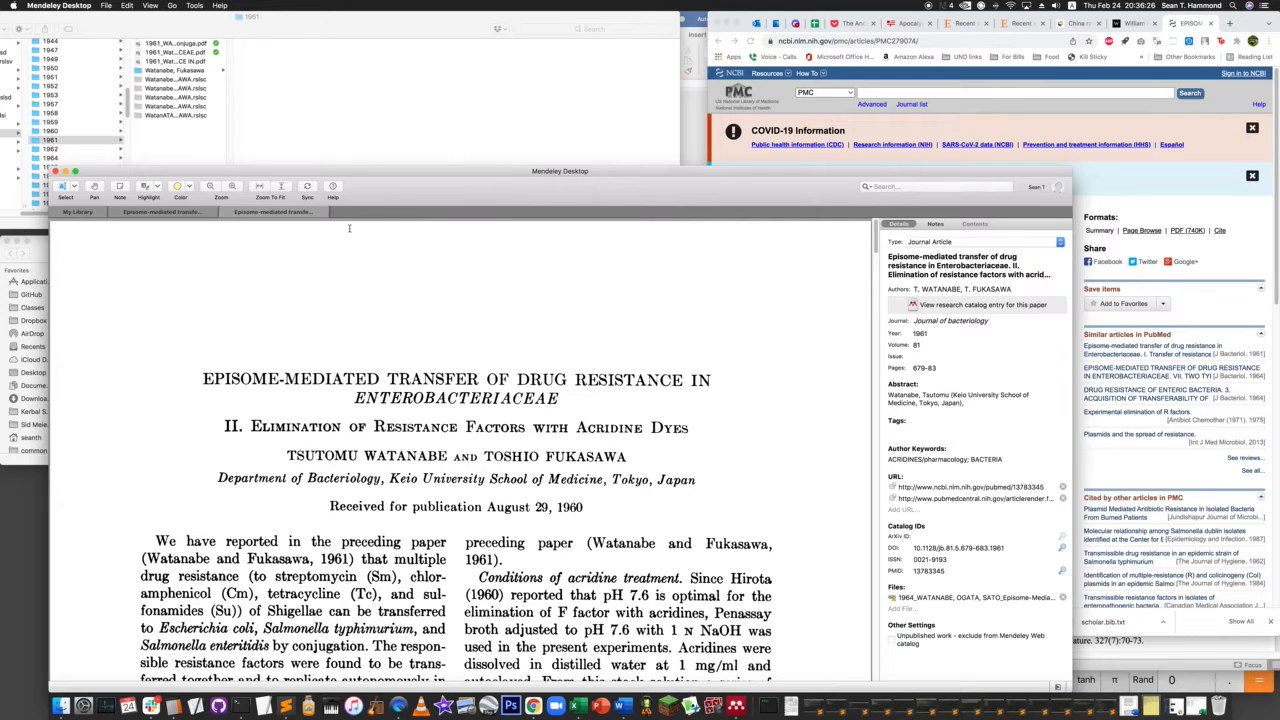
{"action": "left_click", "coordinate": [224, 213]}
{"action": "left_click", "coordinate": [113, 213]}
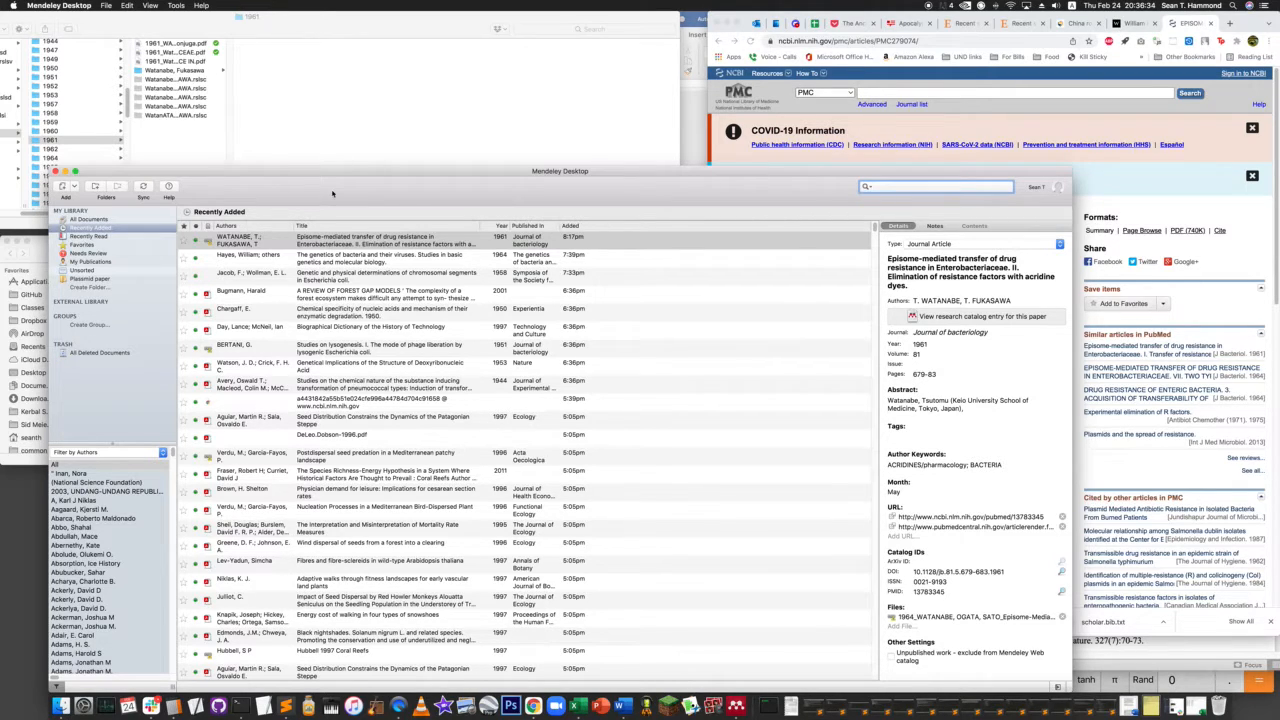
- In Finder, widen the 1961 folder's file name column and check the PDF ending in "TRANSFER OF DRUG RESISTANCE IN.pdf" in Preview
{"action": "left_click", "coordinate": [185, 61]}
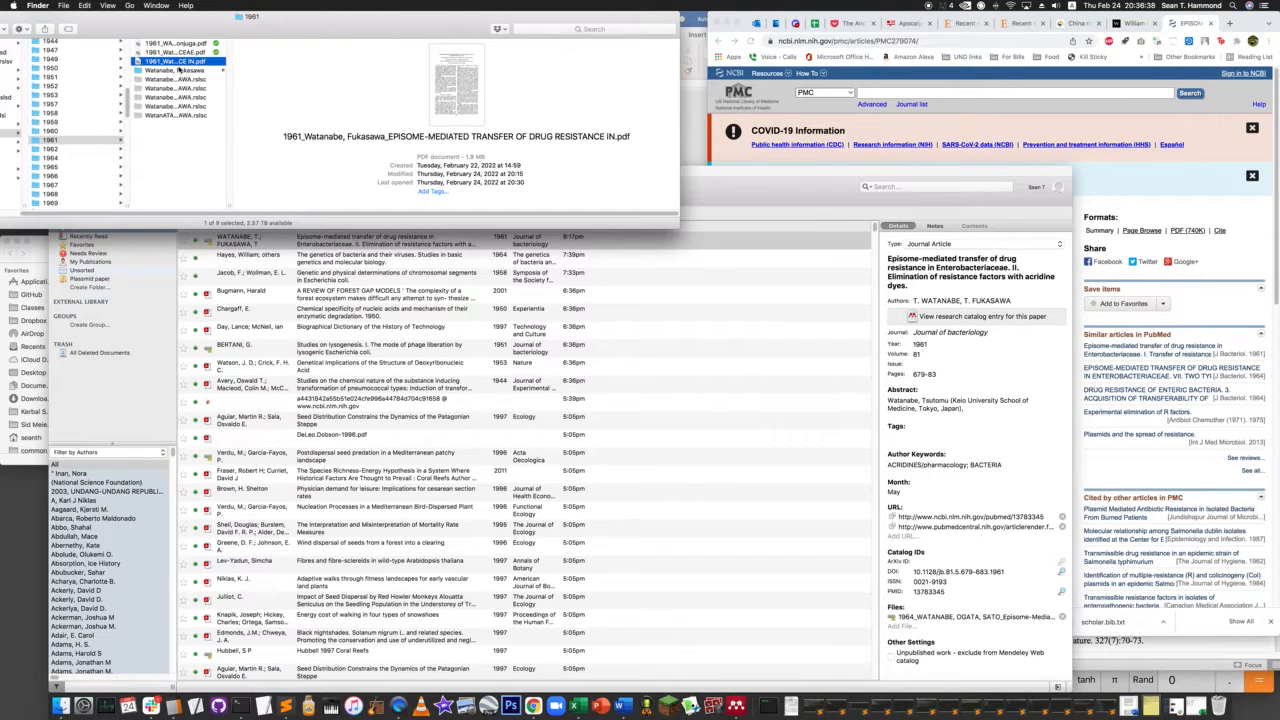
{"action": "double_click", "coordinate": [172, 63]}
{"action": "key", "text": "super+w"}
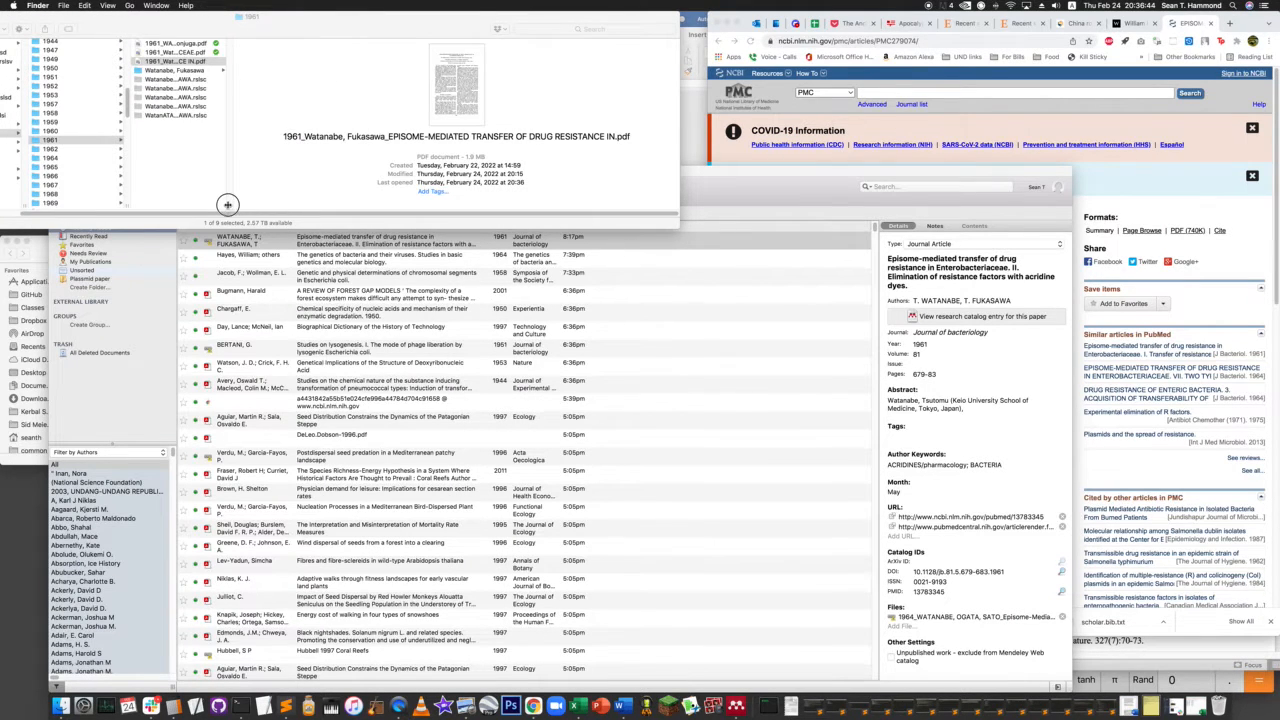
{"action": "left_click", "coordinate": [232, 200]}
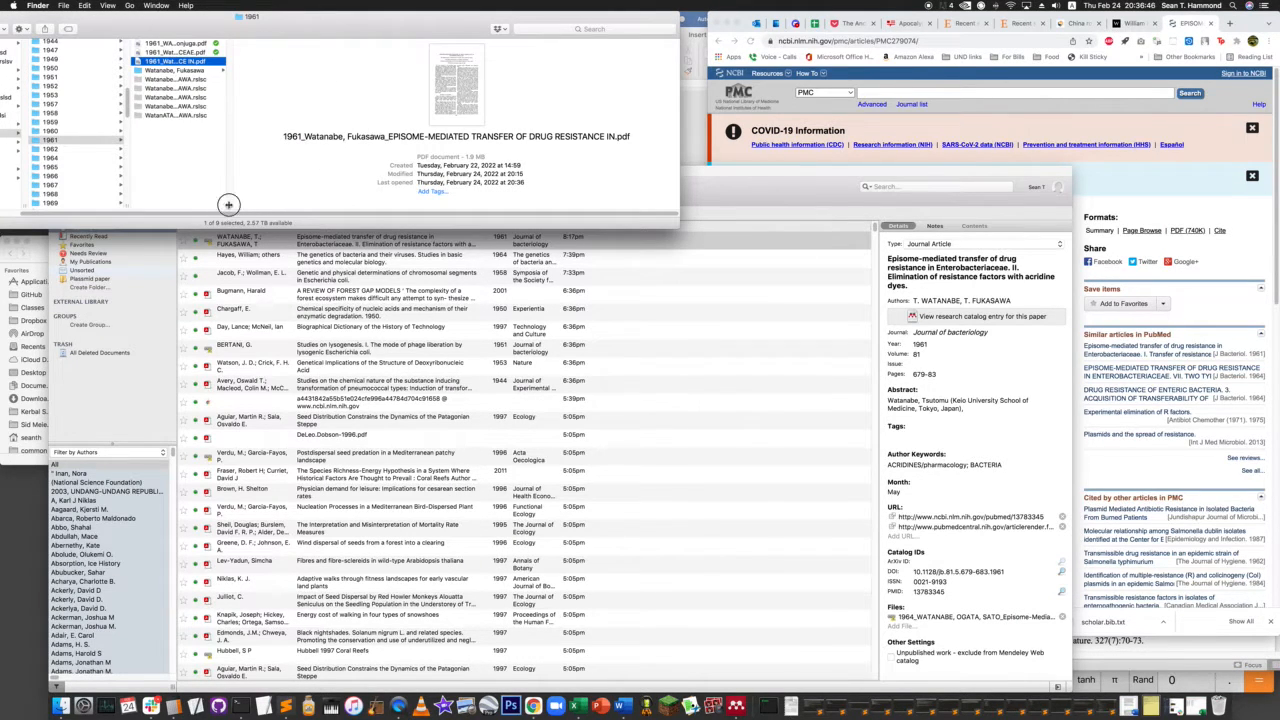
{"action": "left_click_drag", "start_coordinate": [228, 203], "coordinate": [506, 168]}
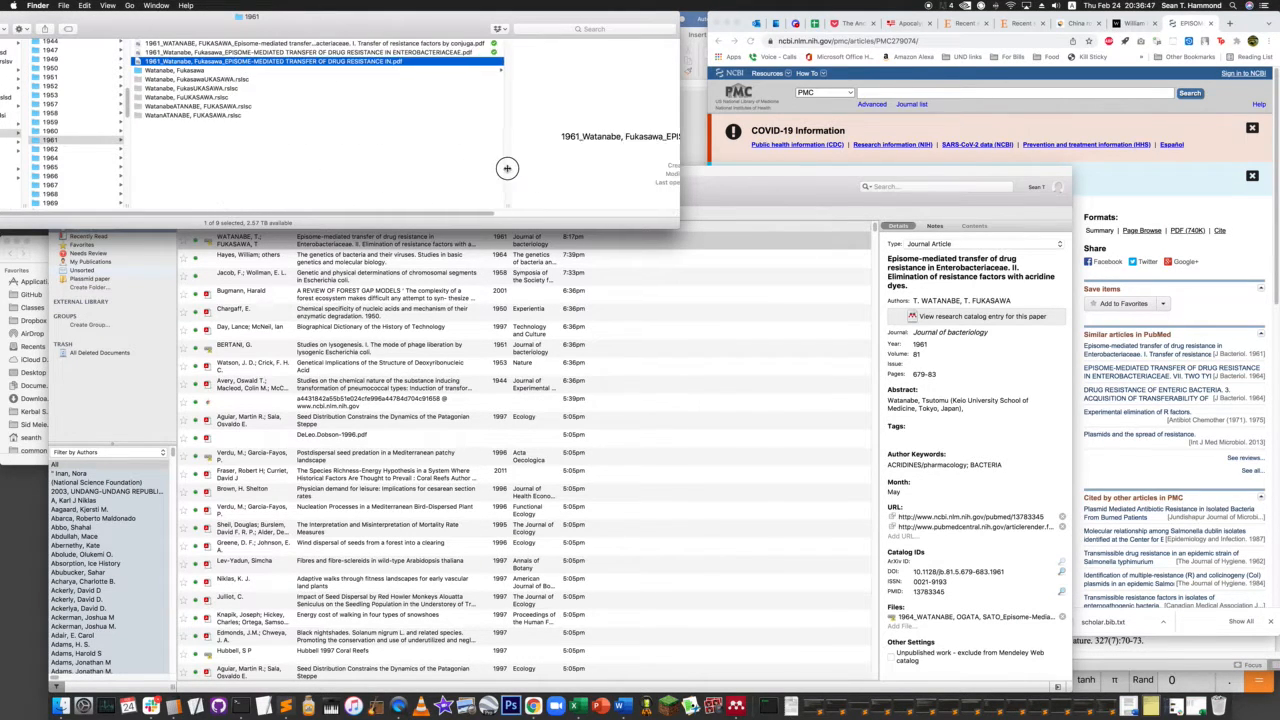
{"action": "double_click", "coordinate": [372, 62]}
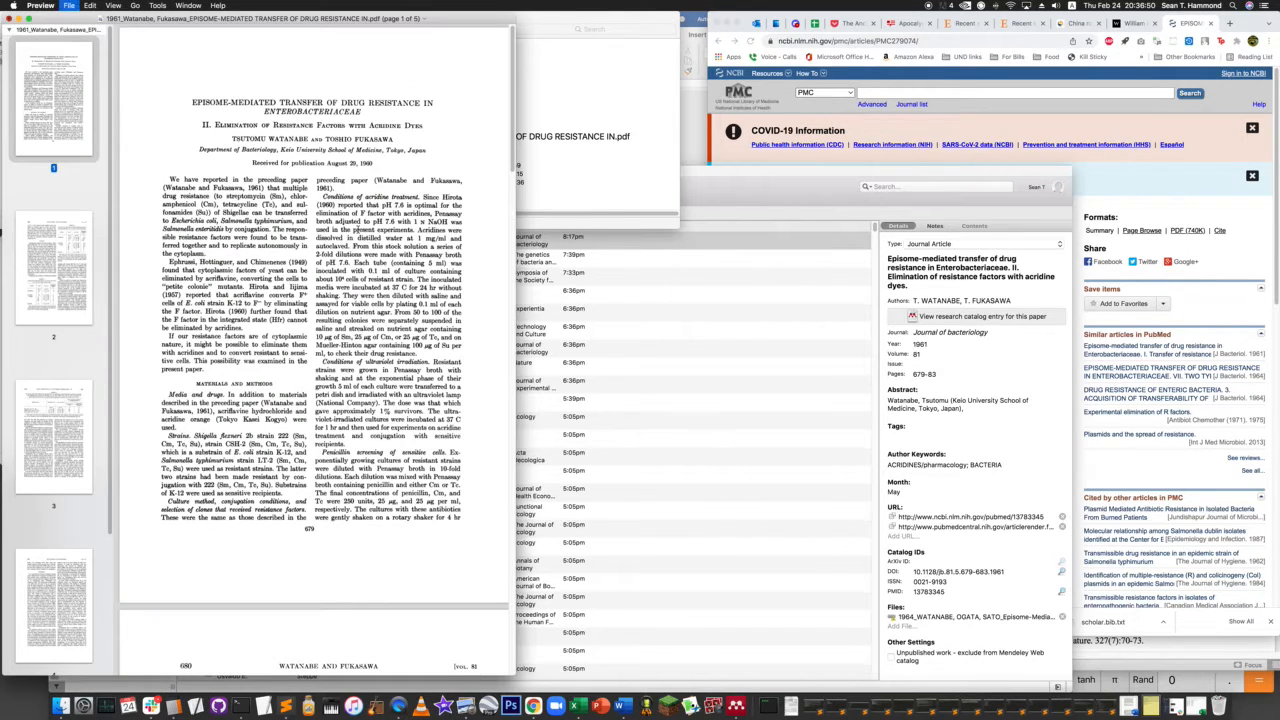
{"action": "key", "text": "super+w"}
- Add "1961_Watanabe, Fukasawa_EPISOME-MEDIATED TRANSFER OF DRUG RESISTANCE IN.pdf" from the 1961 folder to the Mendeley library
{"action": "left_click", "coordinate": [718, 202]}
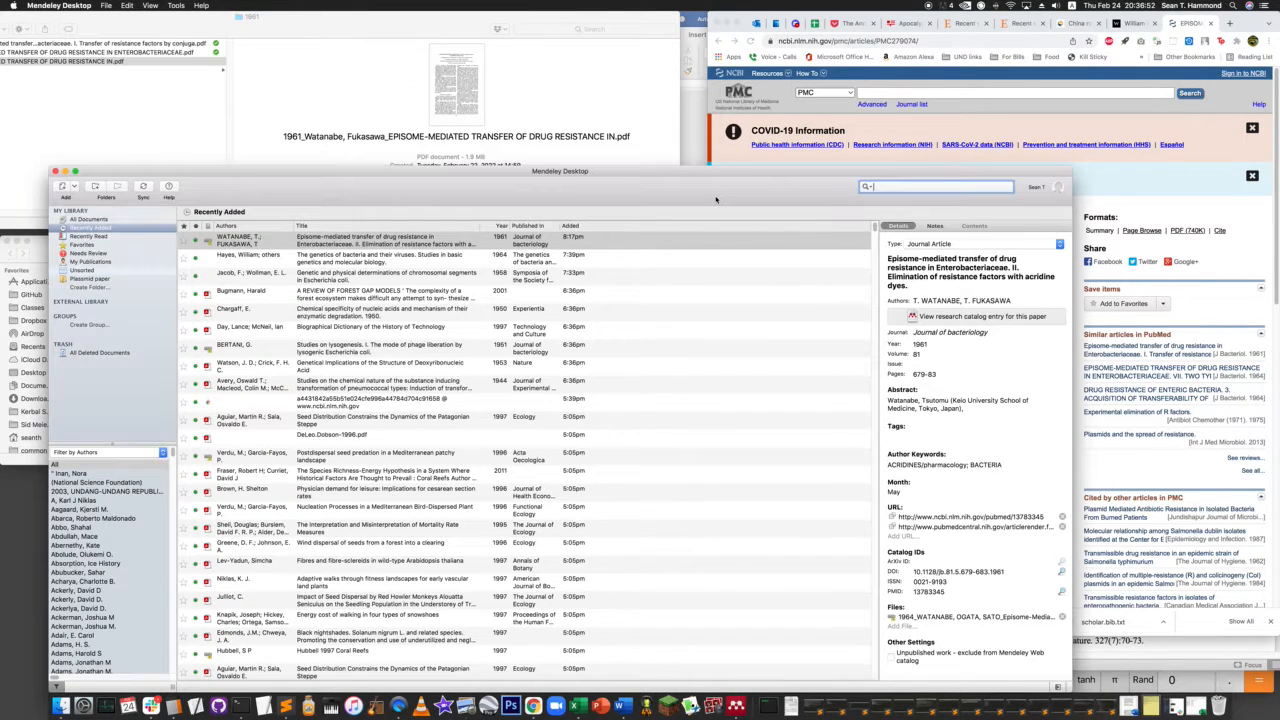
{"action": "left_click", "coordinate": [240, 240]}
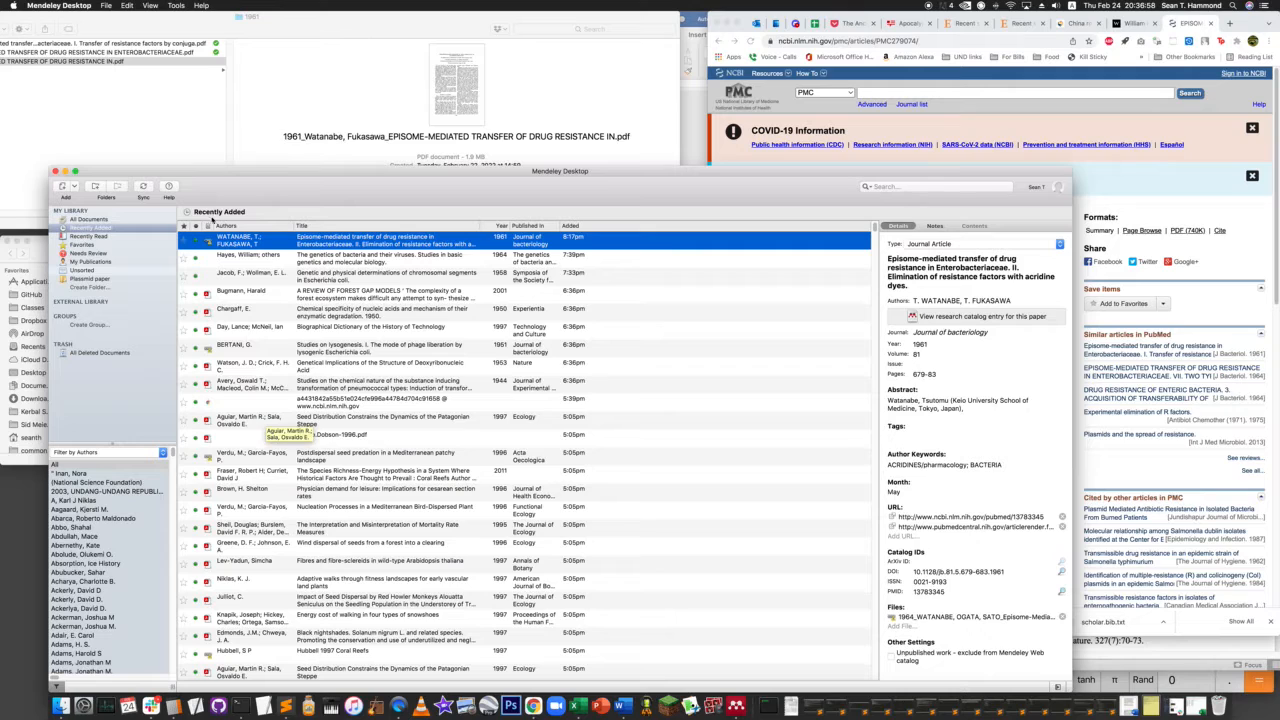
{"action": "key", "text": "super+o"}
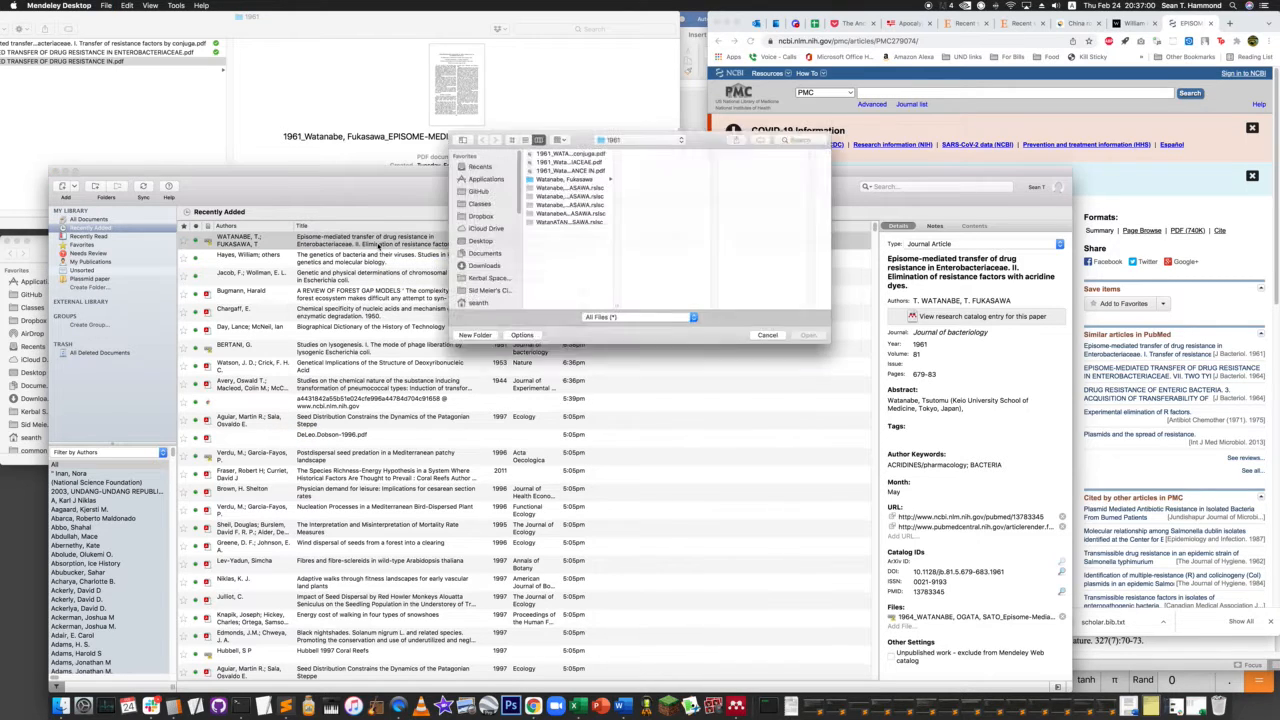
{"action": "left_click", "coordinate": [581, 168]}
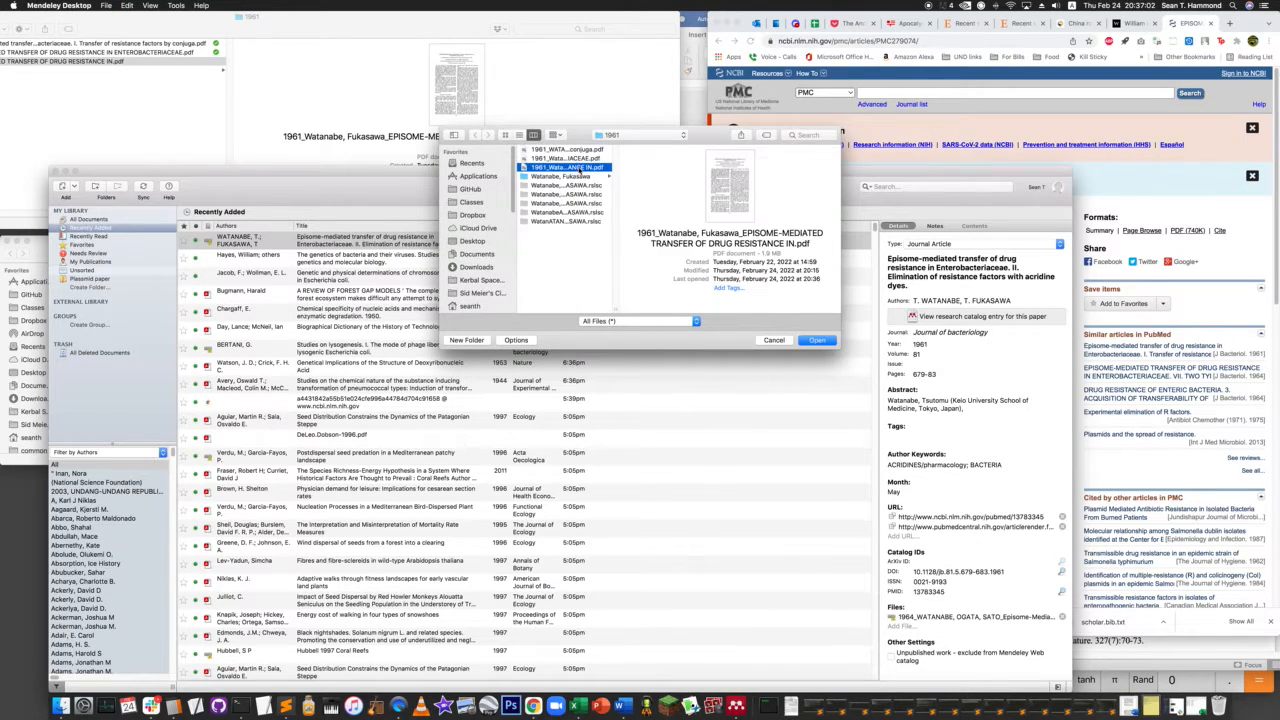
{"action": "left_click", "coordinate": [820, 341]}
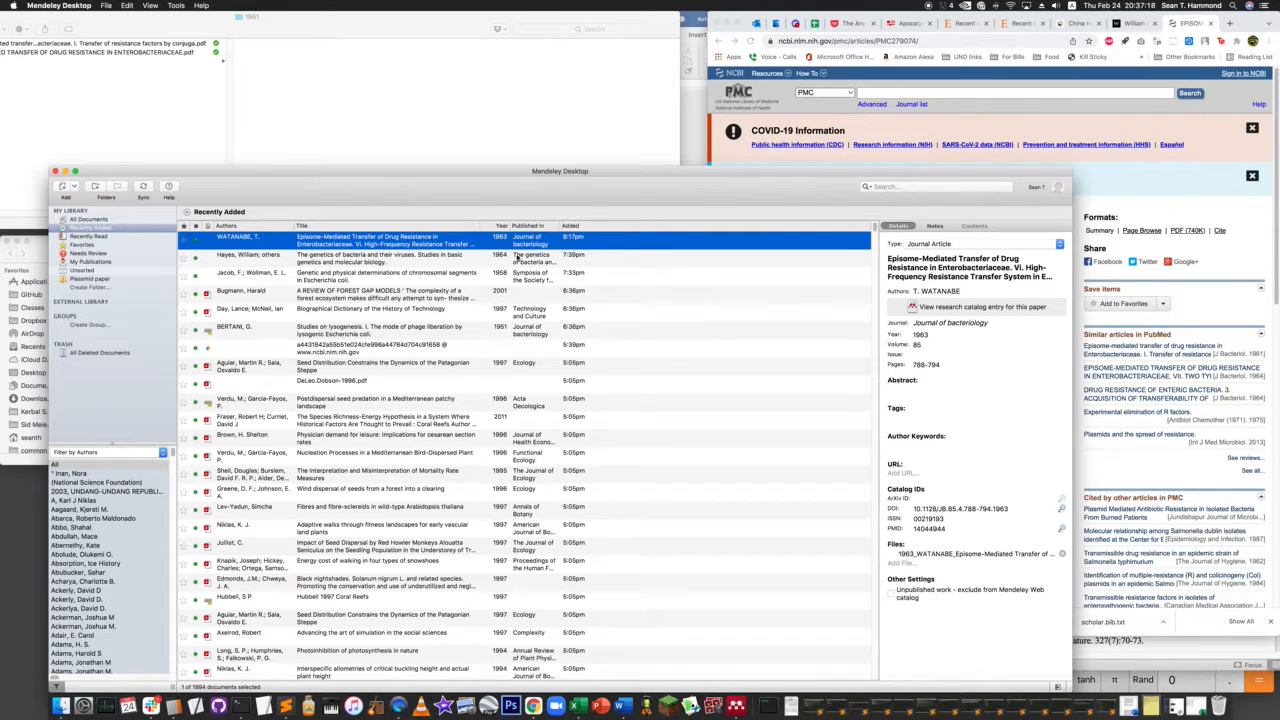
- Search the recently added papers for "watanabe" and select the part II paper on elimination of resistance factors with acridine dyes
{"action": "left_click", "coordinate": [885, 186]}
{"action": "type", "text": "wat"}
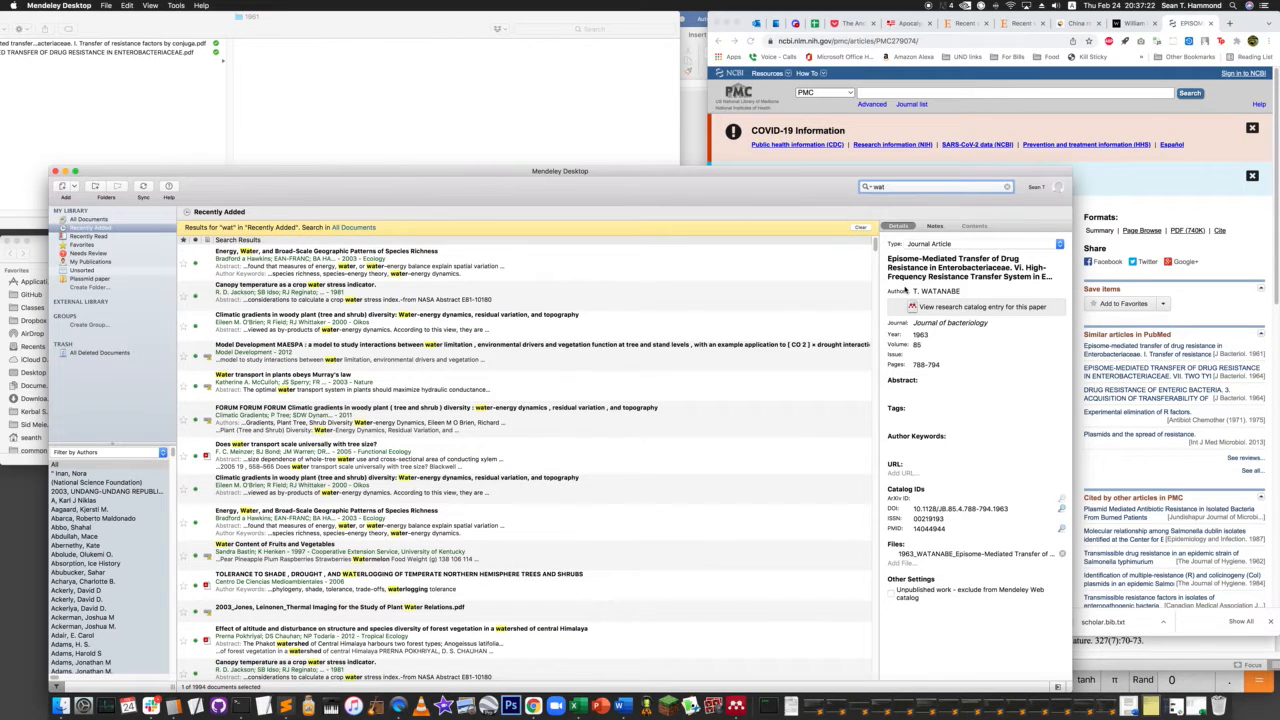
{"action": "type", "text": "anabe"}
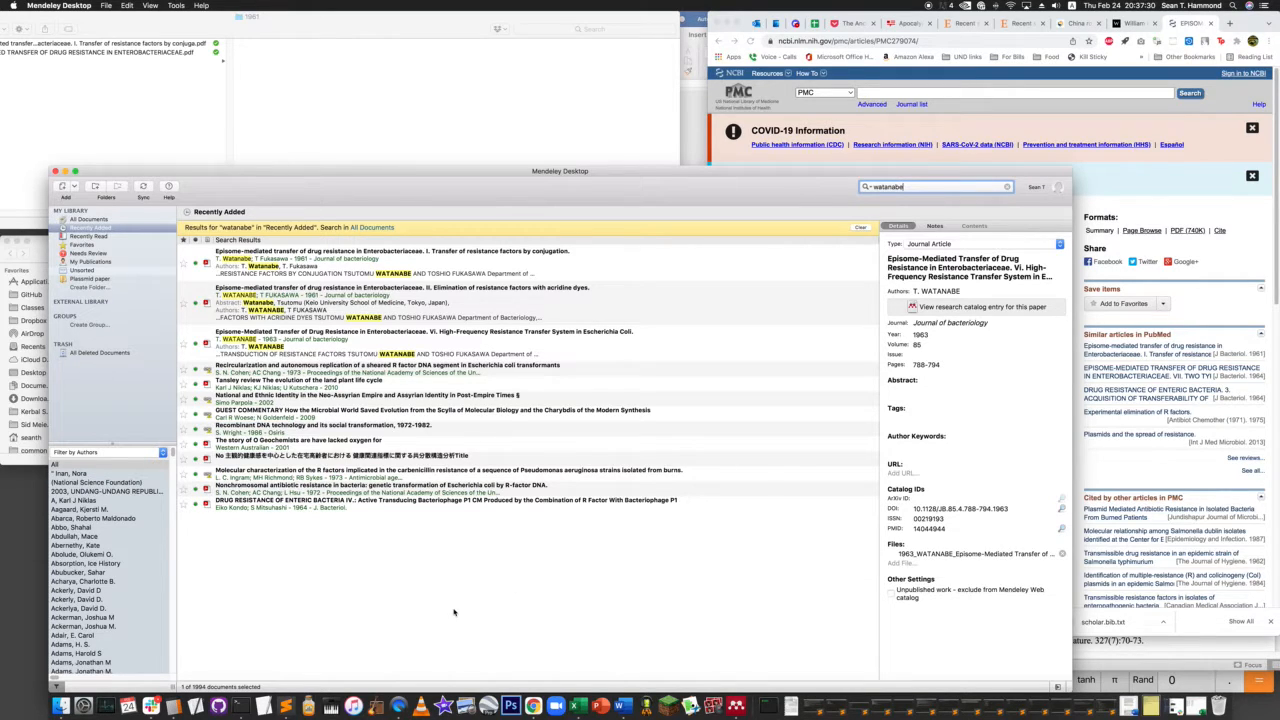
{"action": "left_click", "coordinate": [351, 304]}
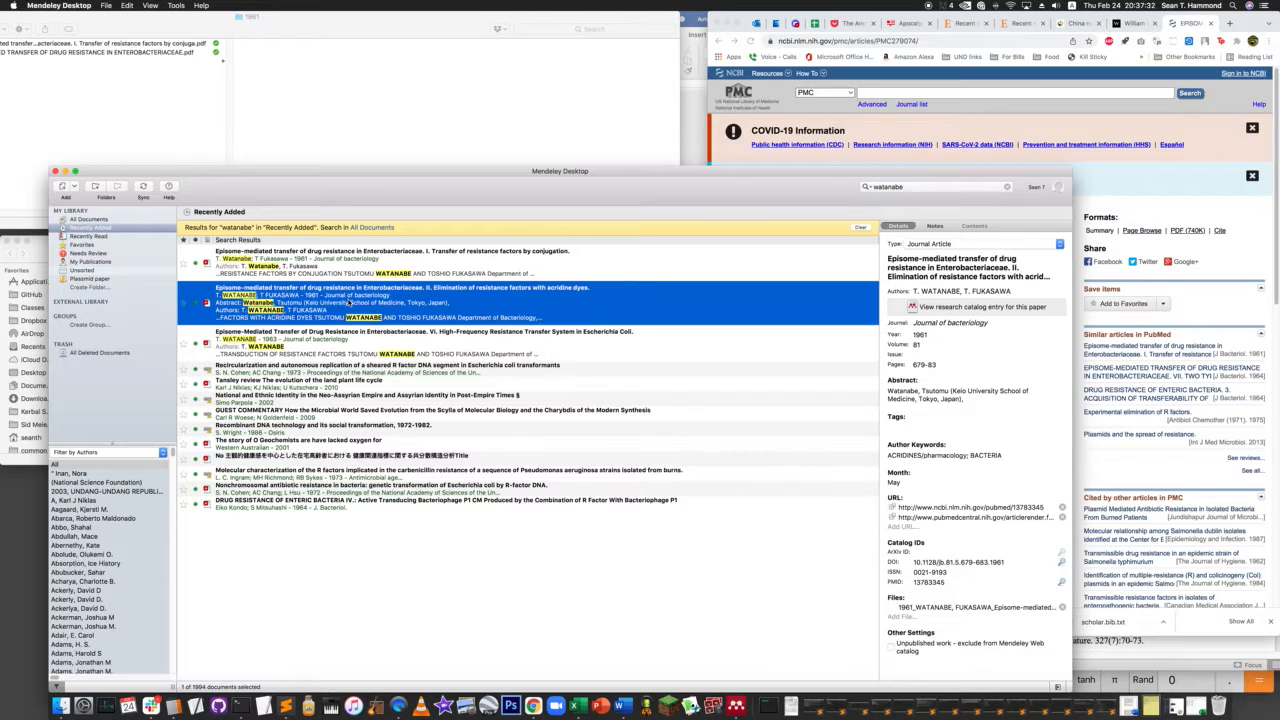